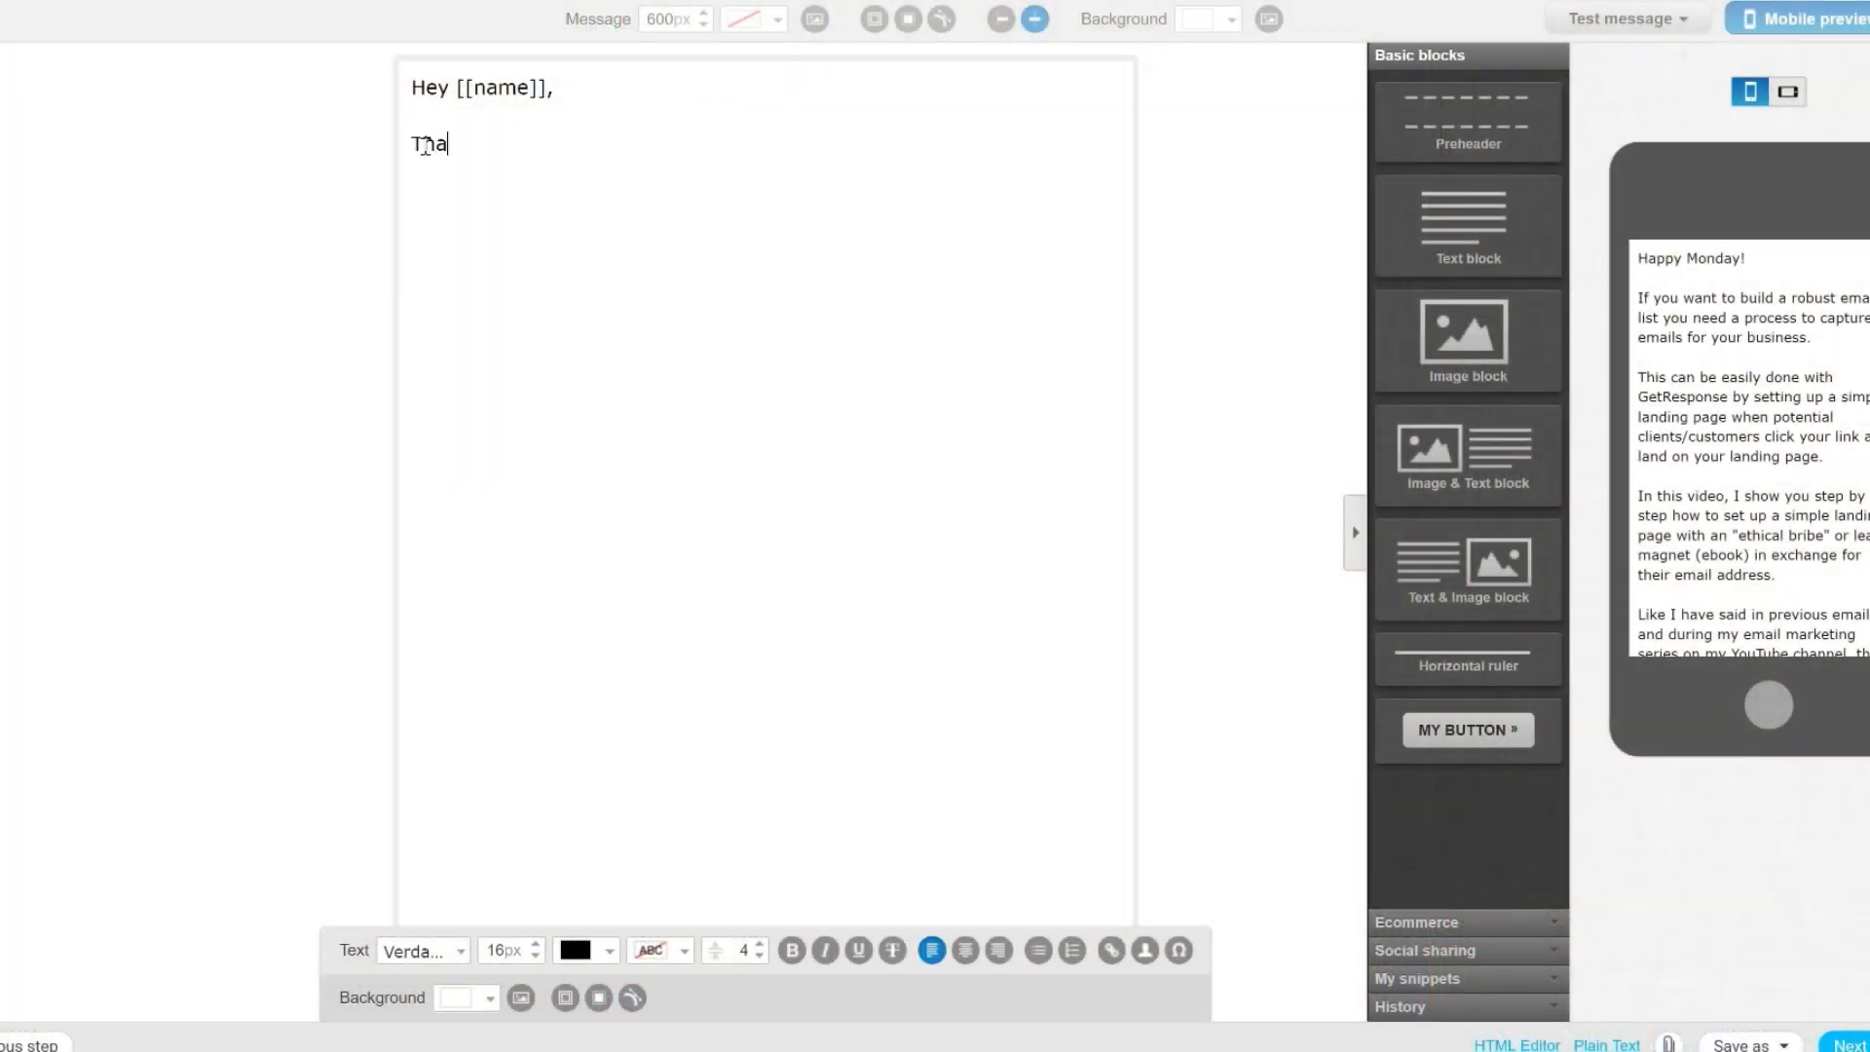
Step: Type 'Thanks for signing' on the line below the greeting
type("for signing")
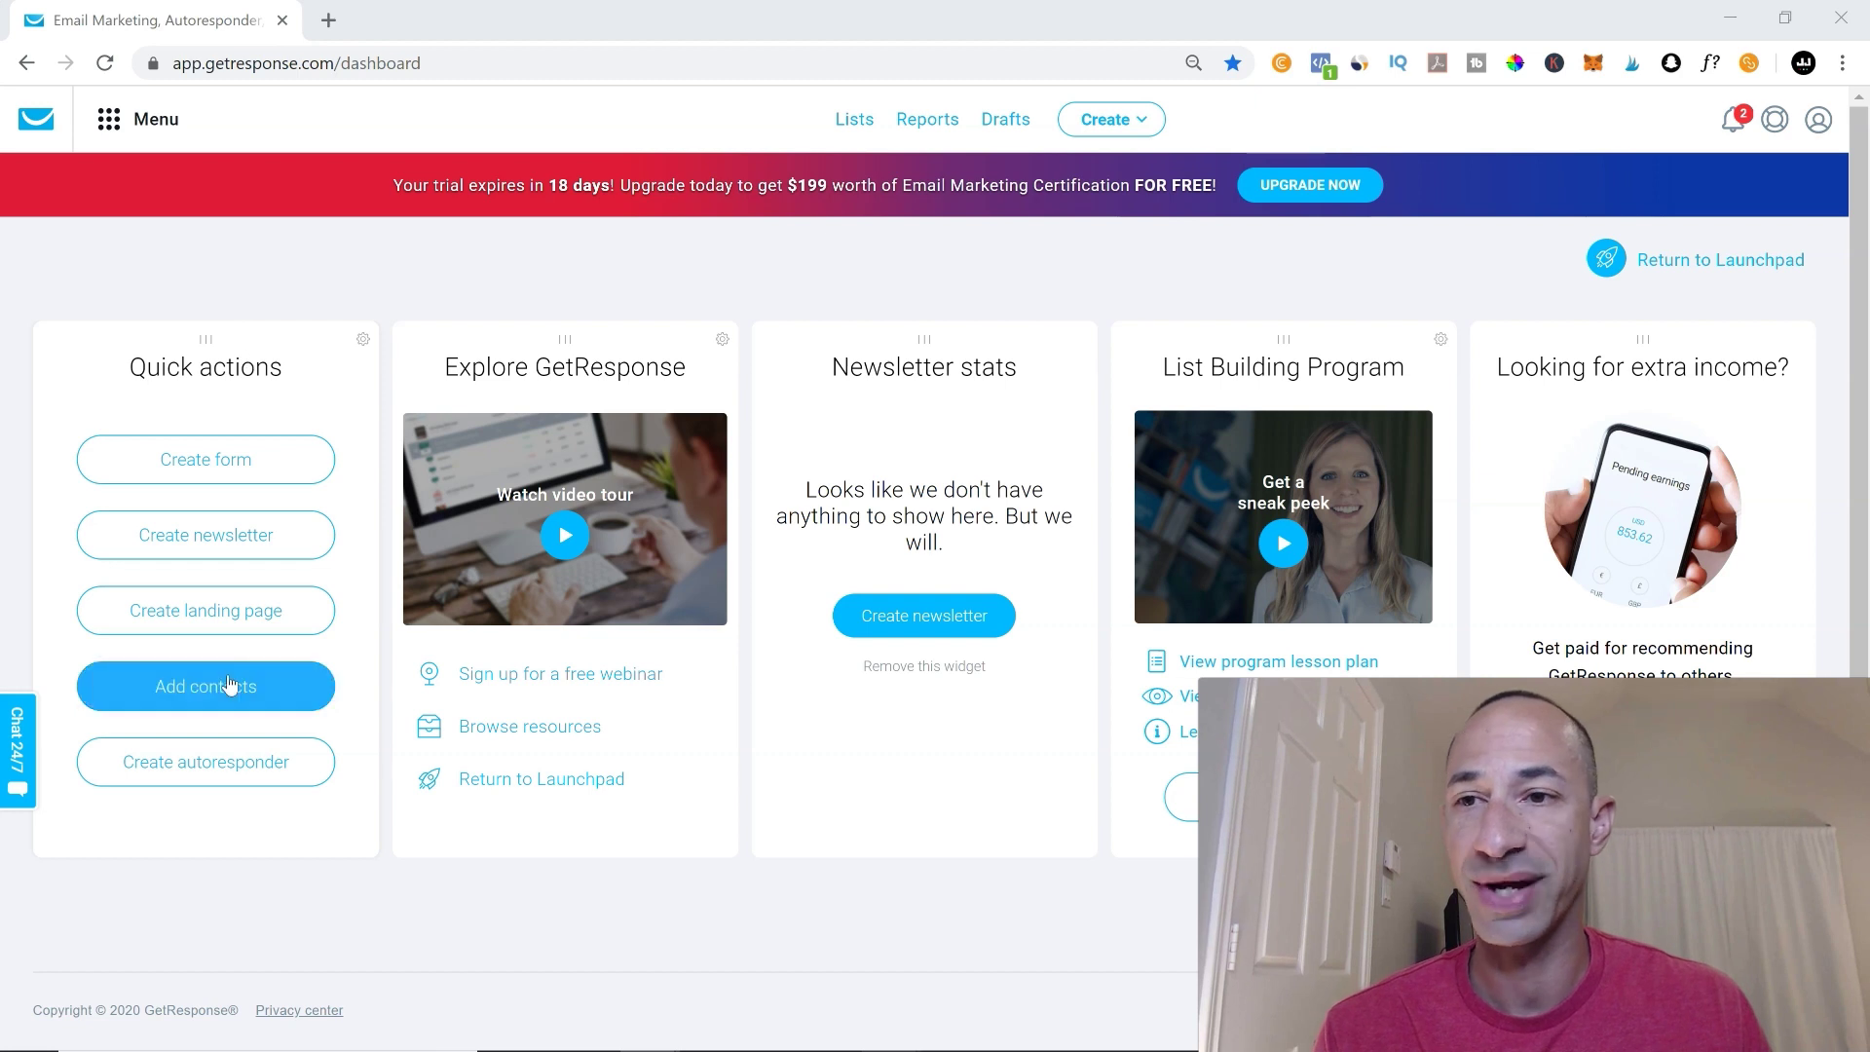
Step: Go to Autoresponders from the main menu and switch it to list view
left_click(148, 120)
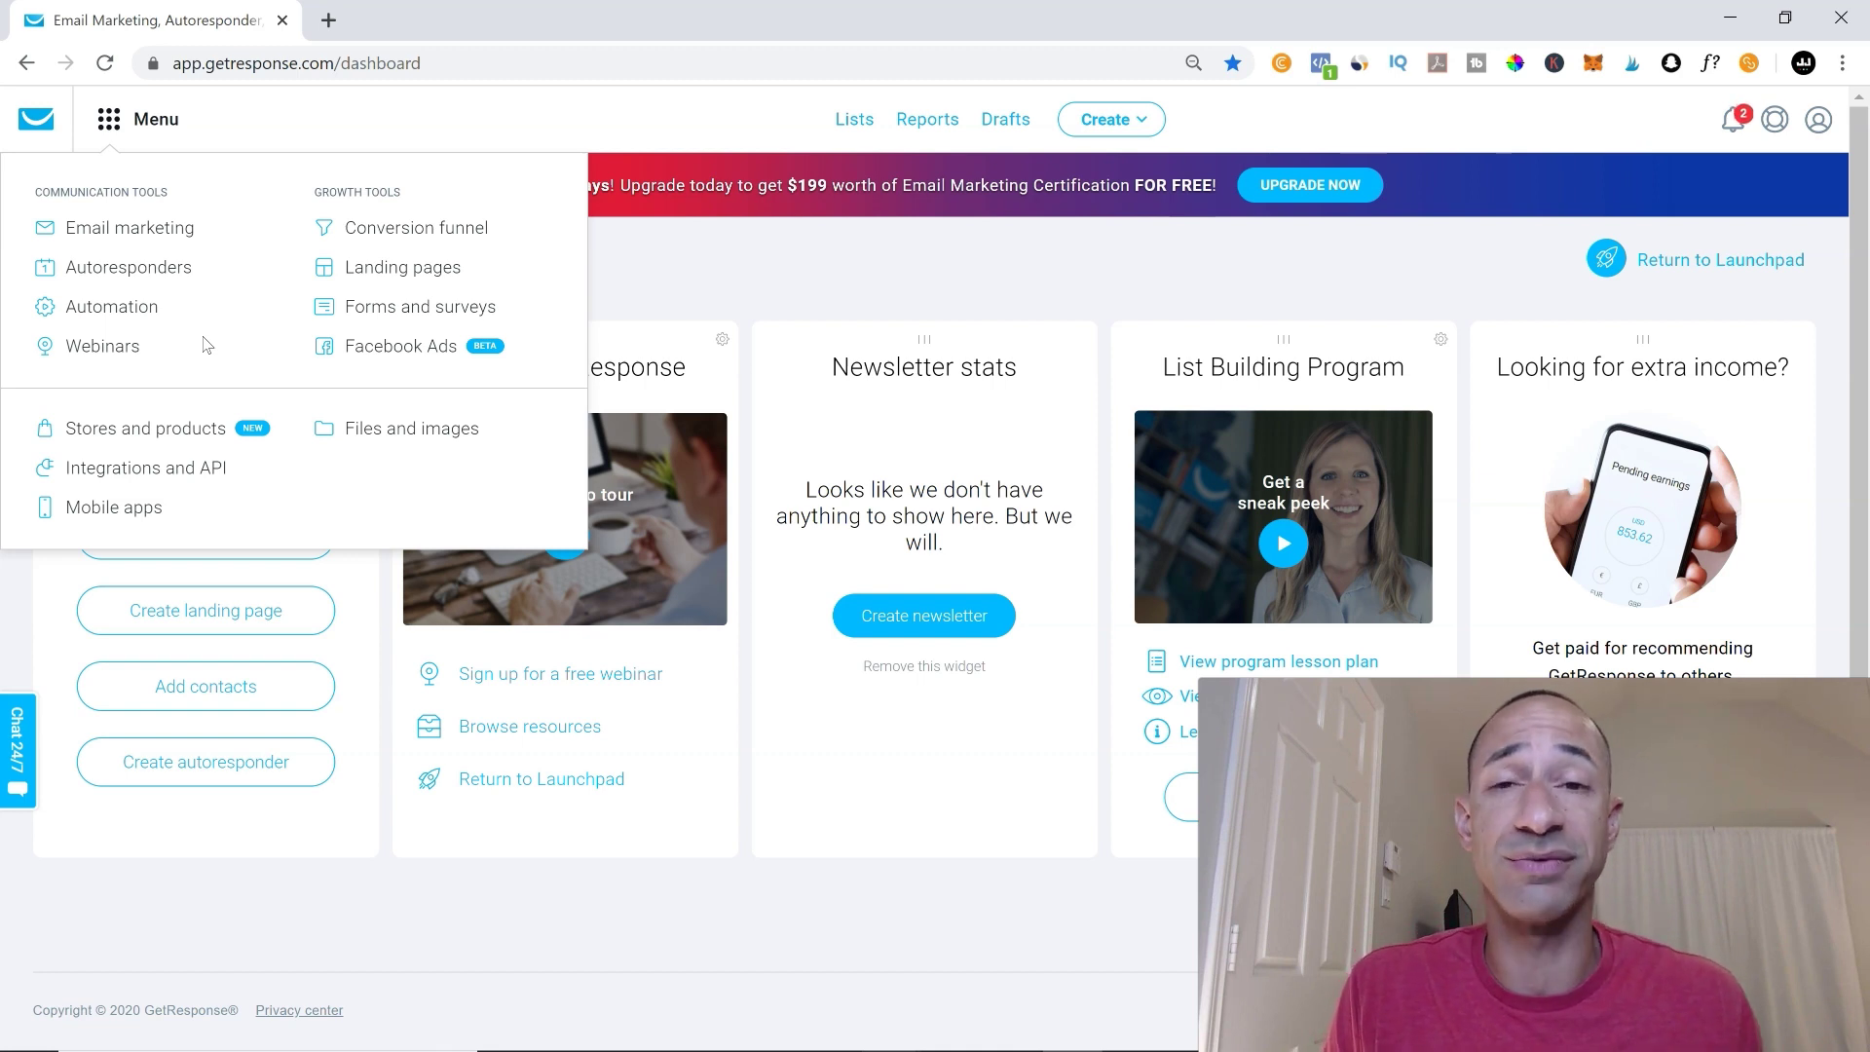
left_click(151, 280)
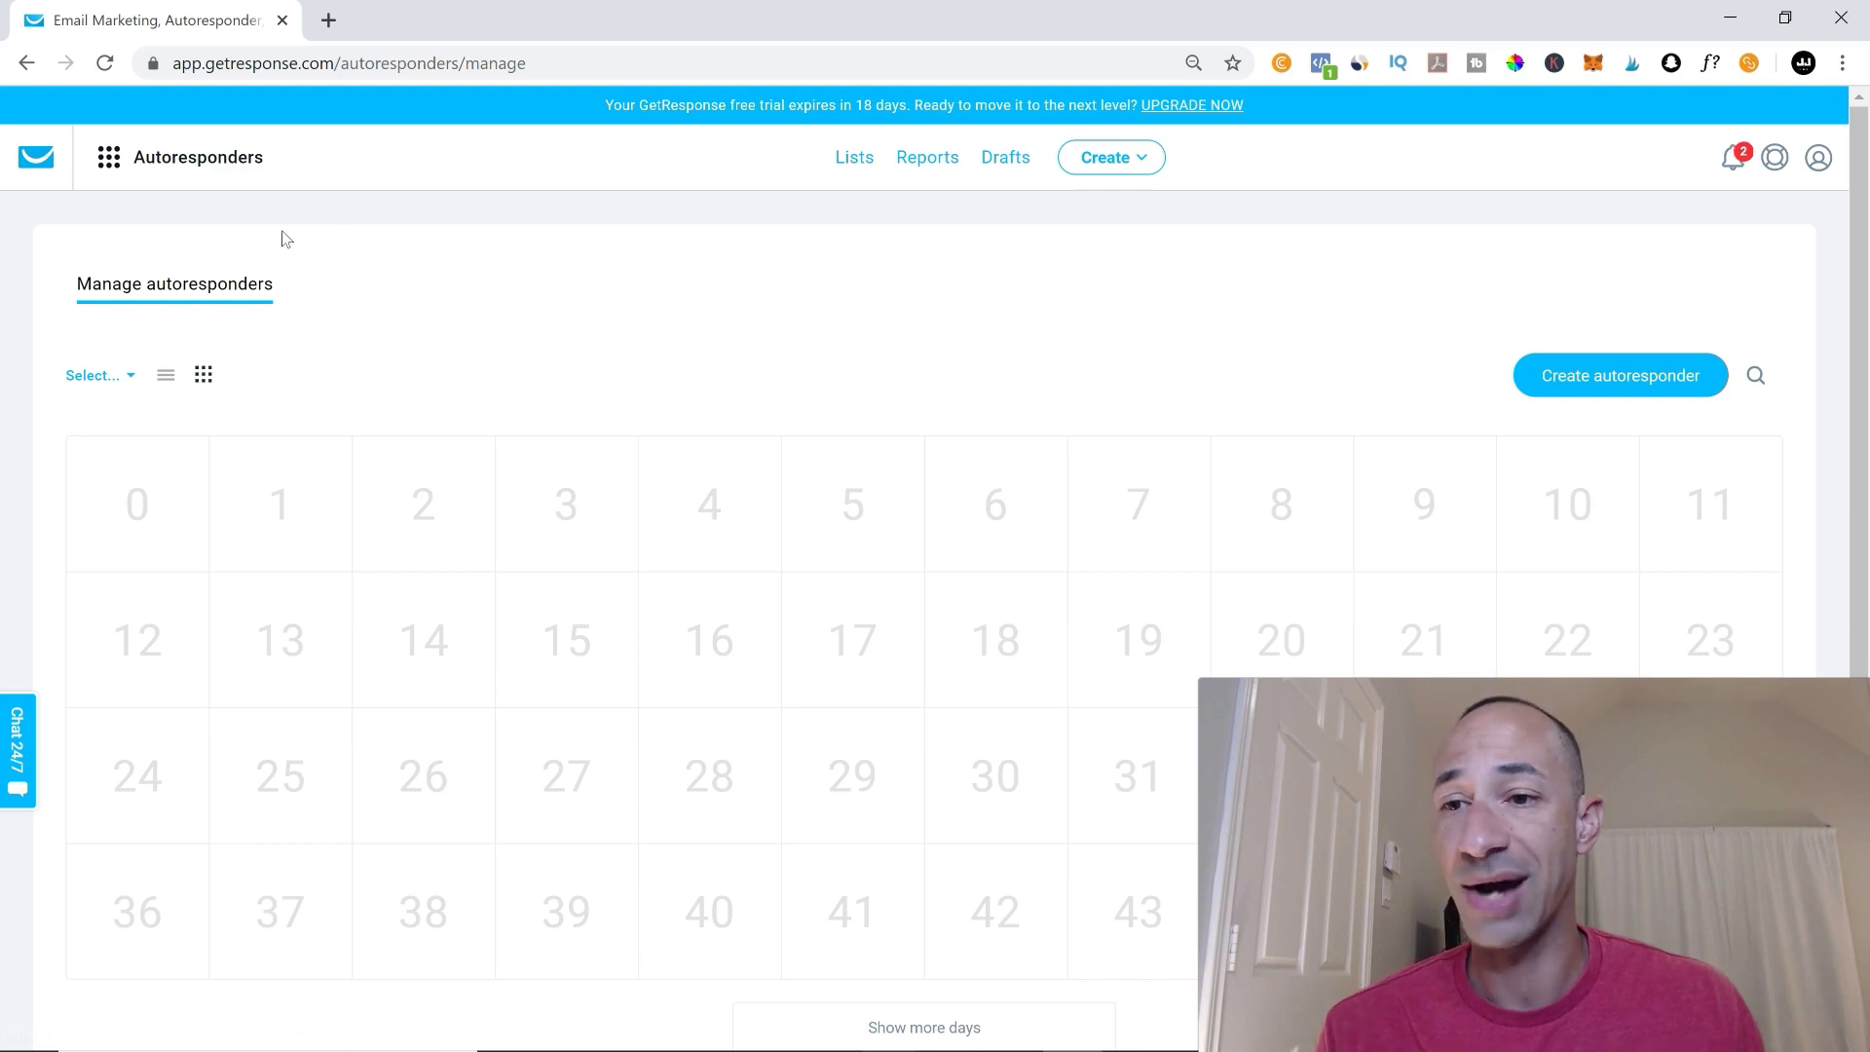
left_click(166, 377)
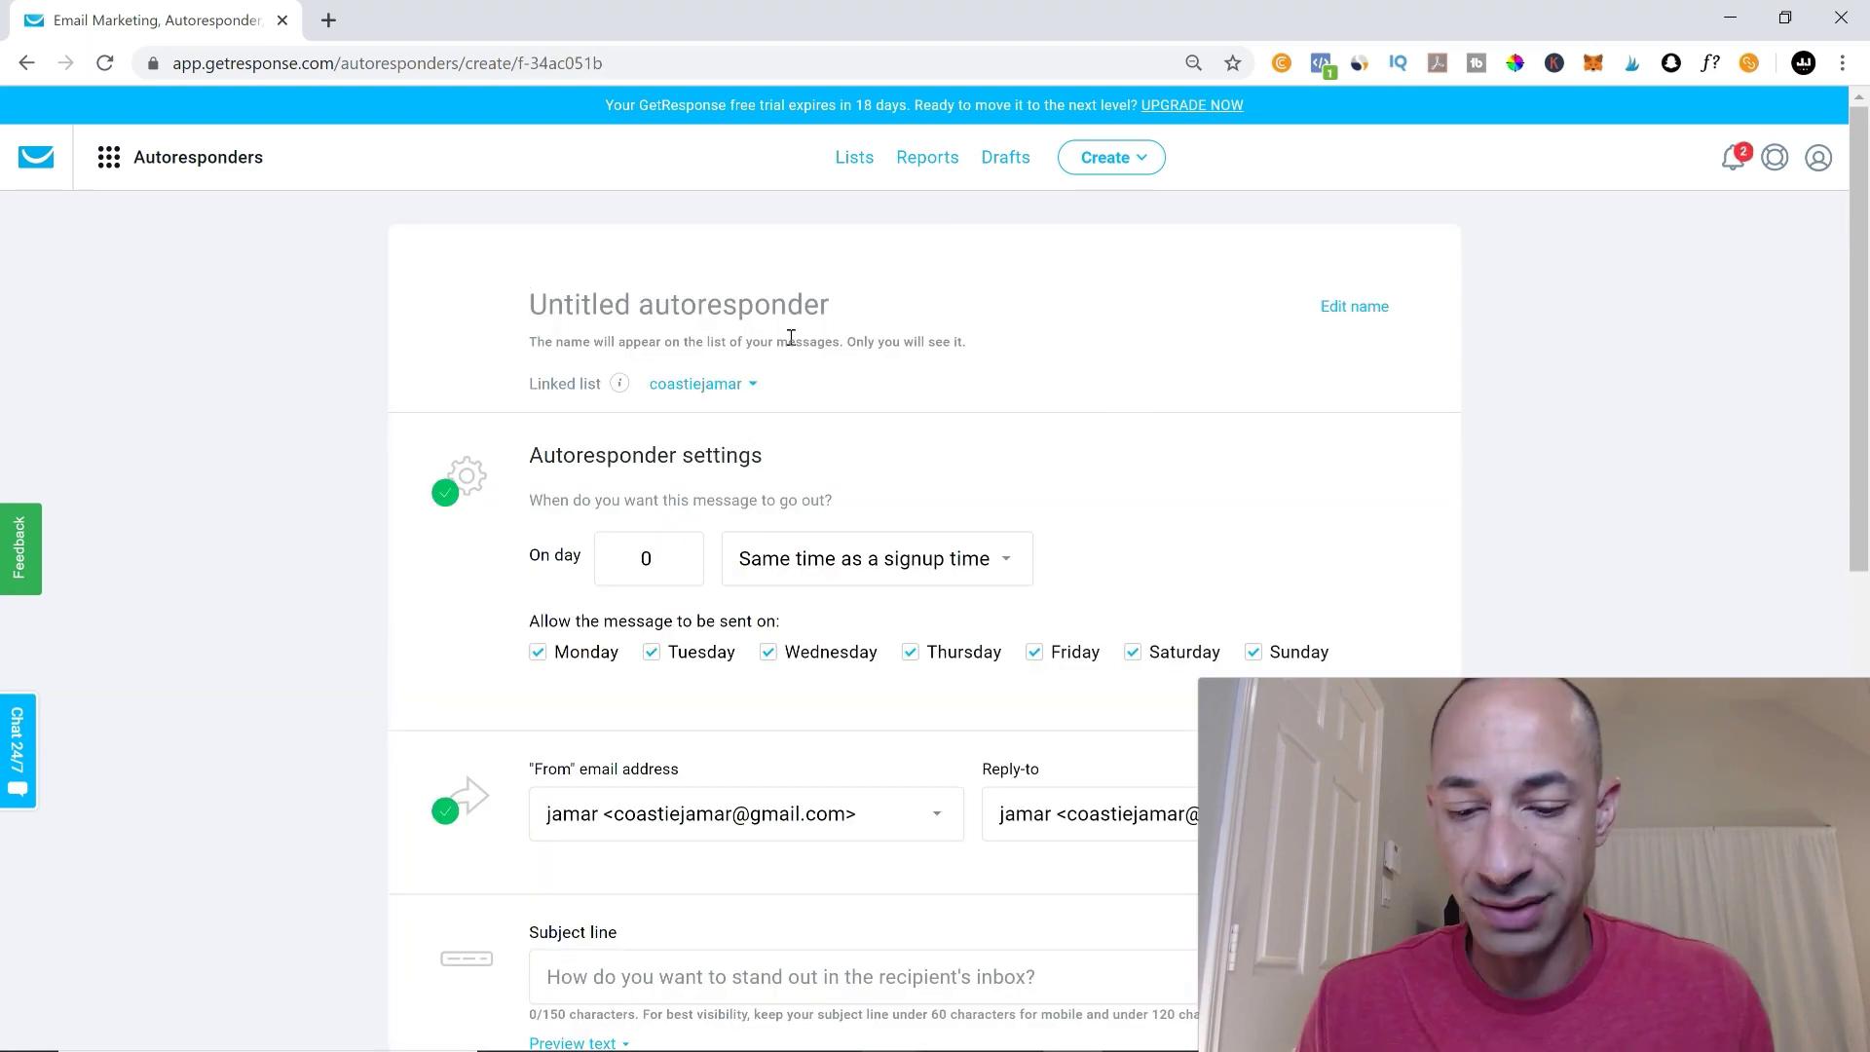
Step: Name the new autoresponder 'eBook Email Series'
type("E")
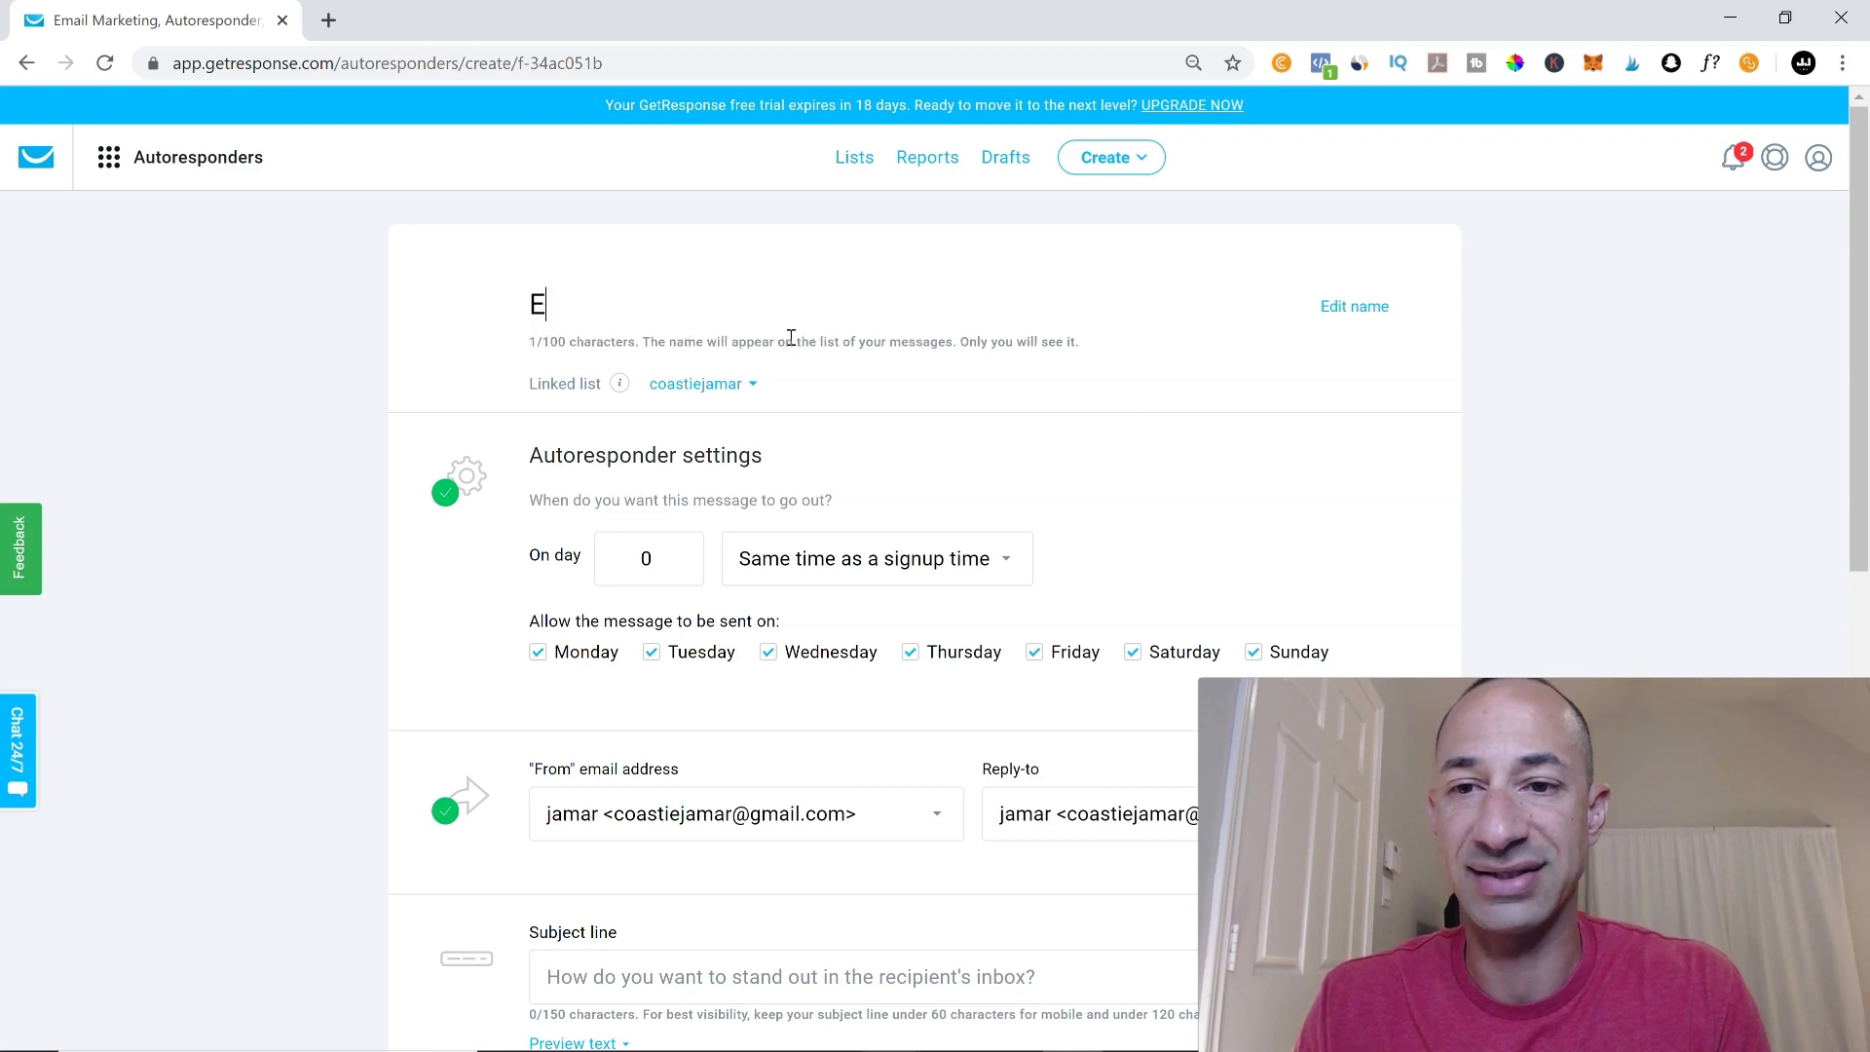
key("BackSpace")
type("eBook")
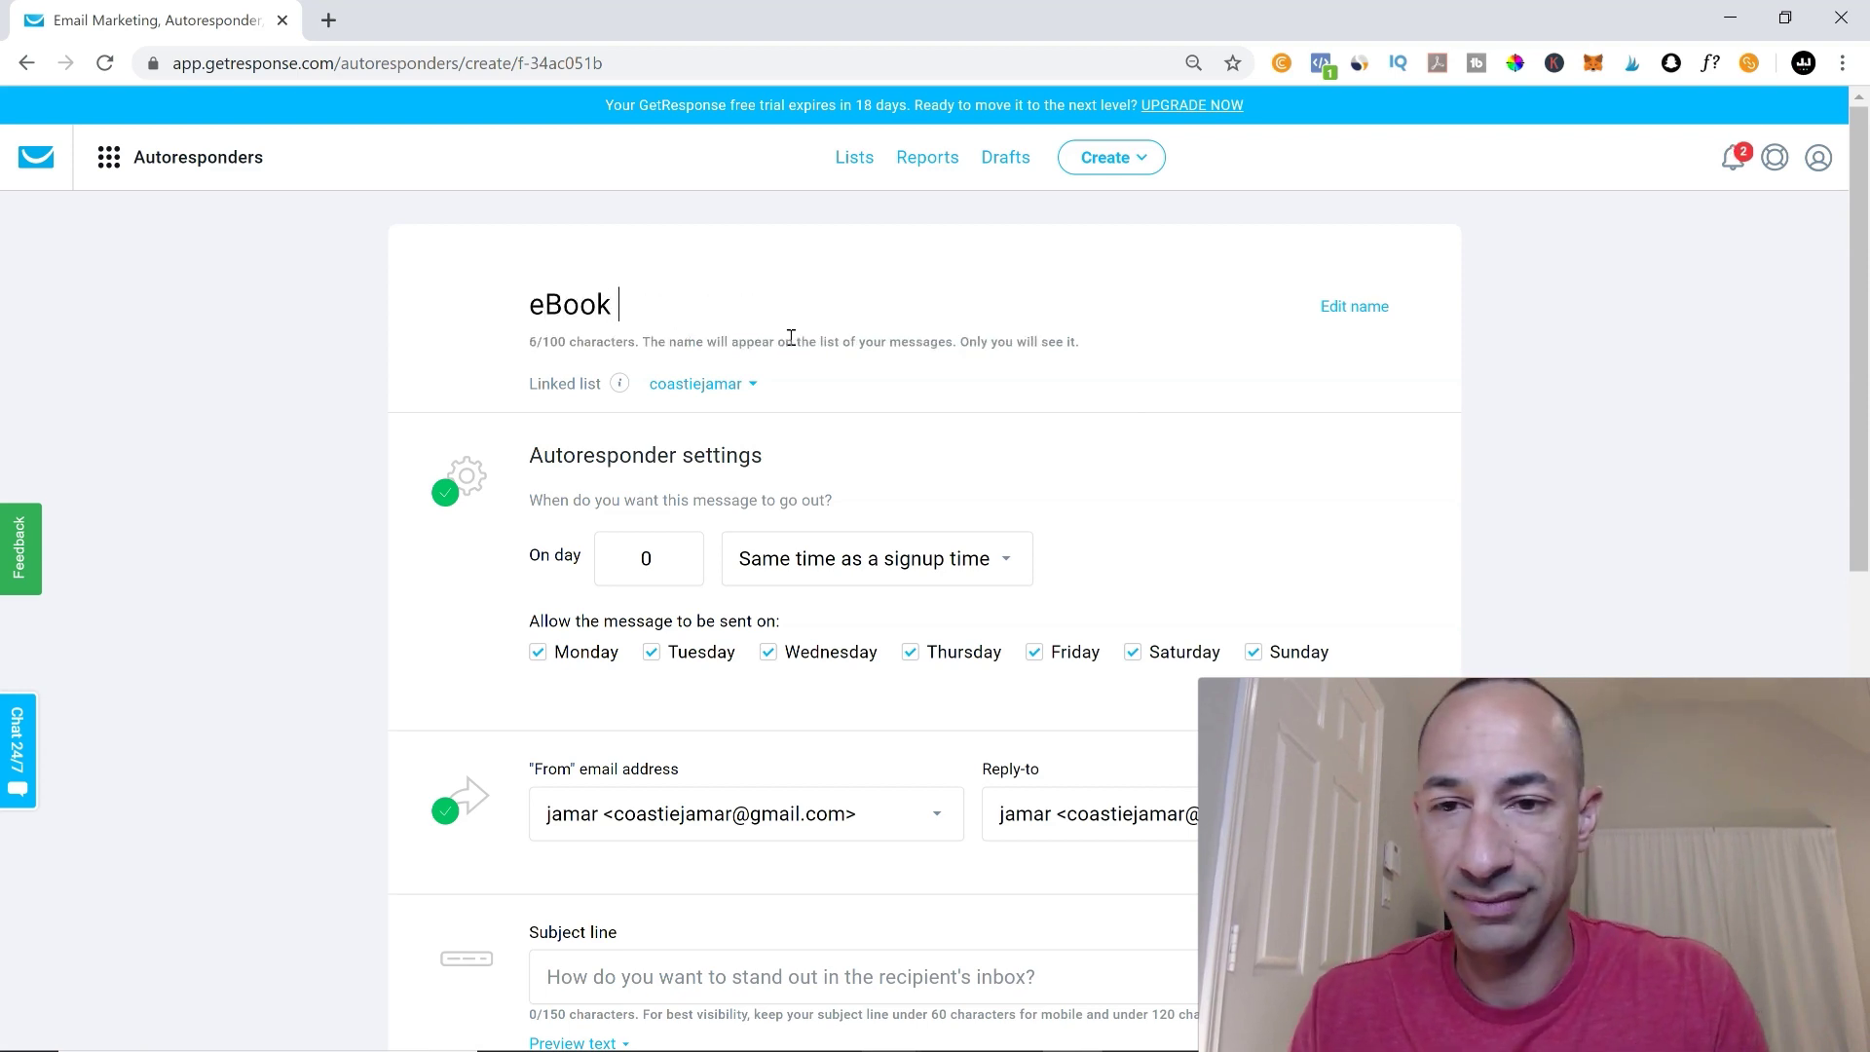
type(" M")
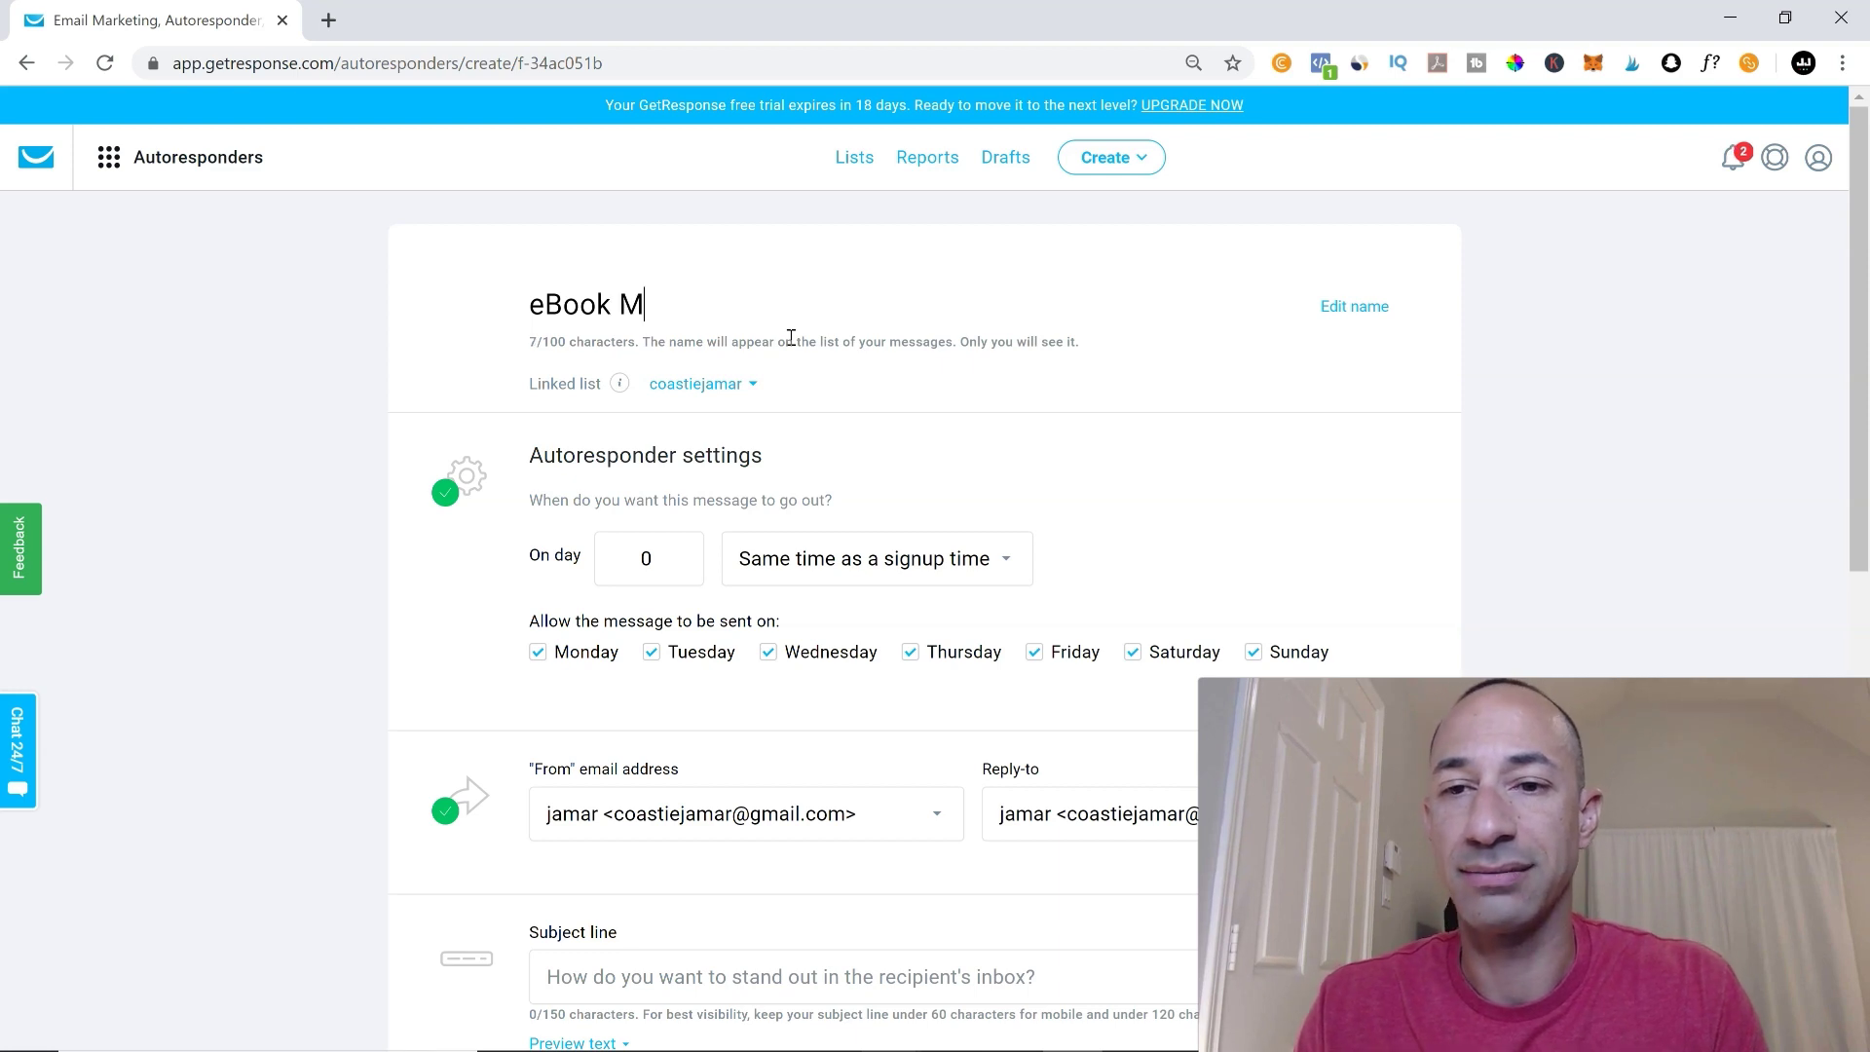
key("BackSpace")
type("Email Series")
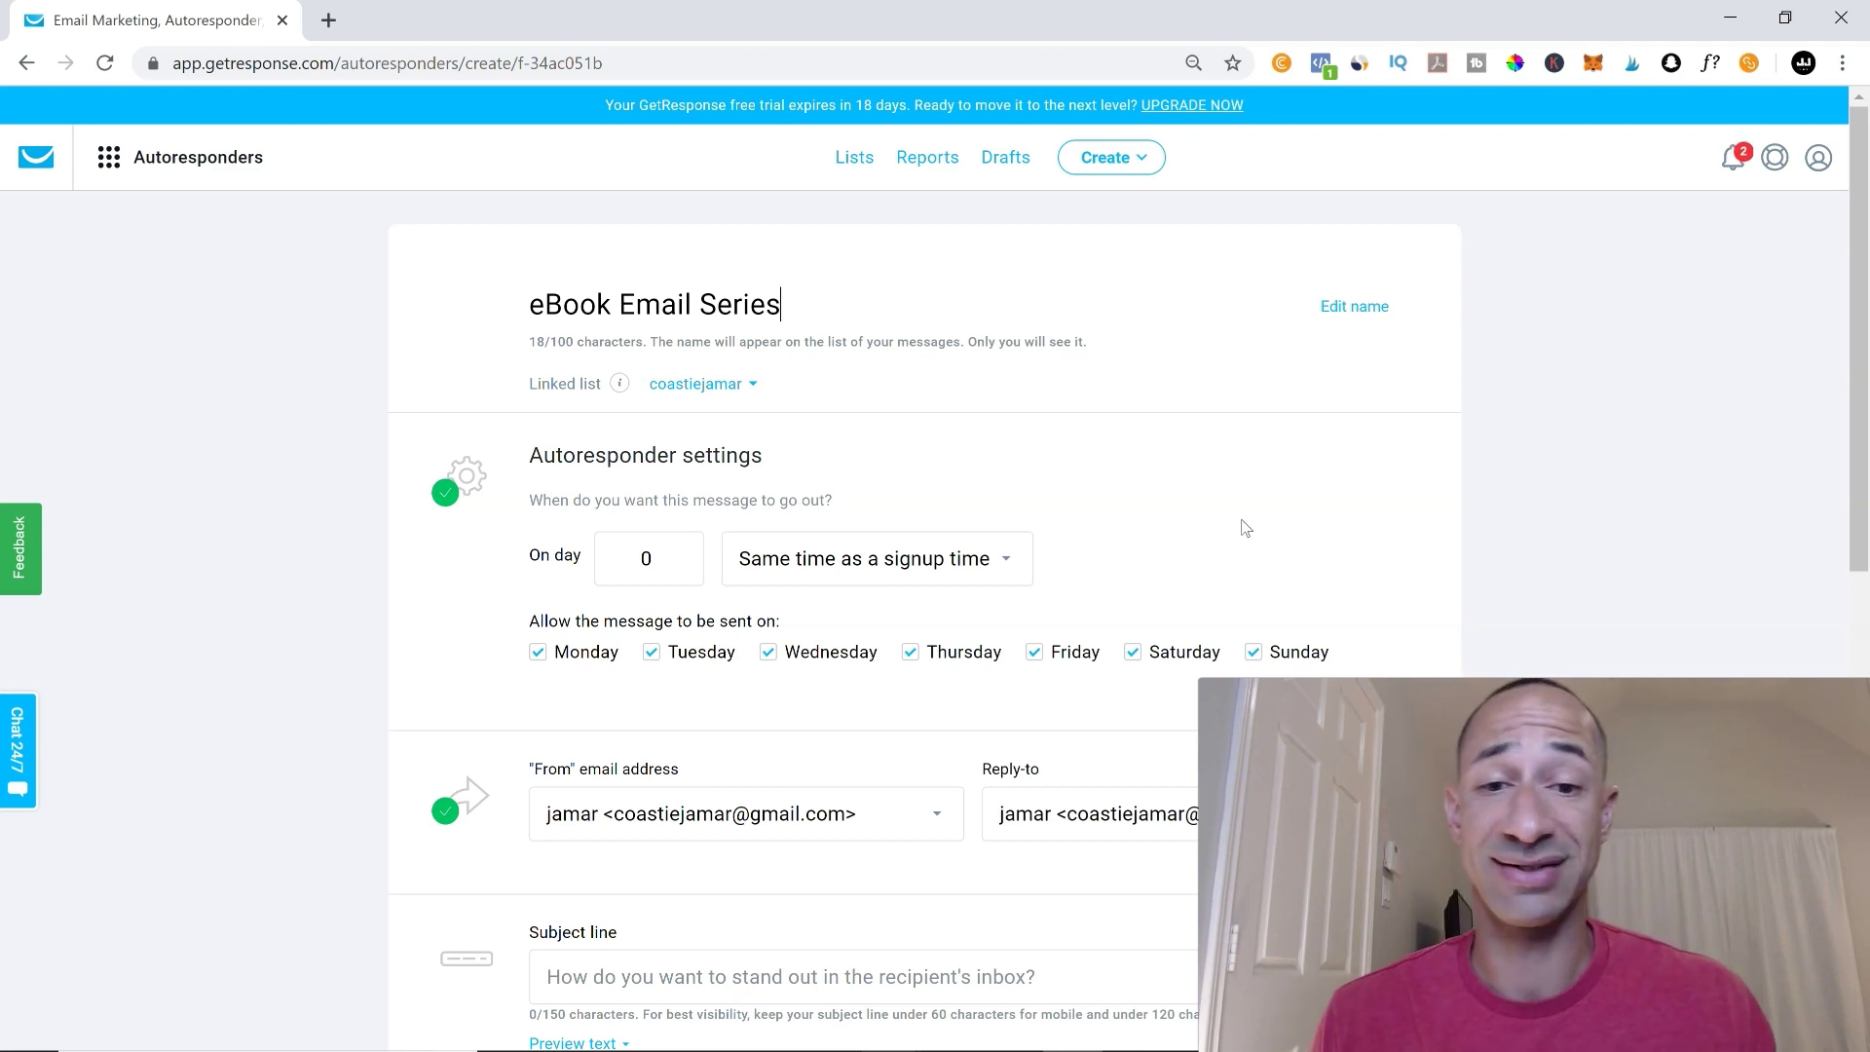
scroll(1237, 487, "down", 3)
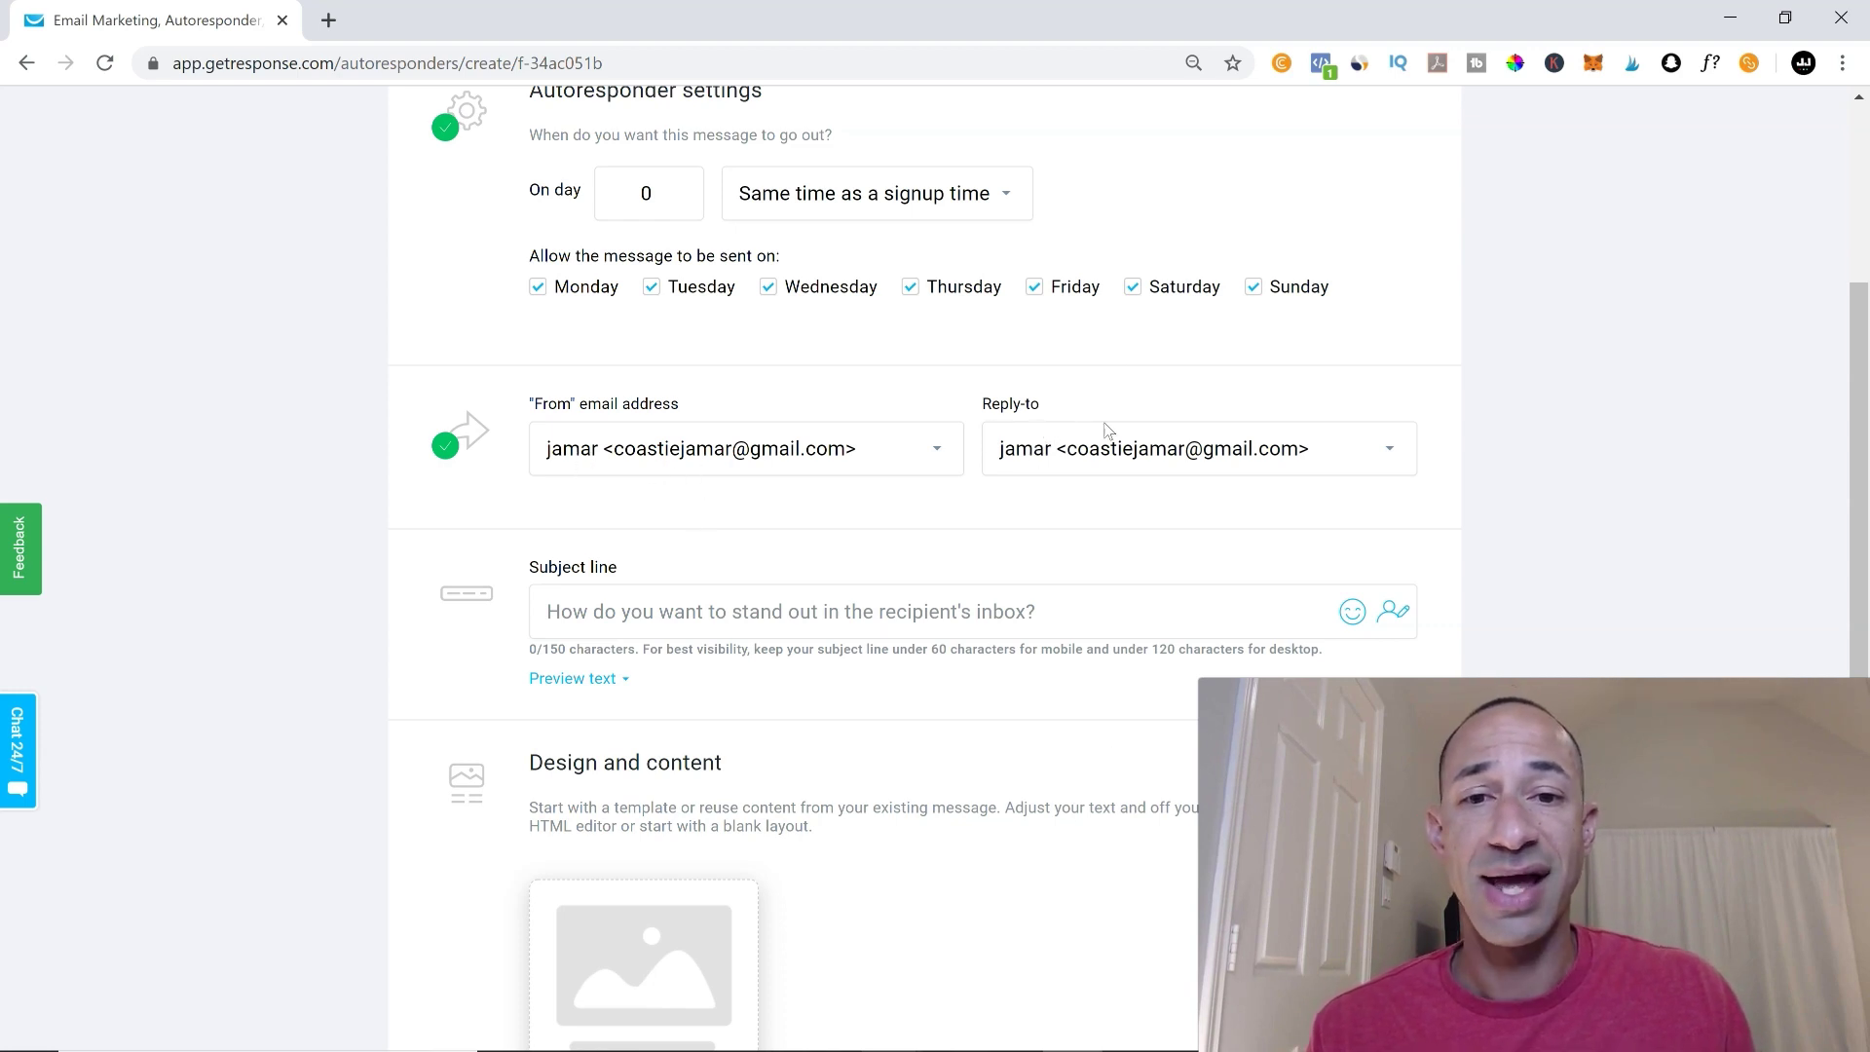
scroll(1098, 471, "down", 3)
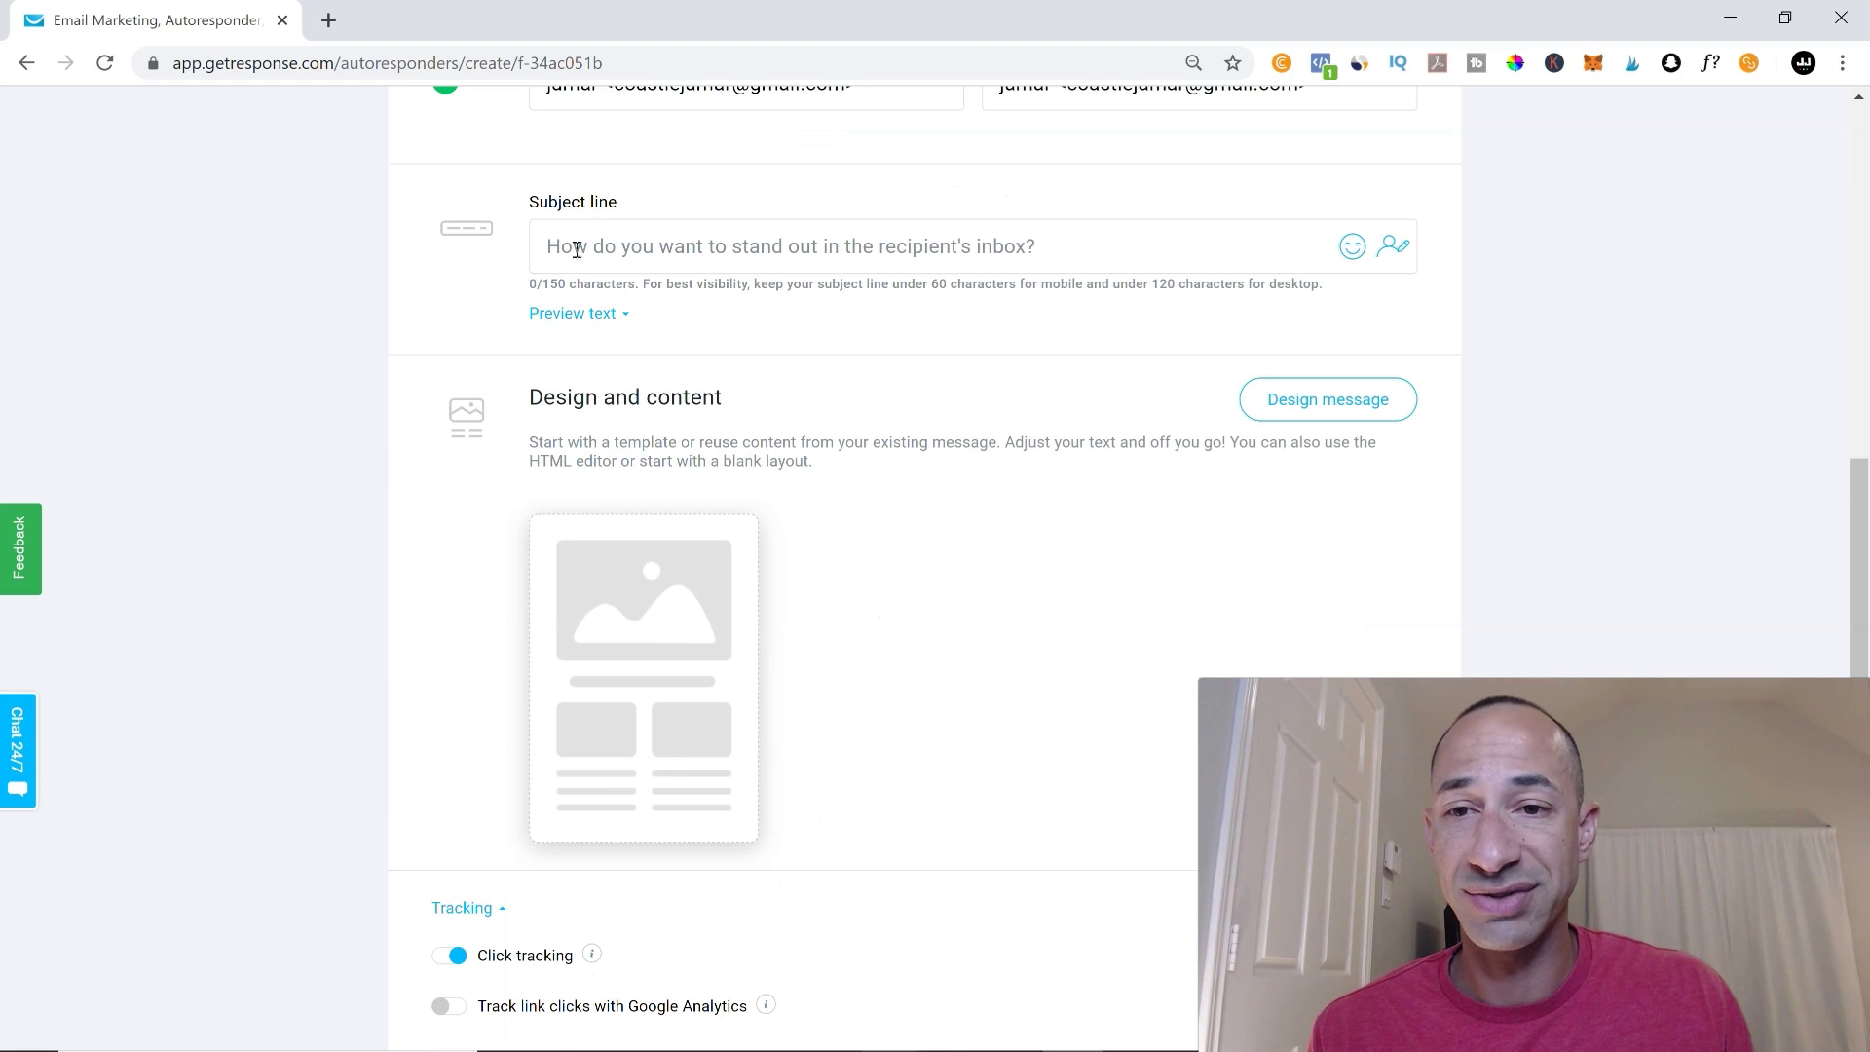
scroll(652, 307, "up", 1)
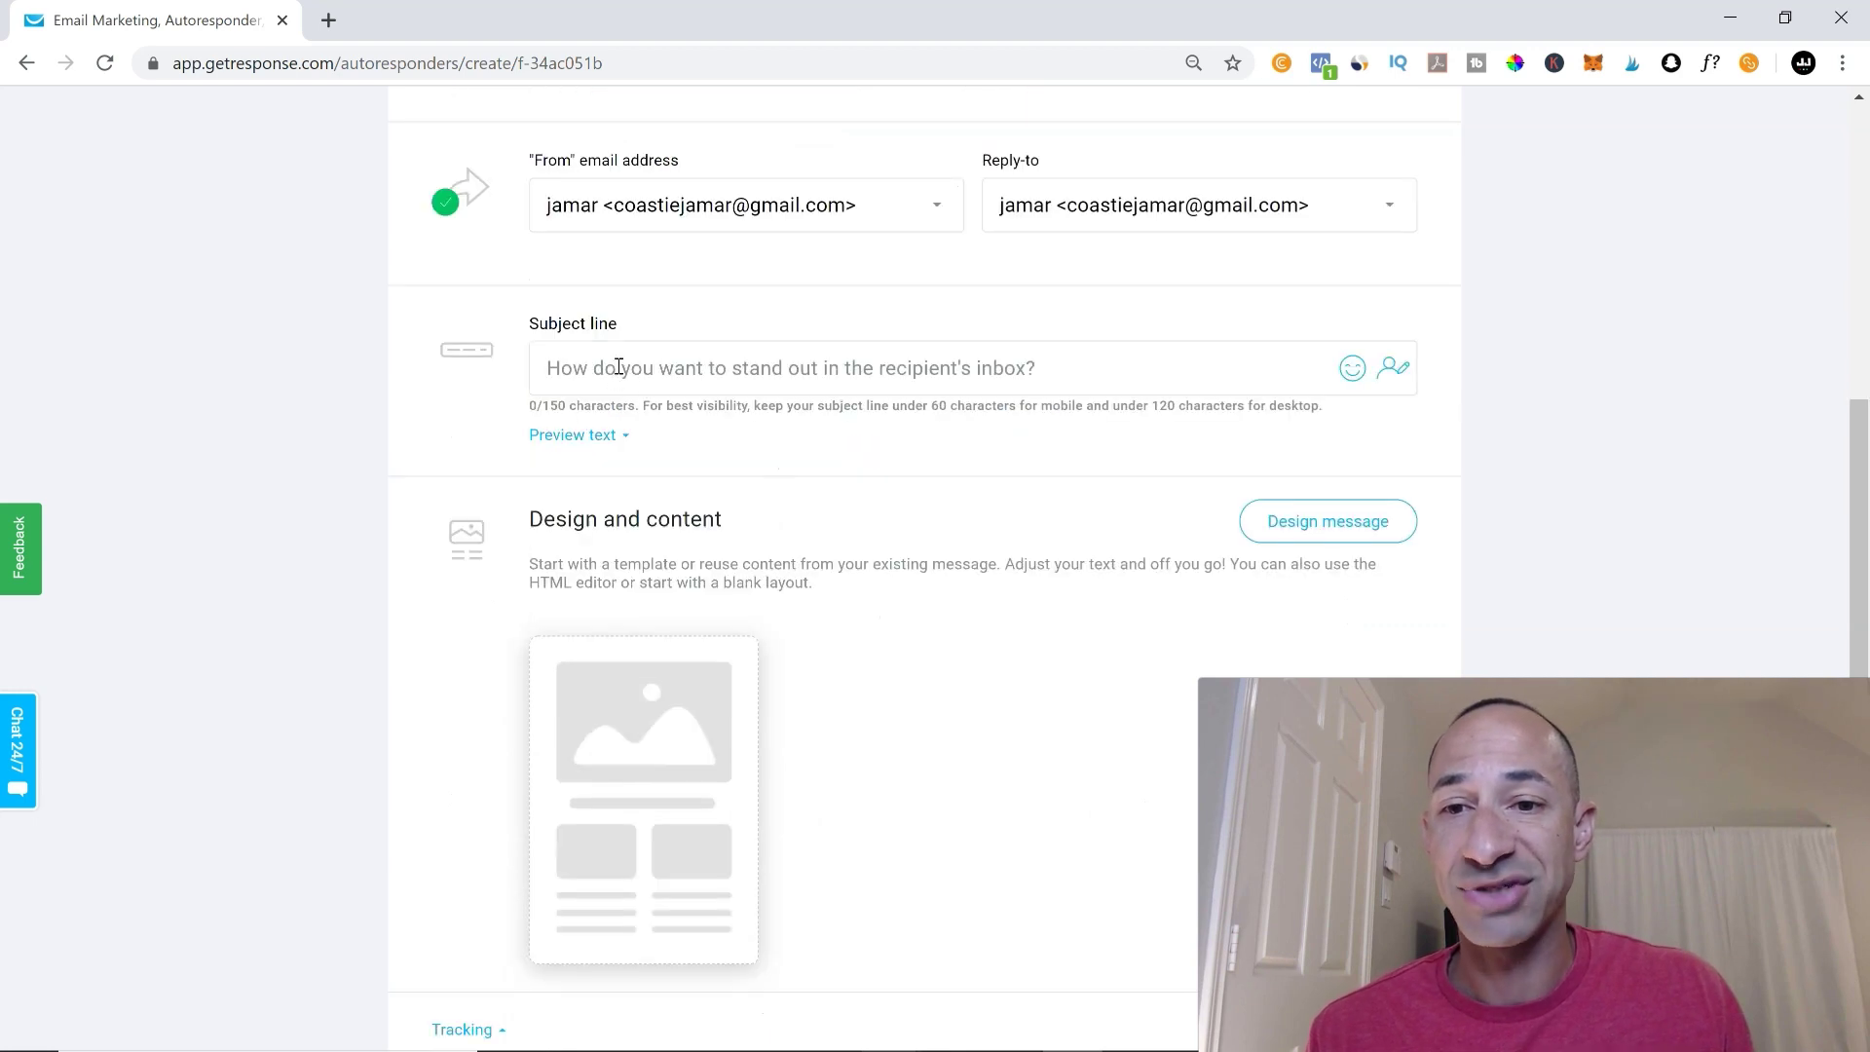
left_click(599, 368)
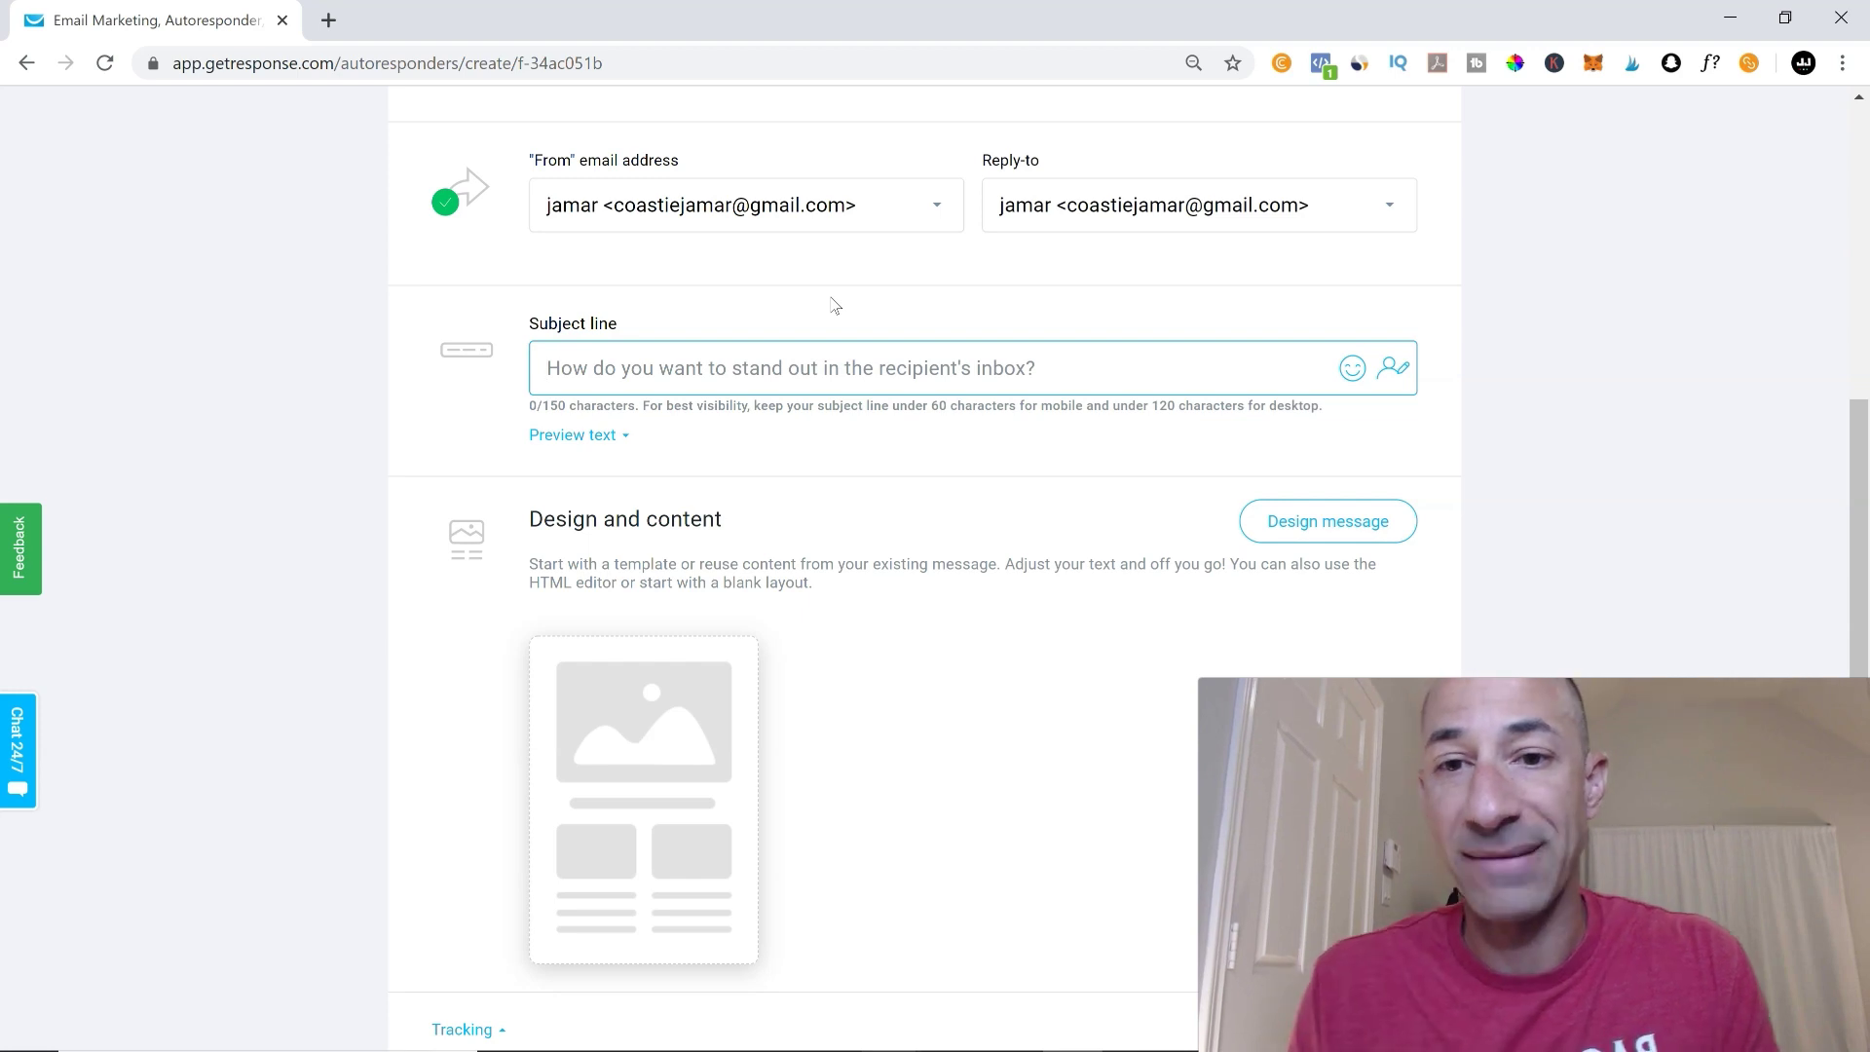
Step: Enter the subject line 'Welcome, Here's Your eBook' and scroll down to Design and content
type("Welco")
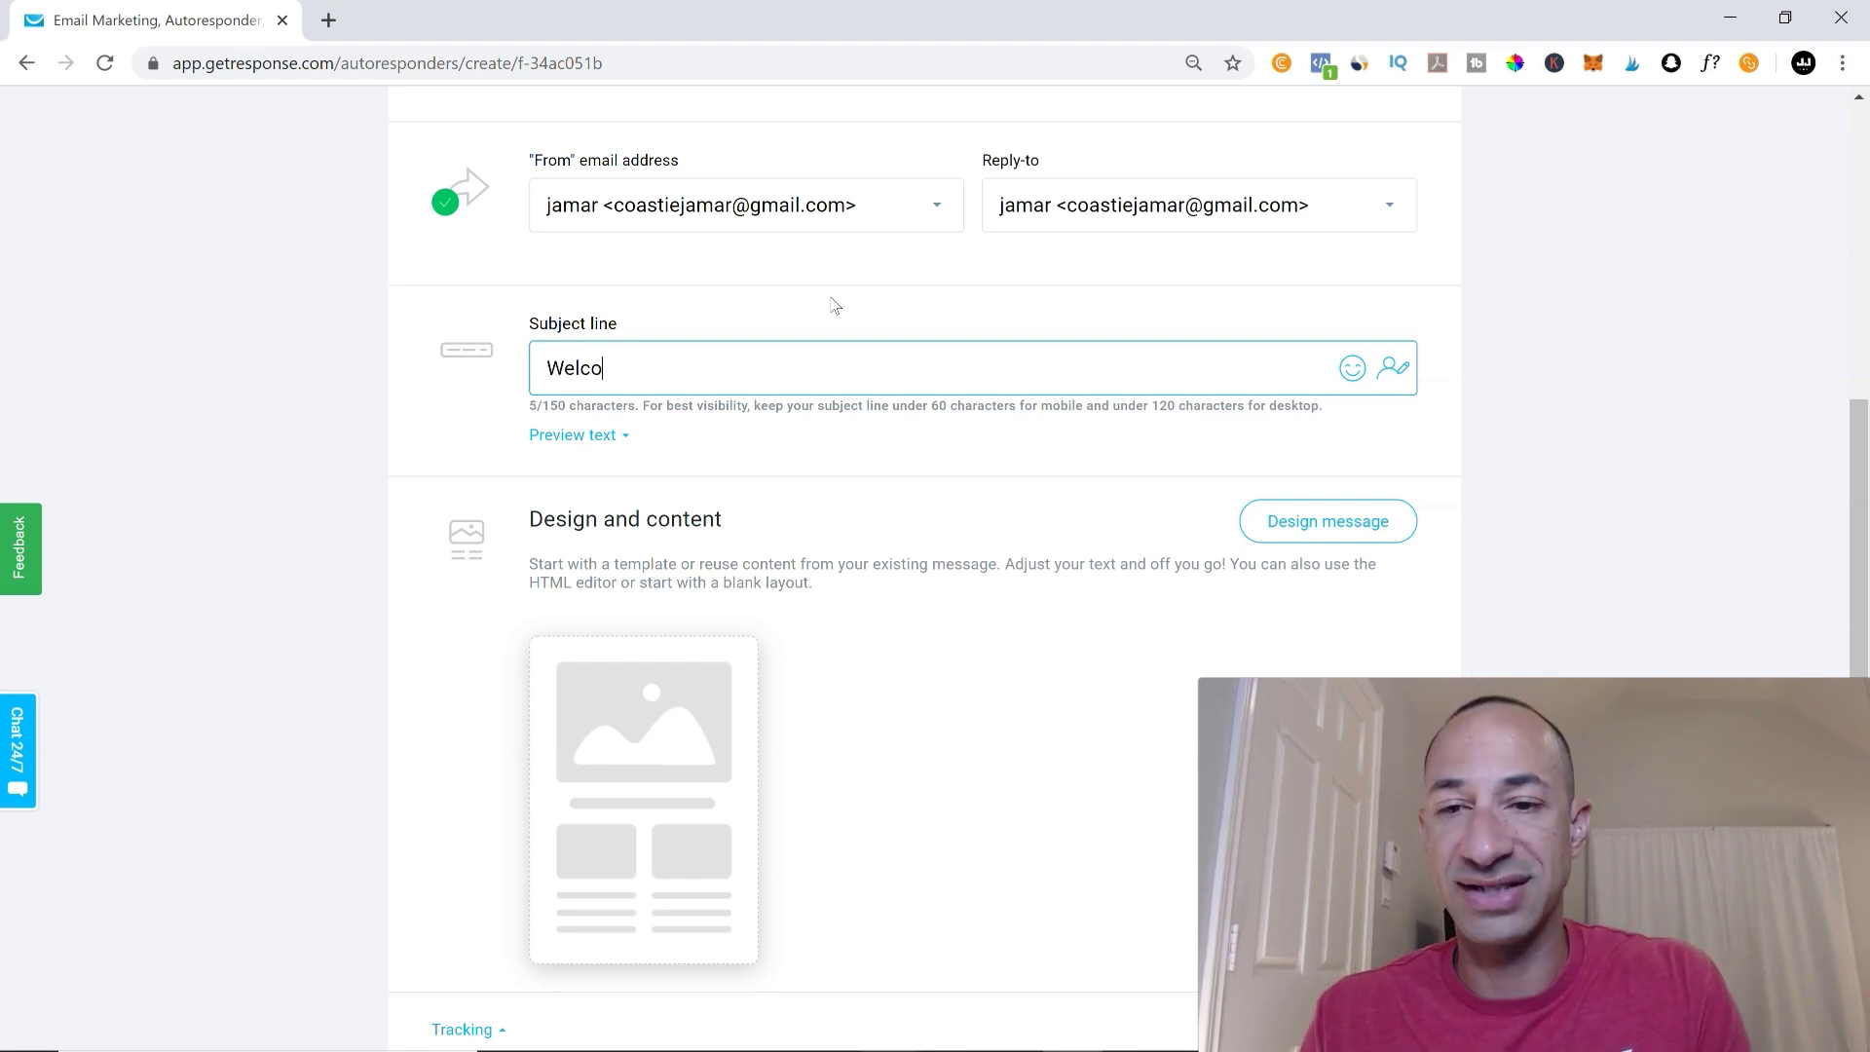
type("me, ")
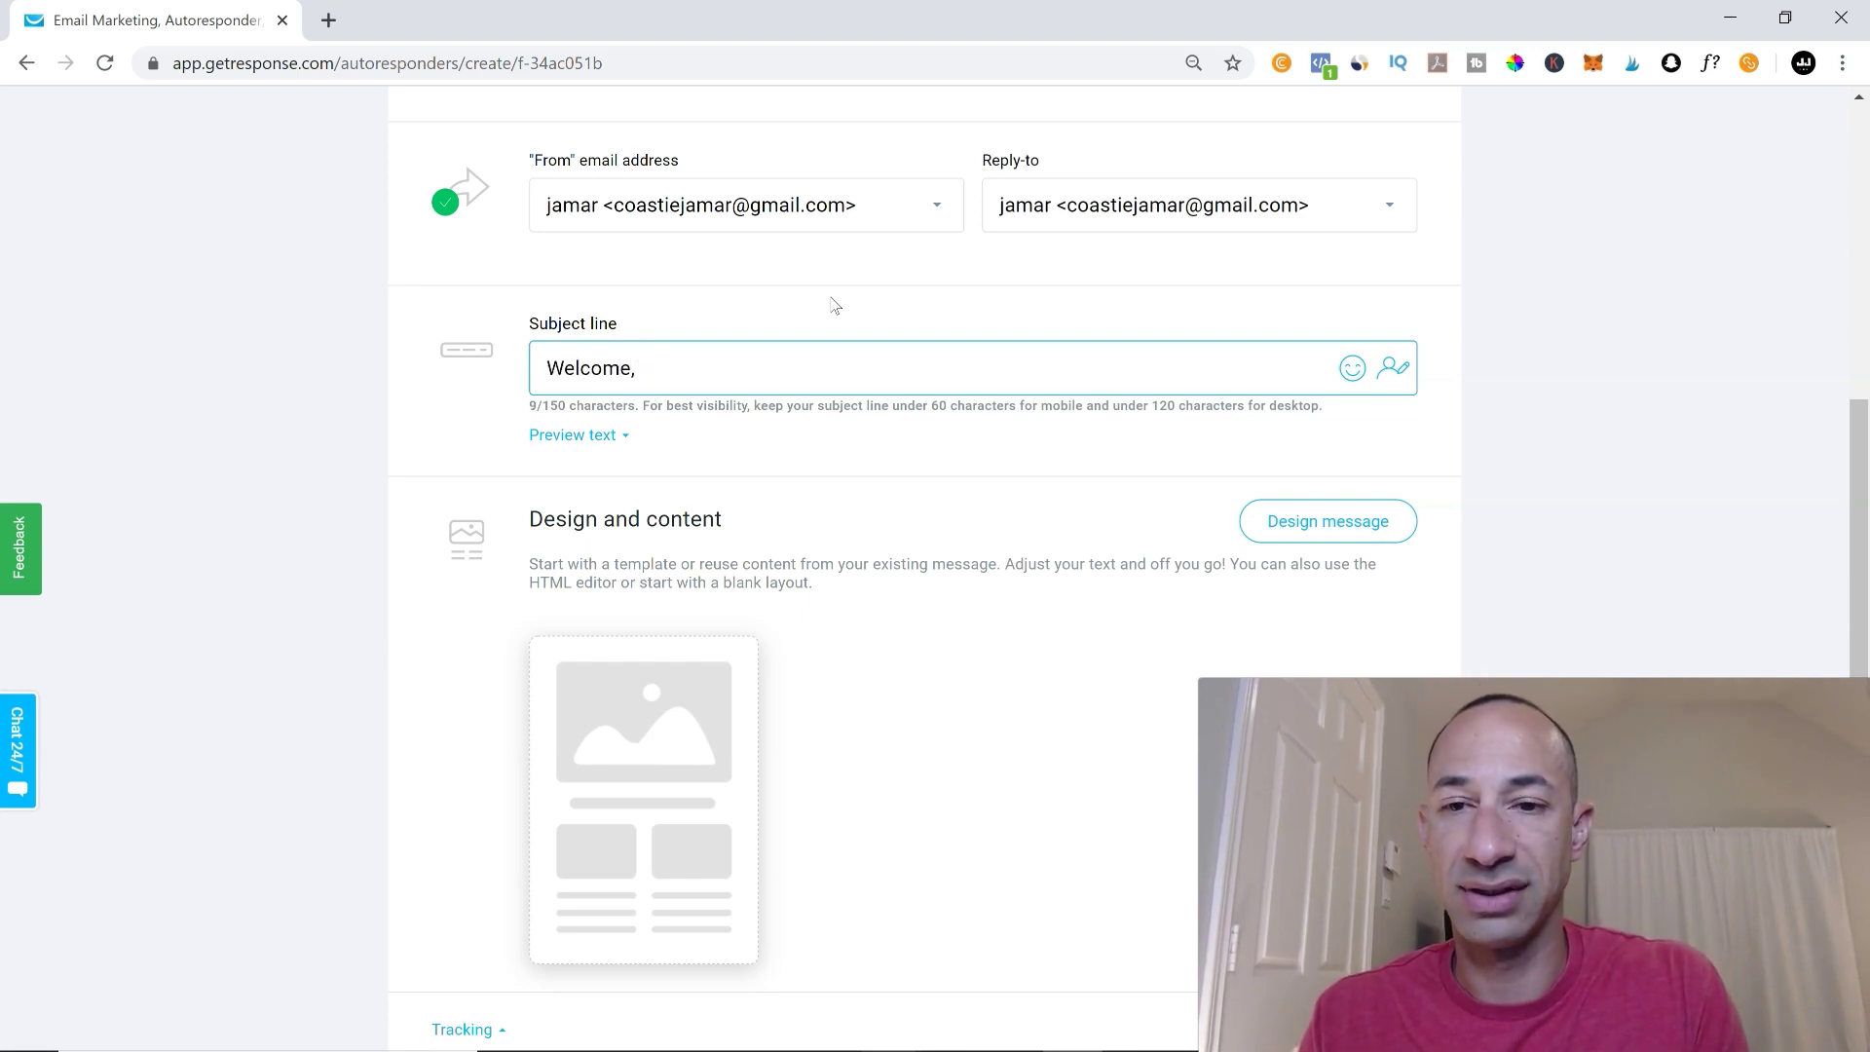
type("Here's ")
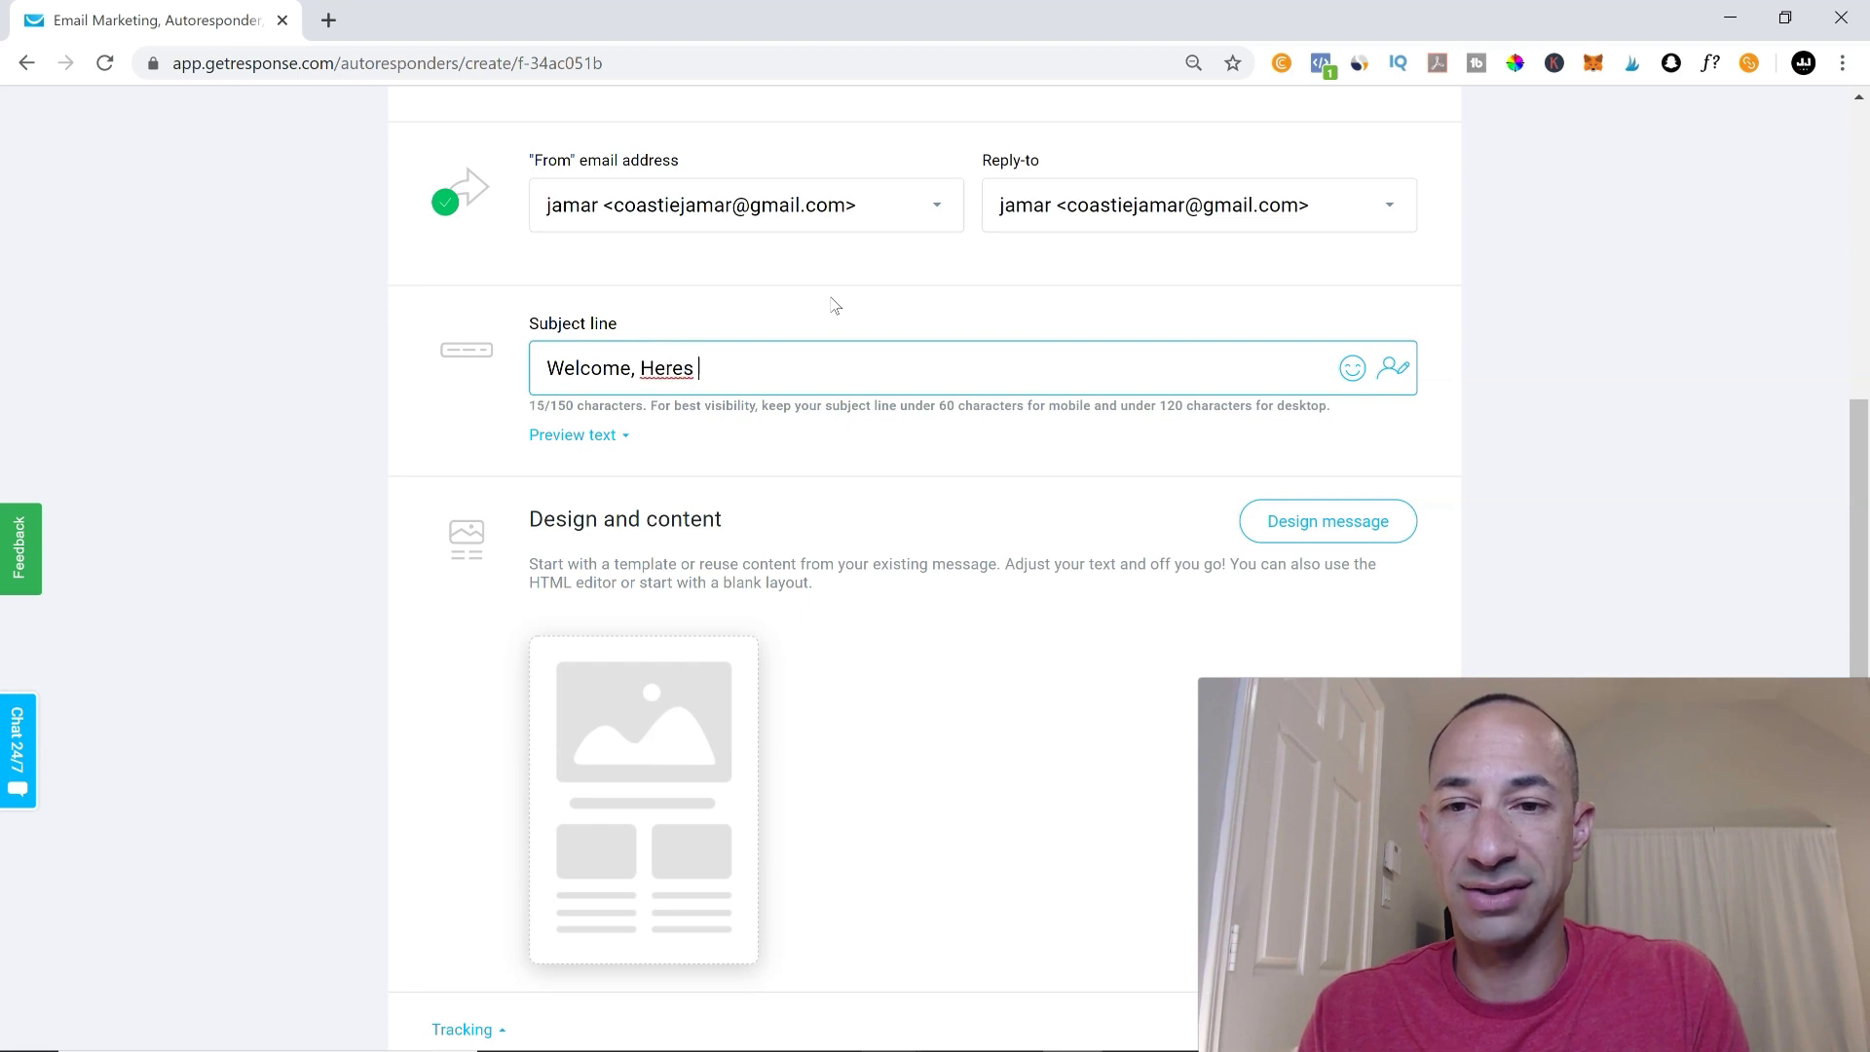
type("You")
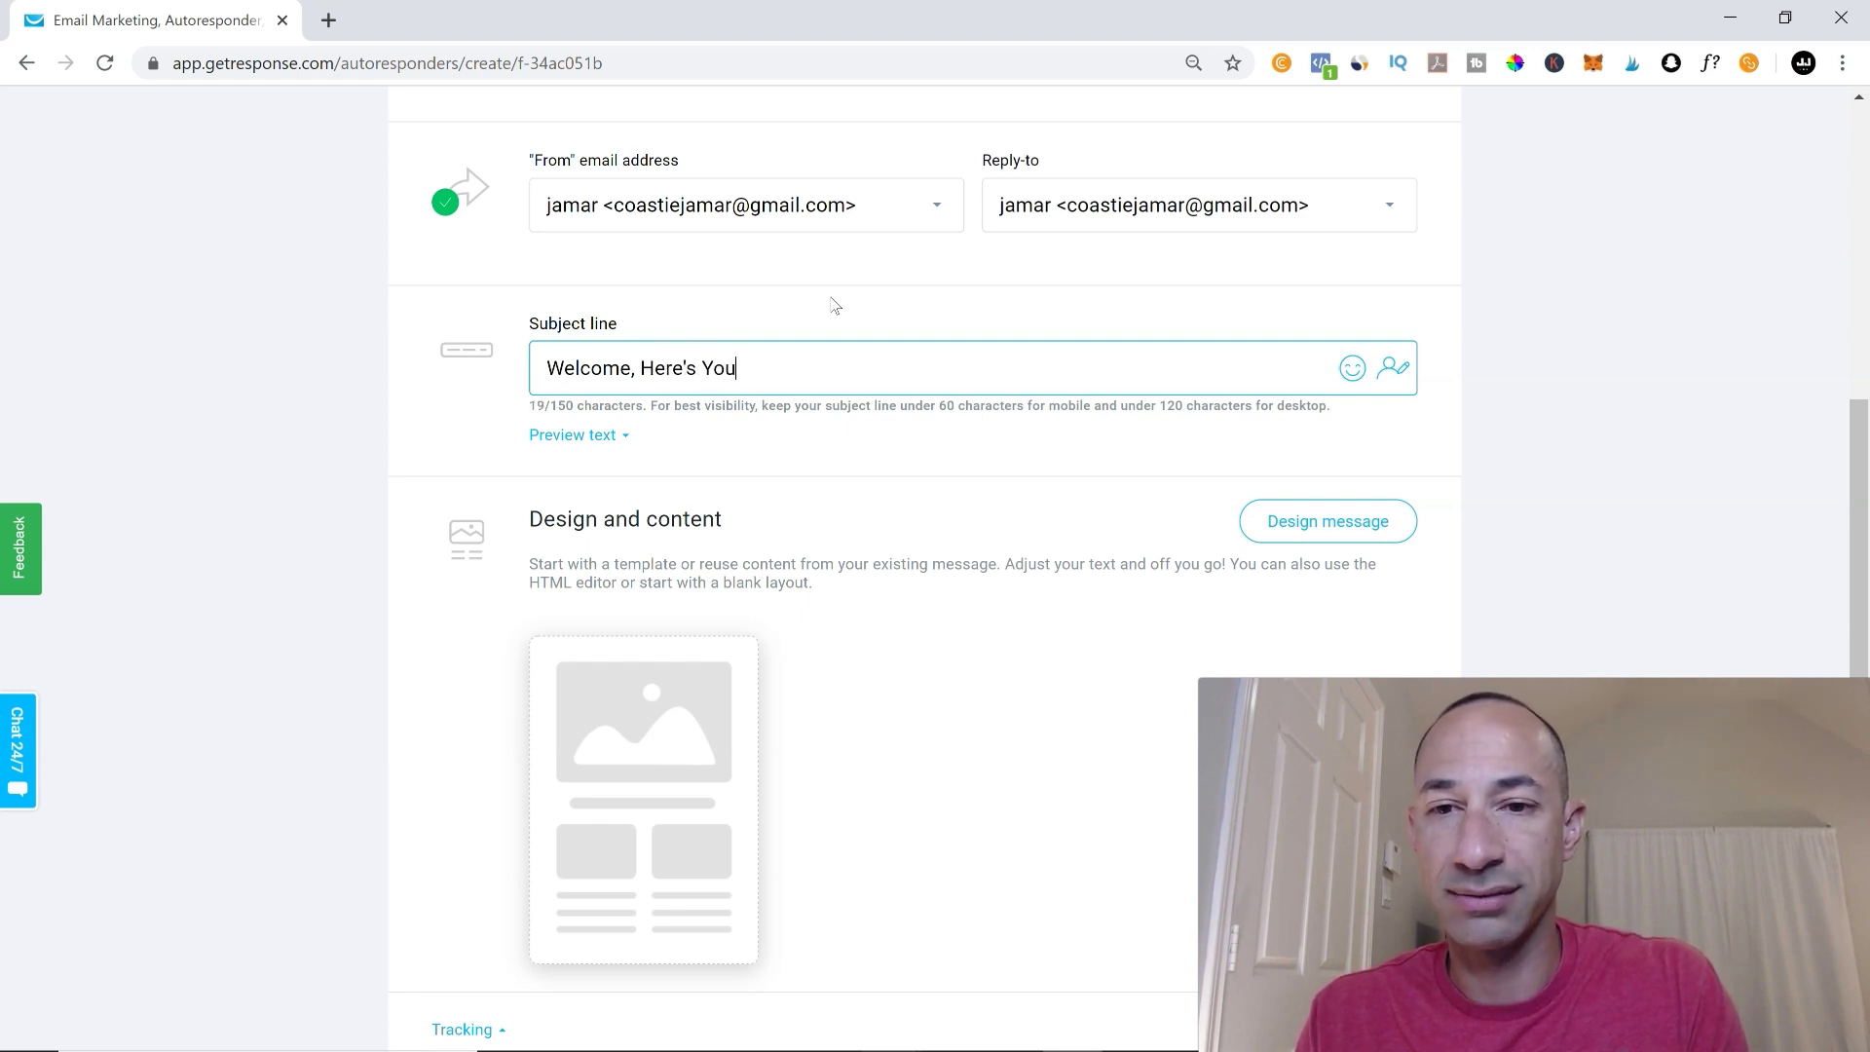
type("r eBook!")
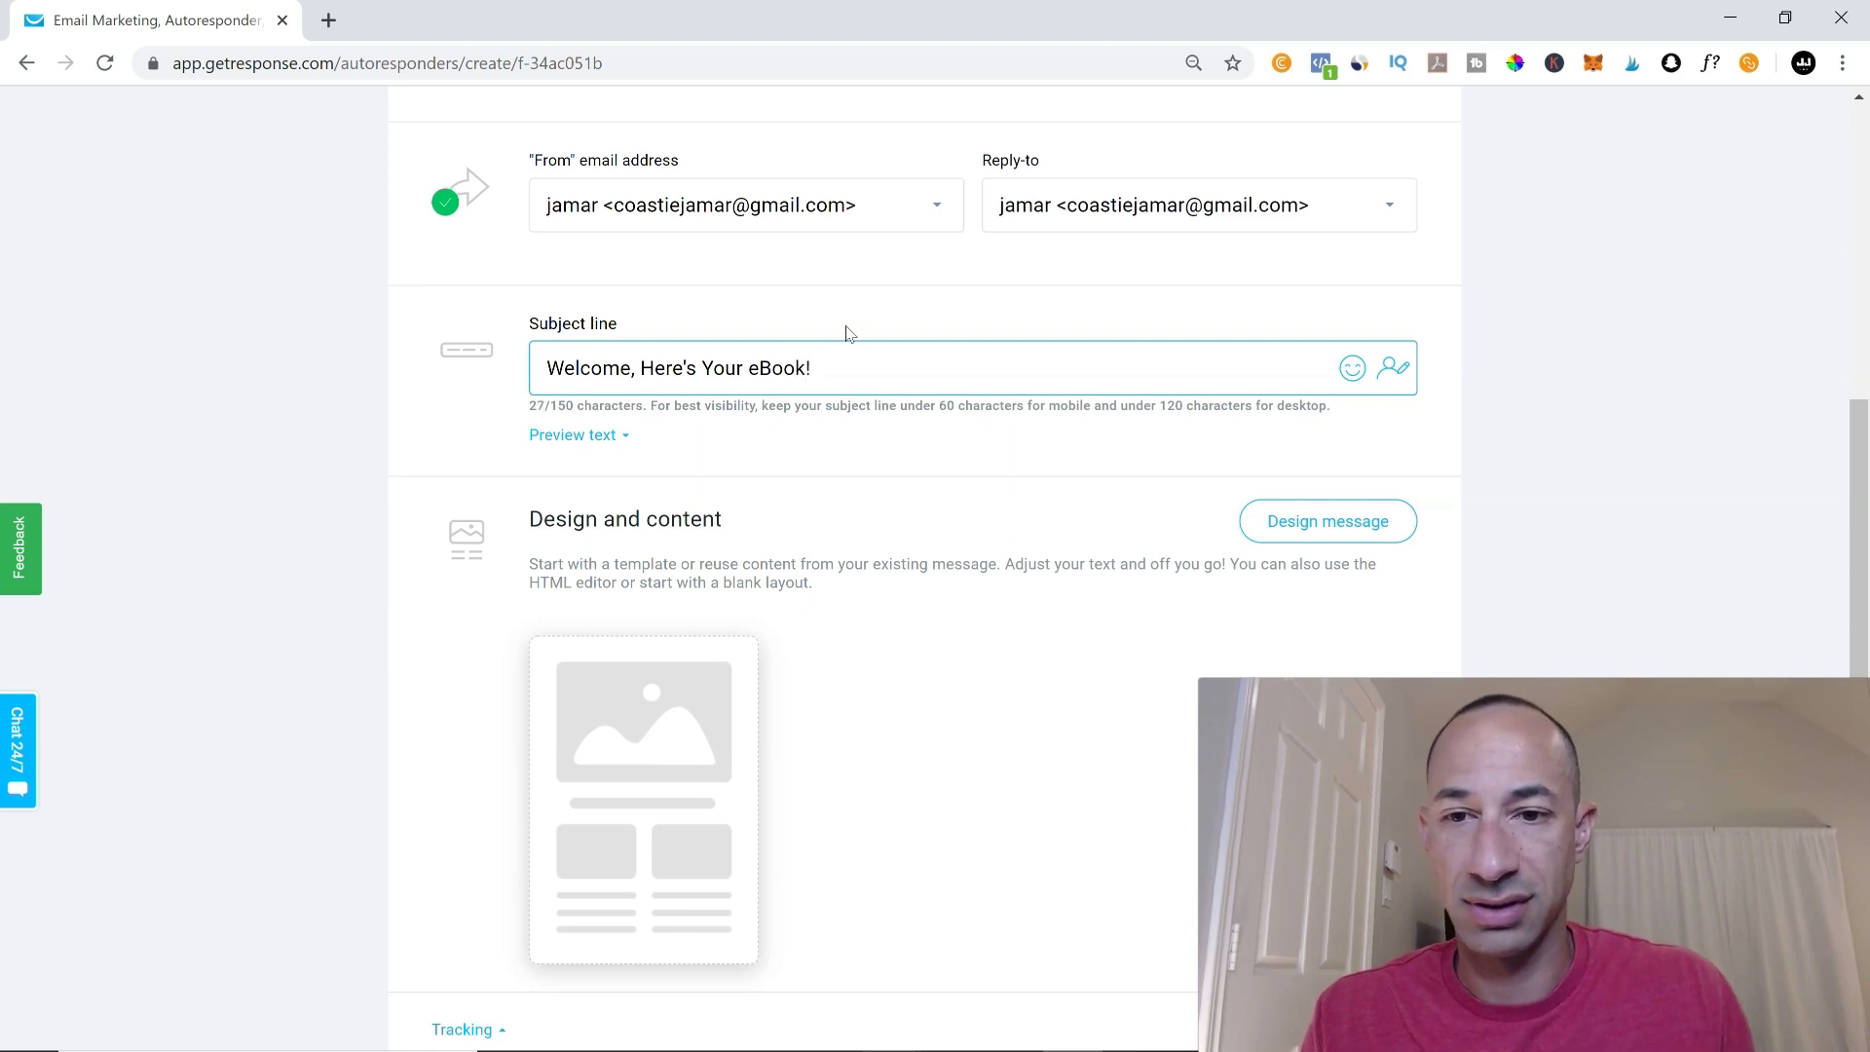
scroll(665, 651, "down", 3)
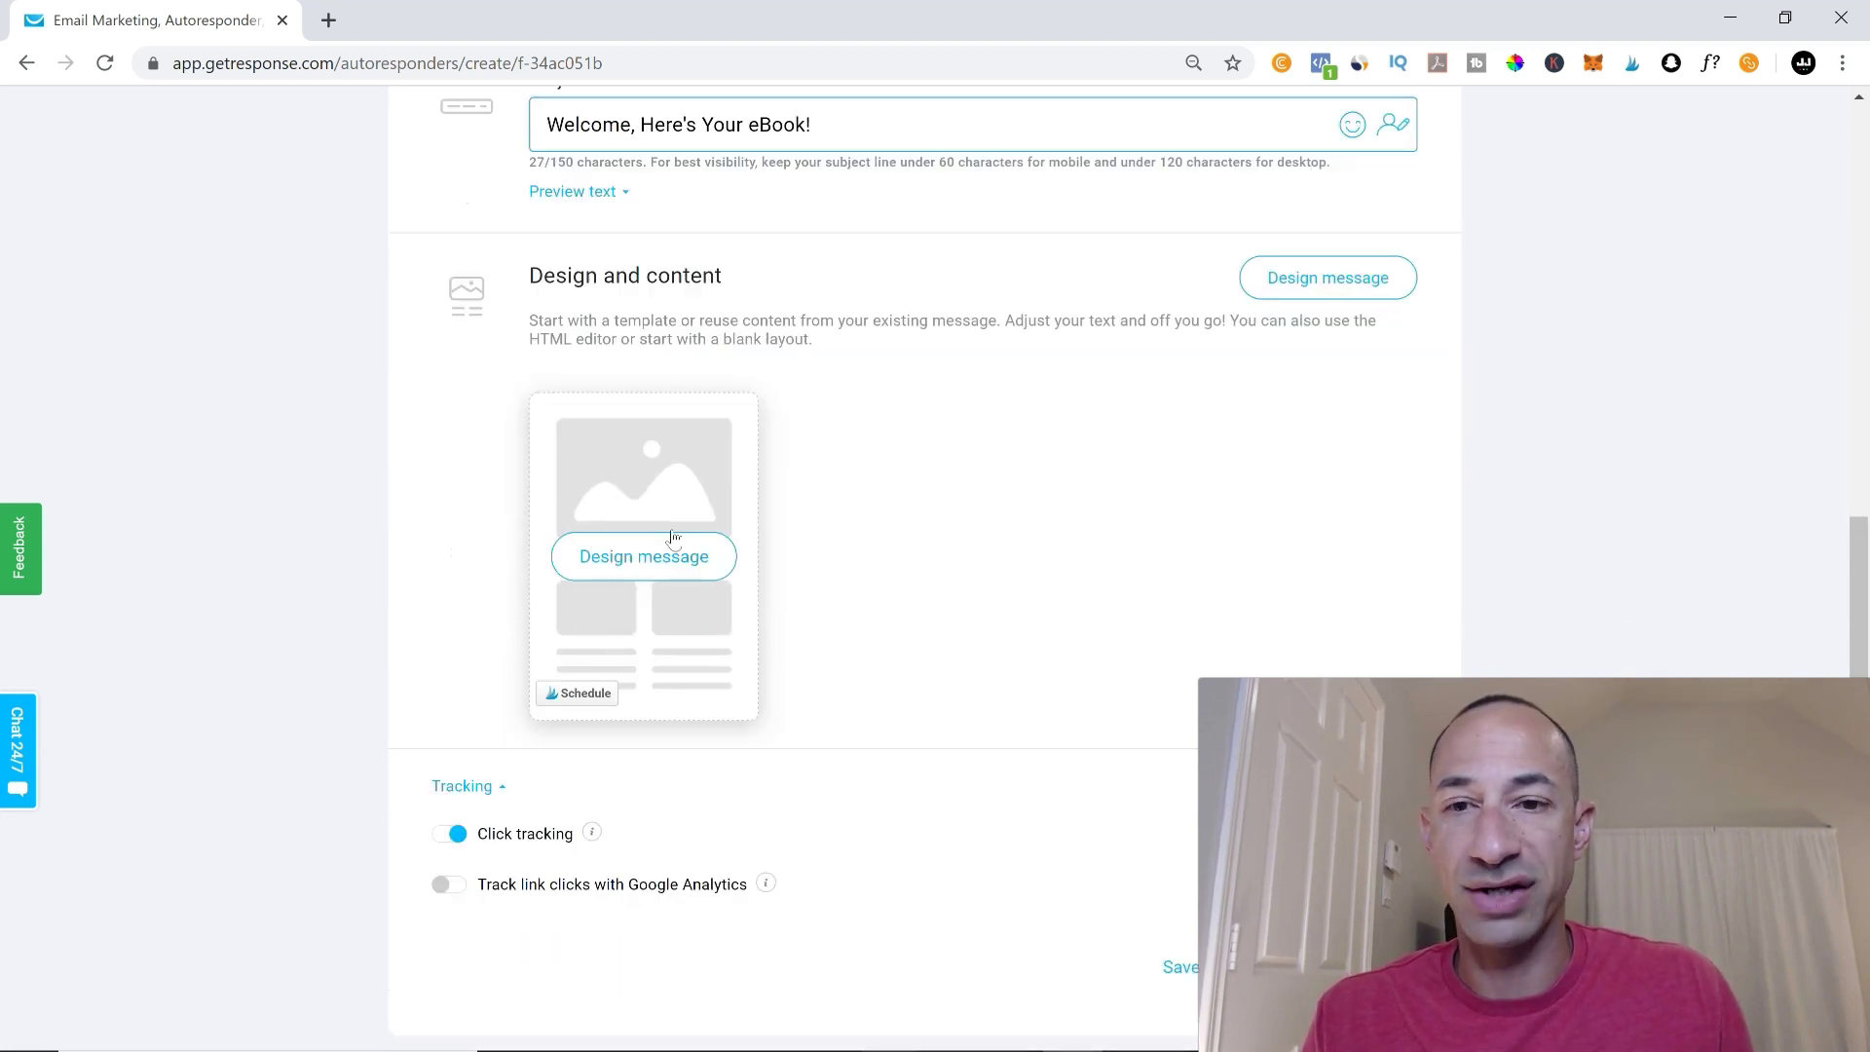
Step: Start the message from the Blank template and drop a text block into the email body
left_click(1354, 279)
scroll(1352, 273, "down", 3)
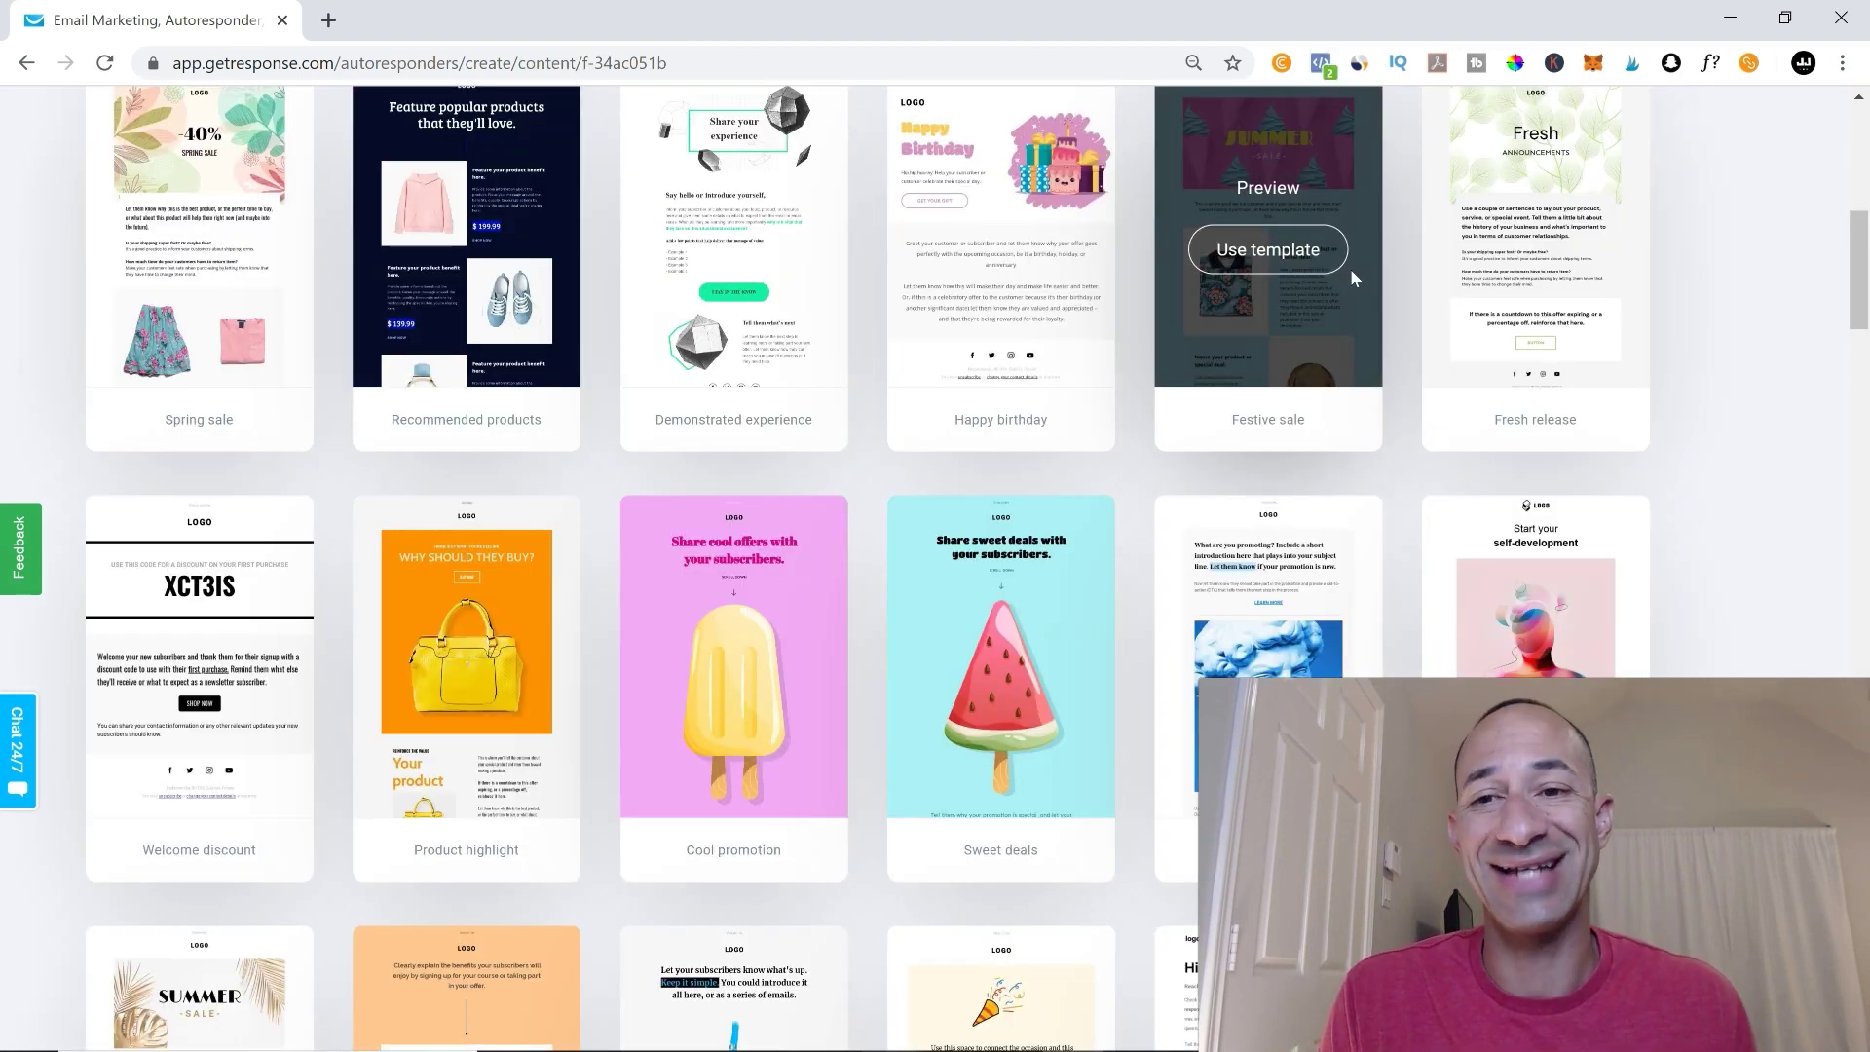
scroll(1350, 278, "up", 9)
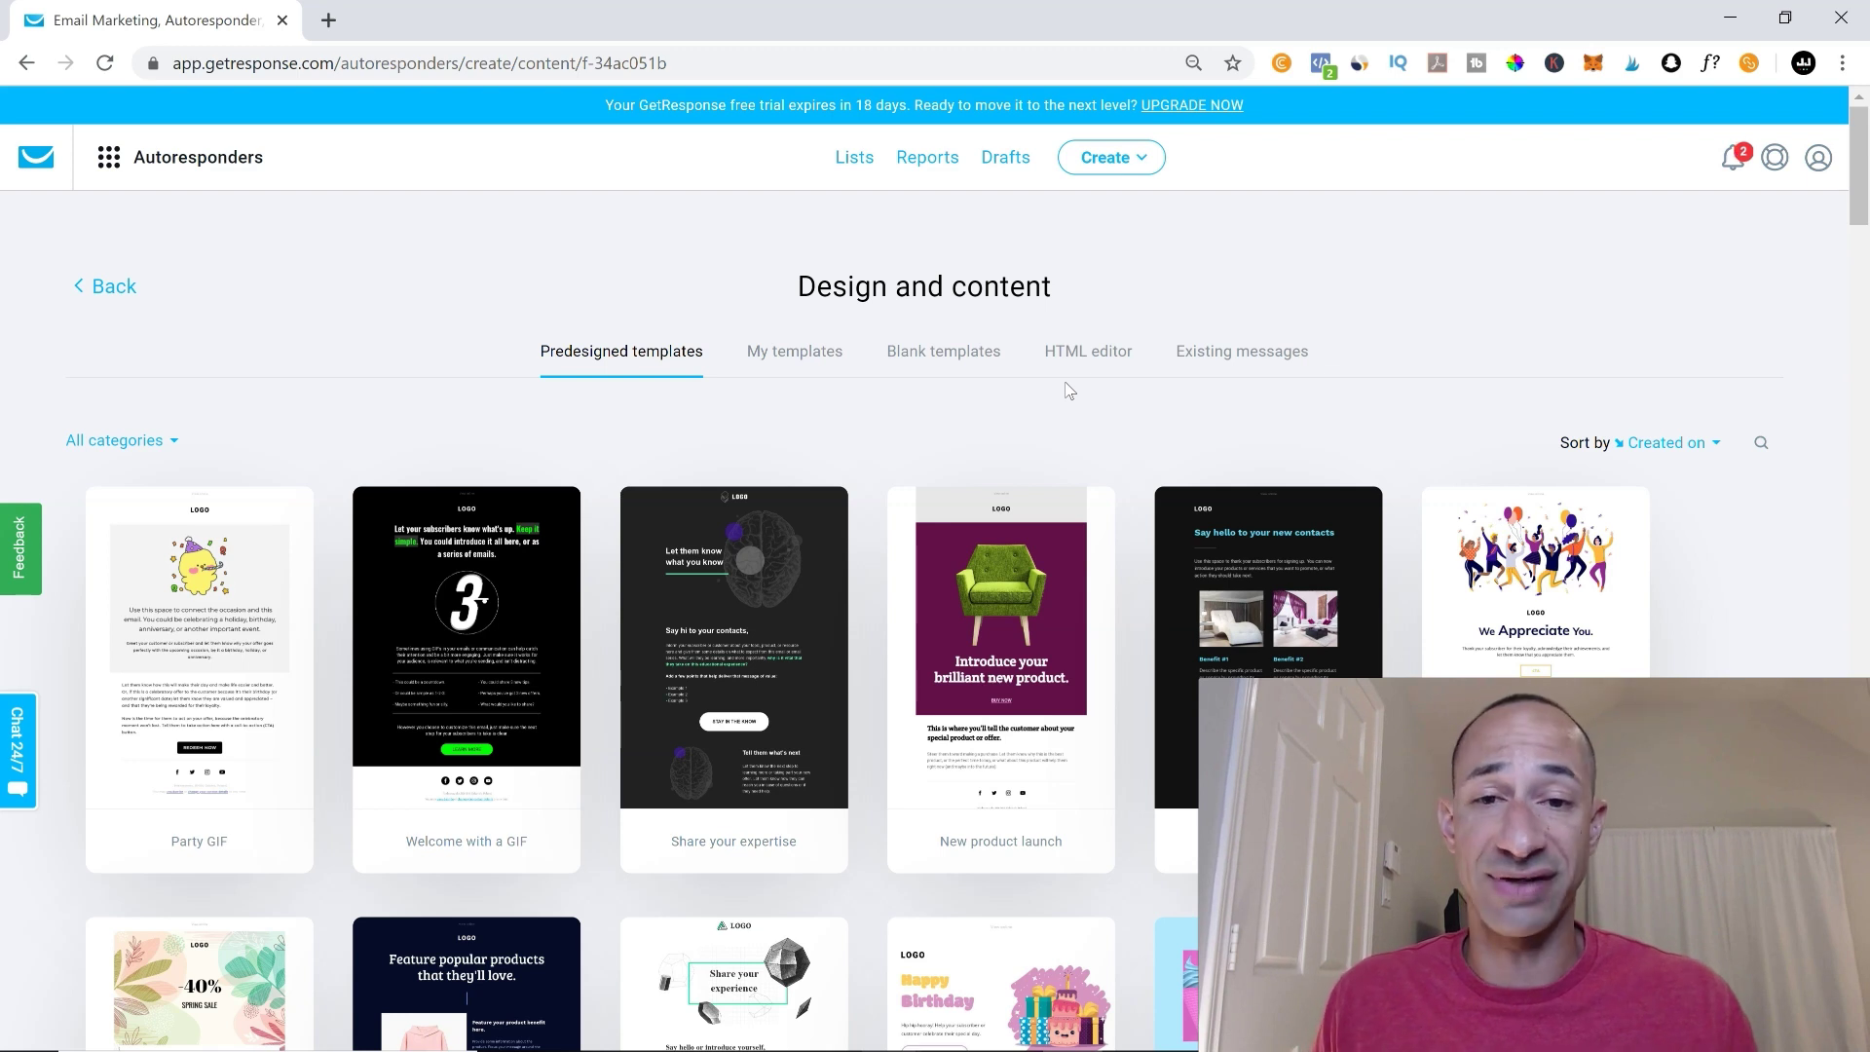
left_click(955, 363)
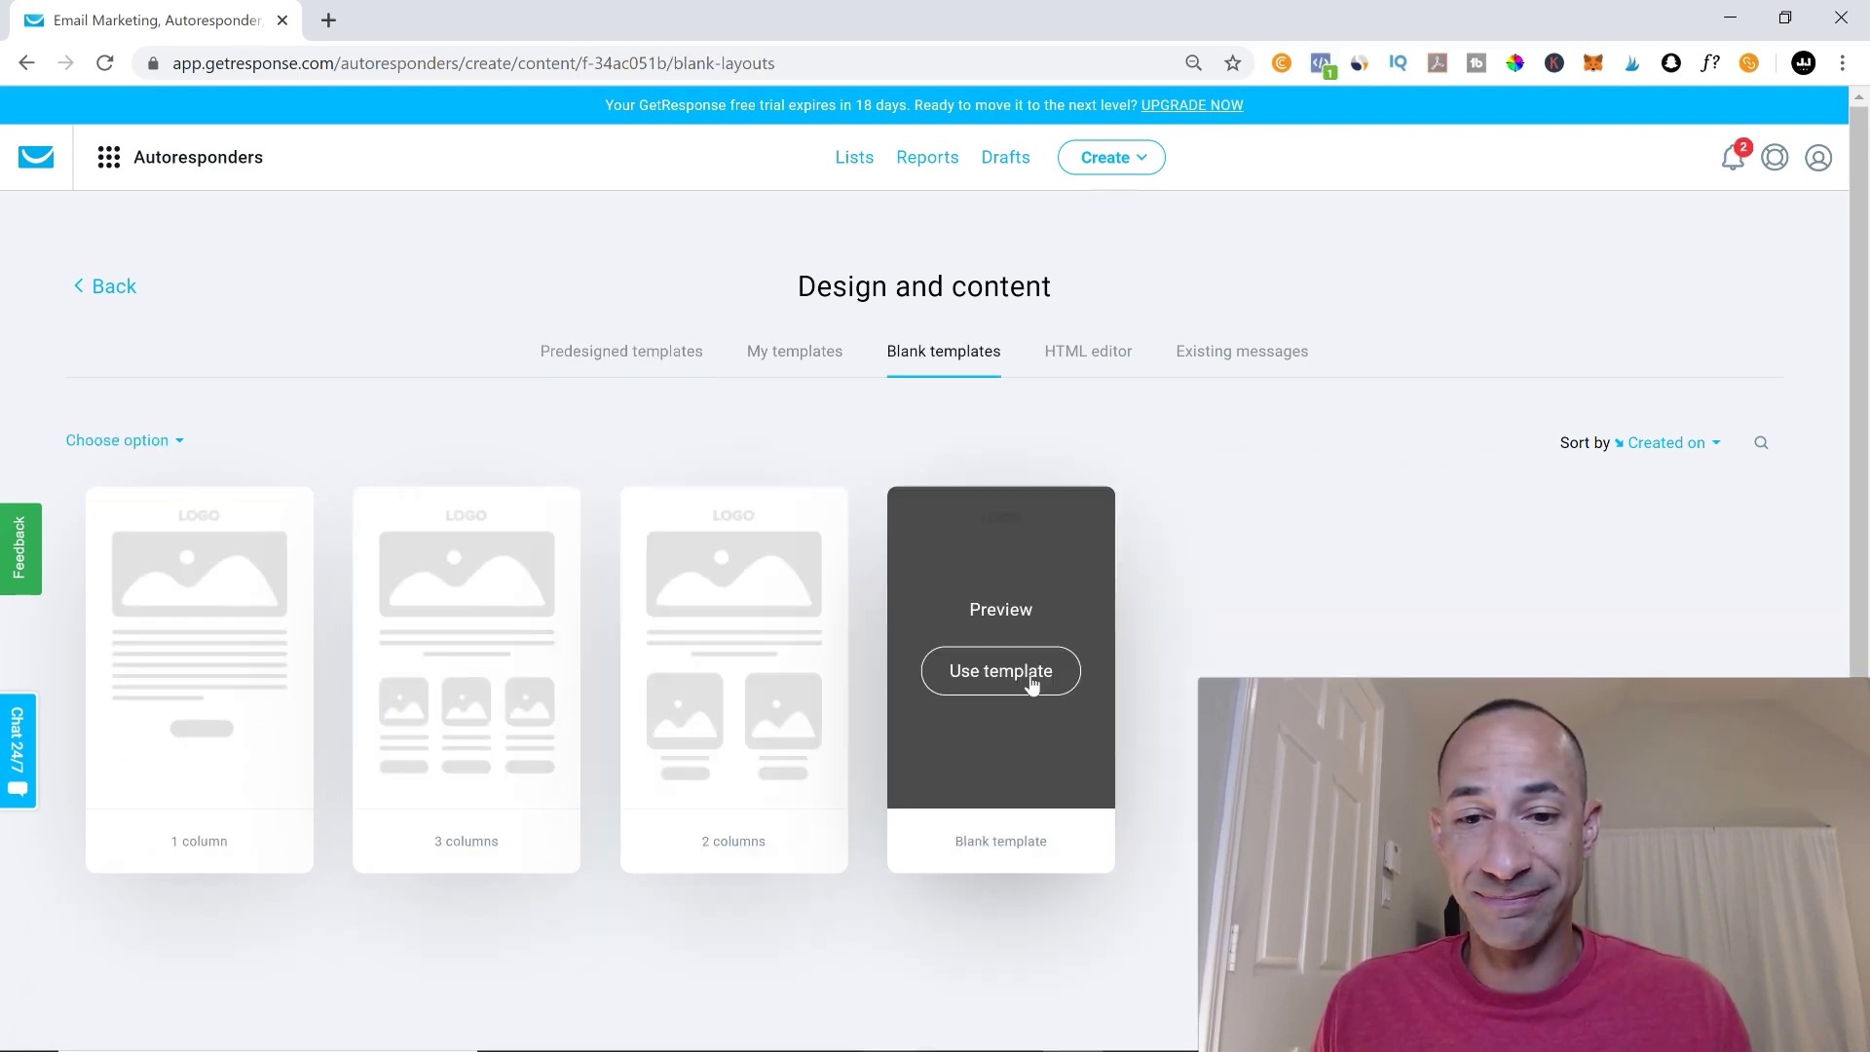
left_click(1032, 685)
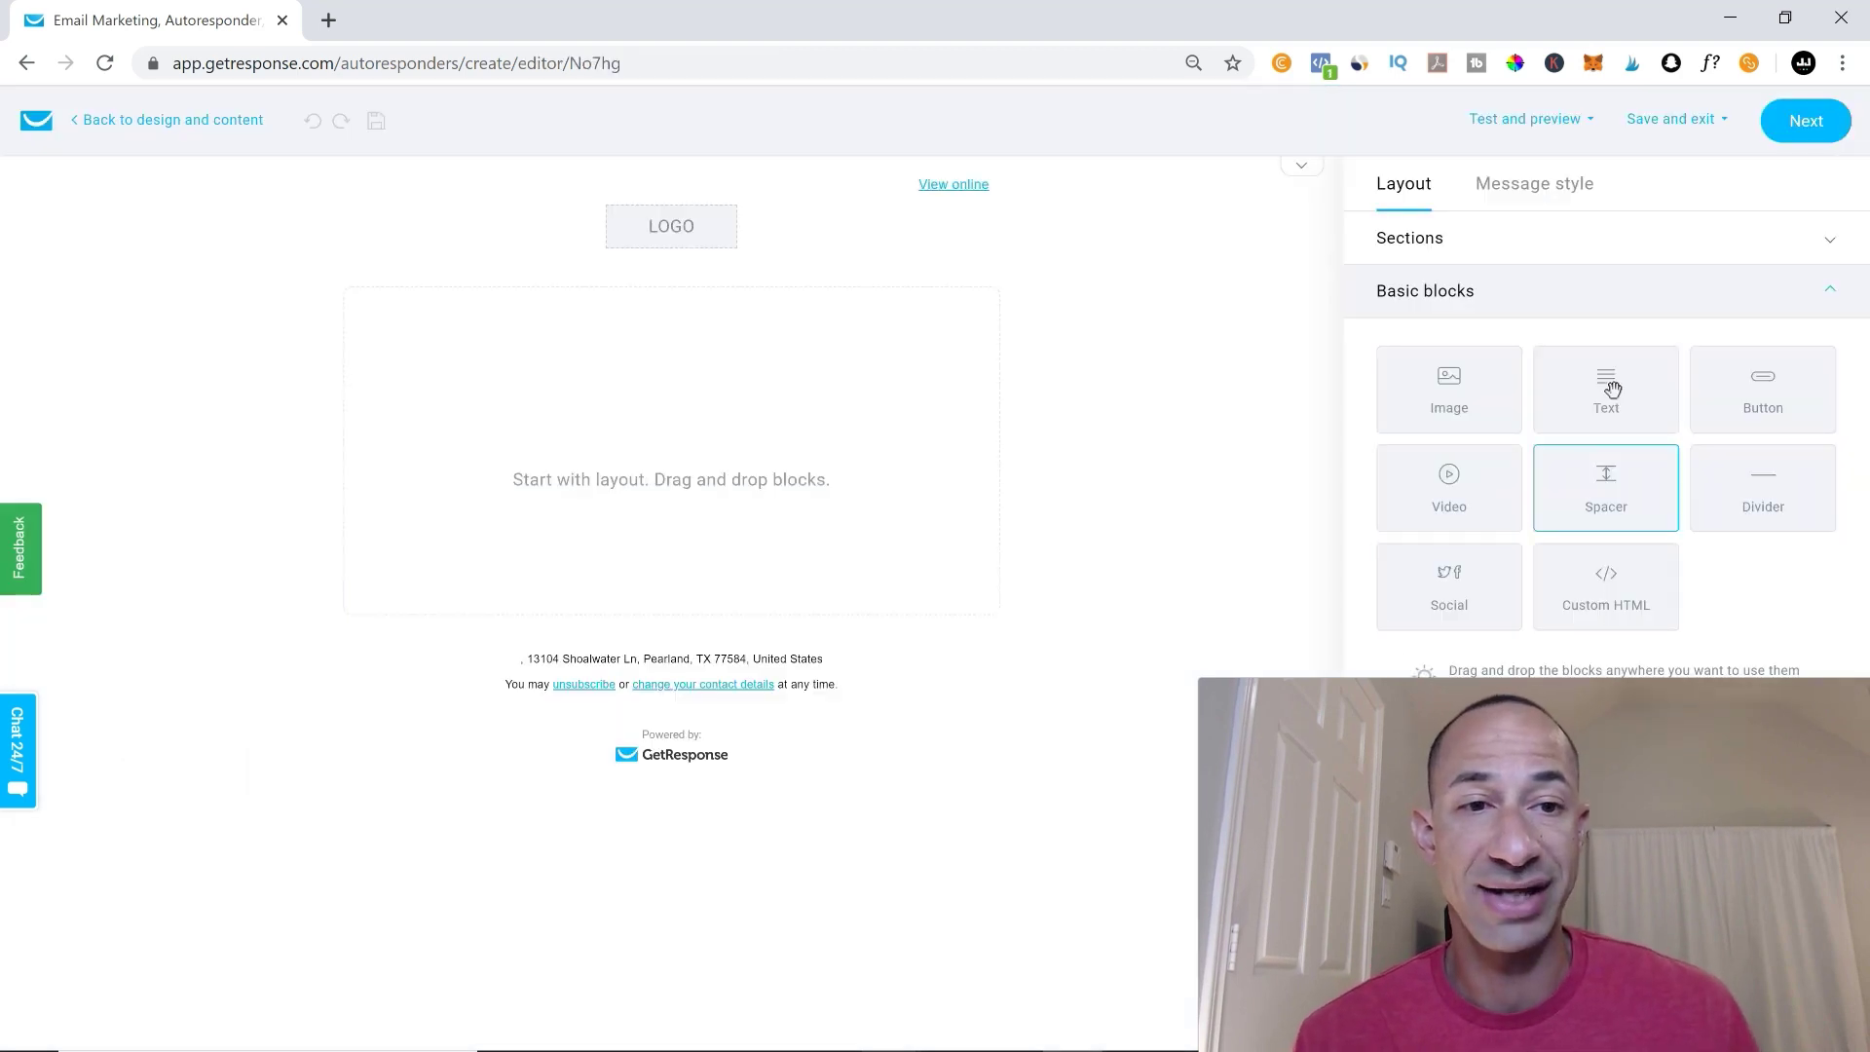
left_click_drag(1606, 390, 768, 471)
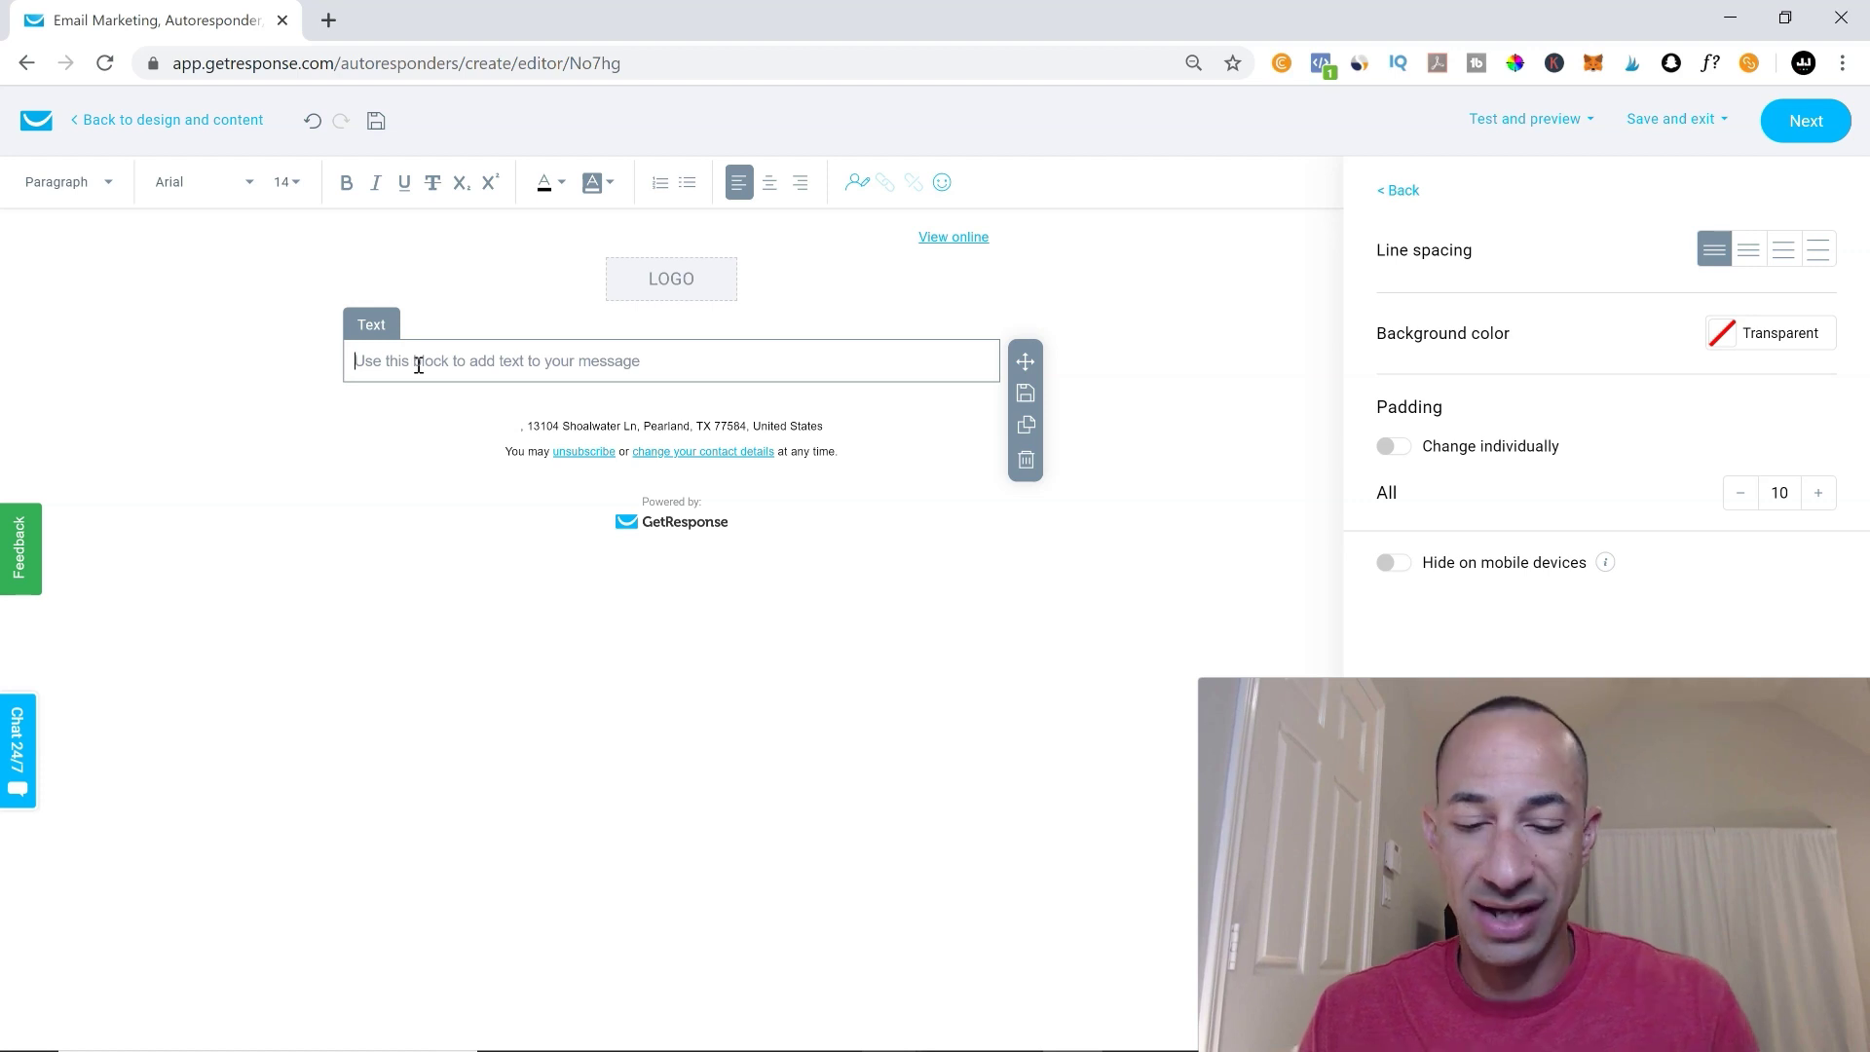
Step: Type 'Hey' at the start of the text block
type("Hey {")
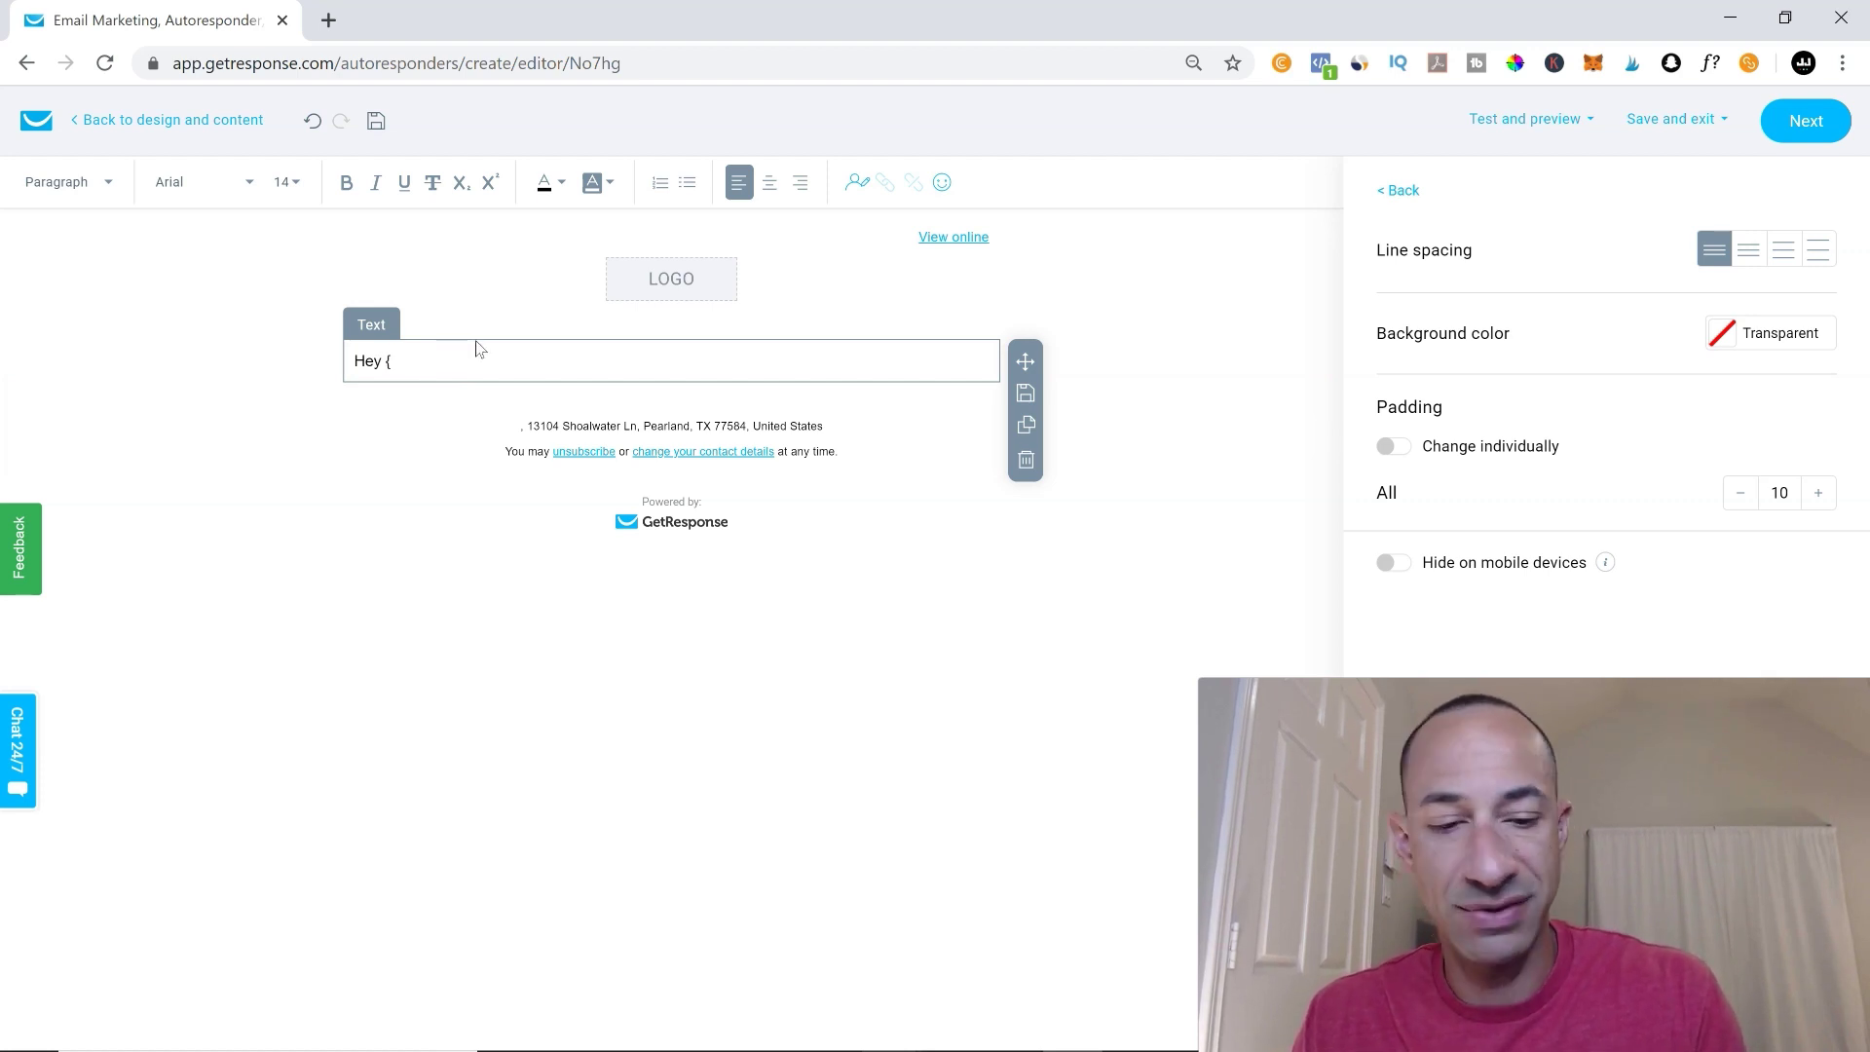
key("BackSpace")
Step: Complete the greeting as 'Hey [[firstname]],' using the firstname merge field
type("[[")
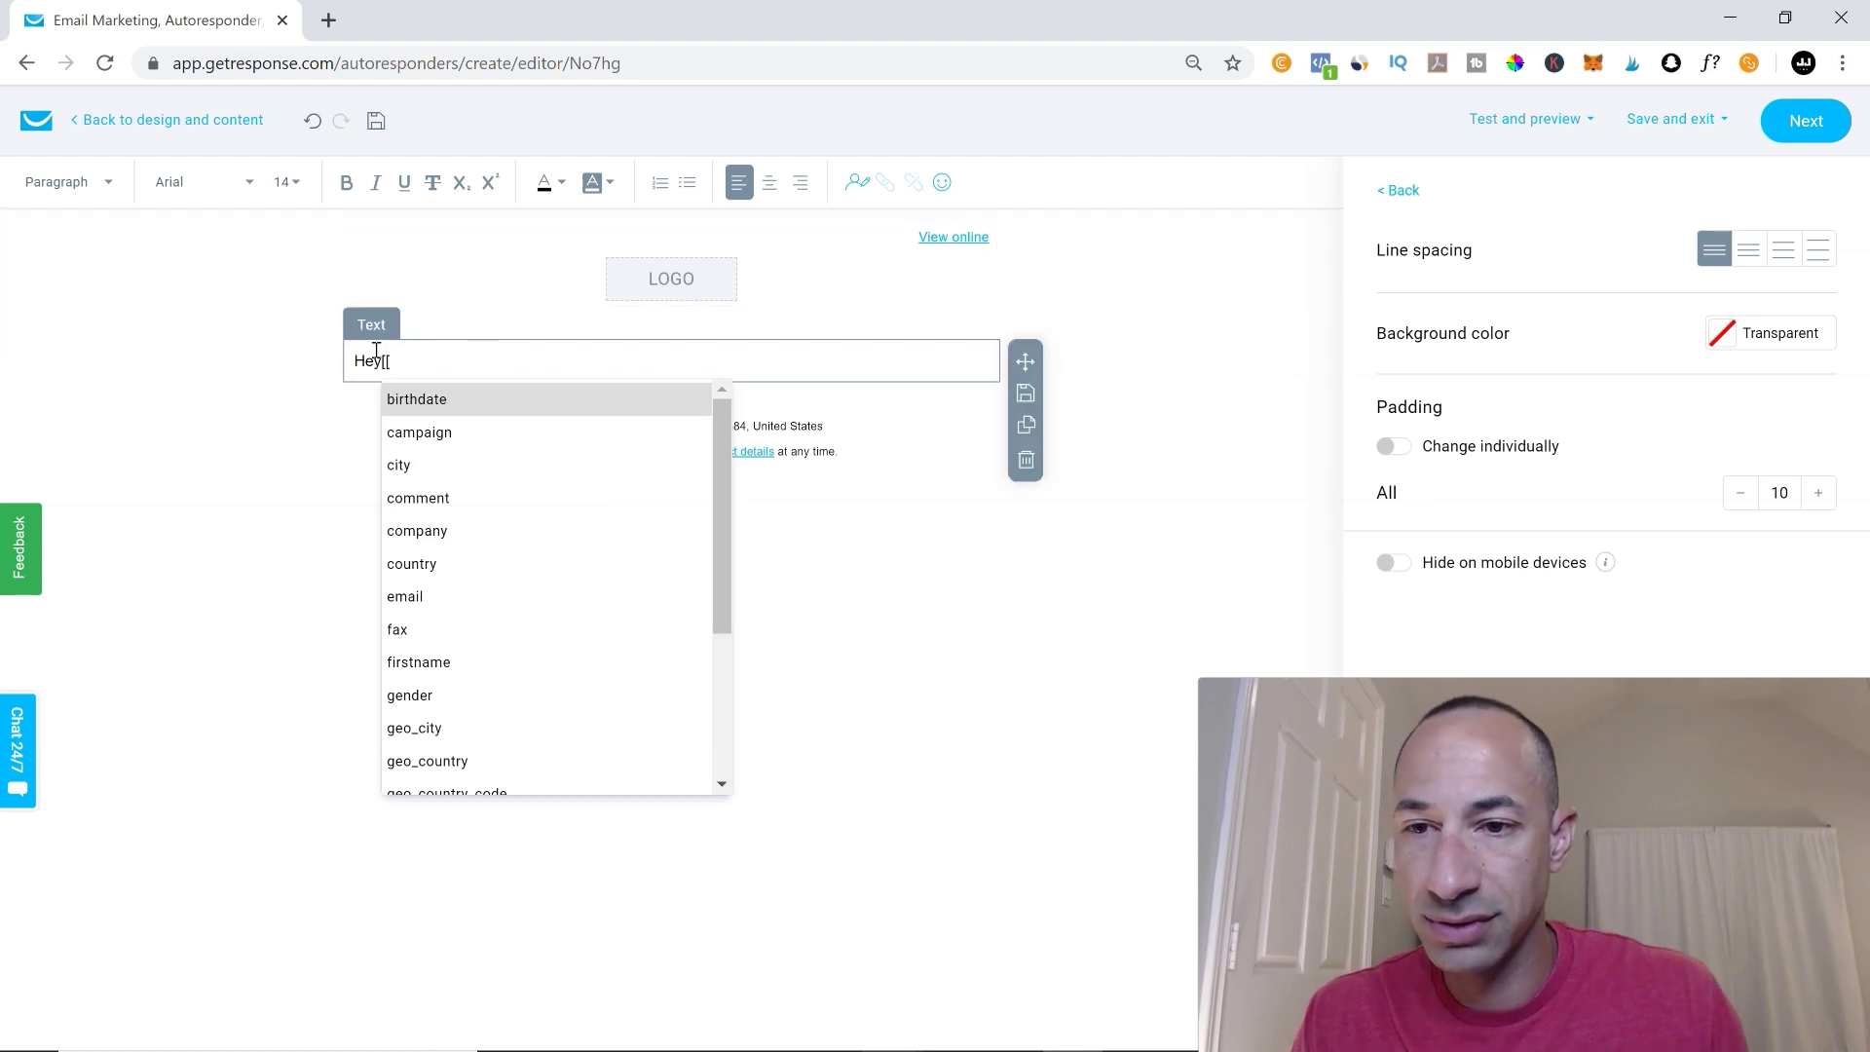
key("BackSpace")
type("[")
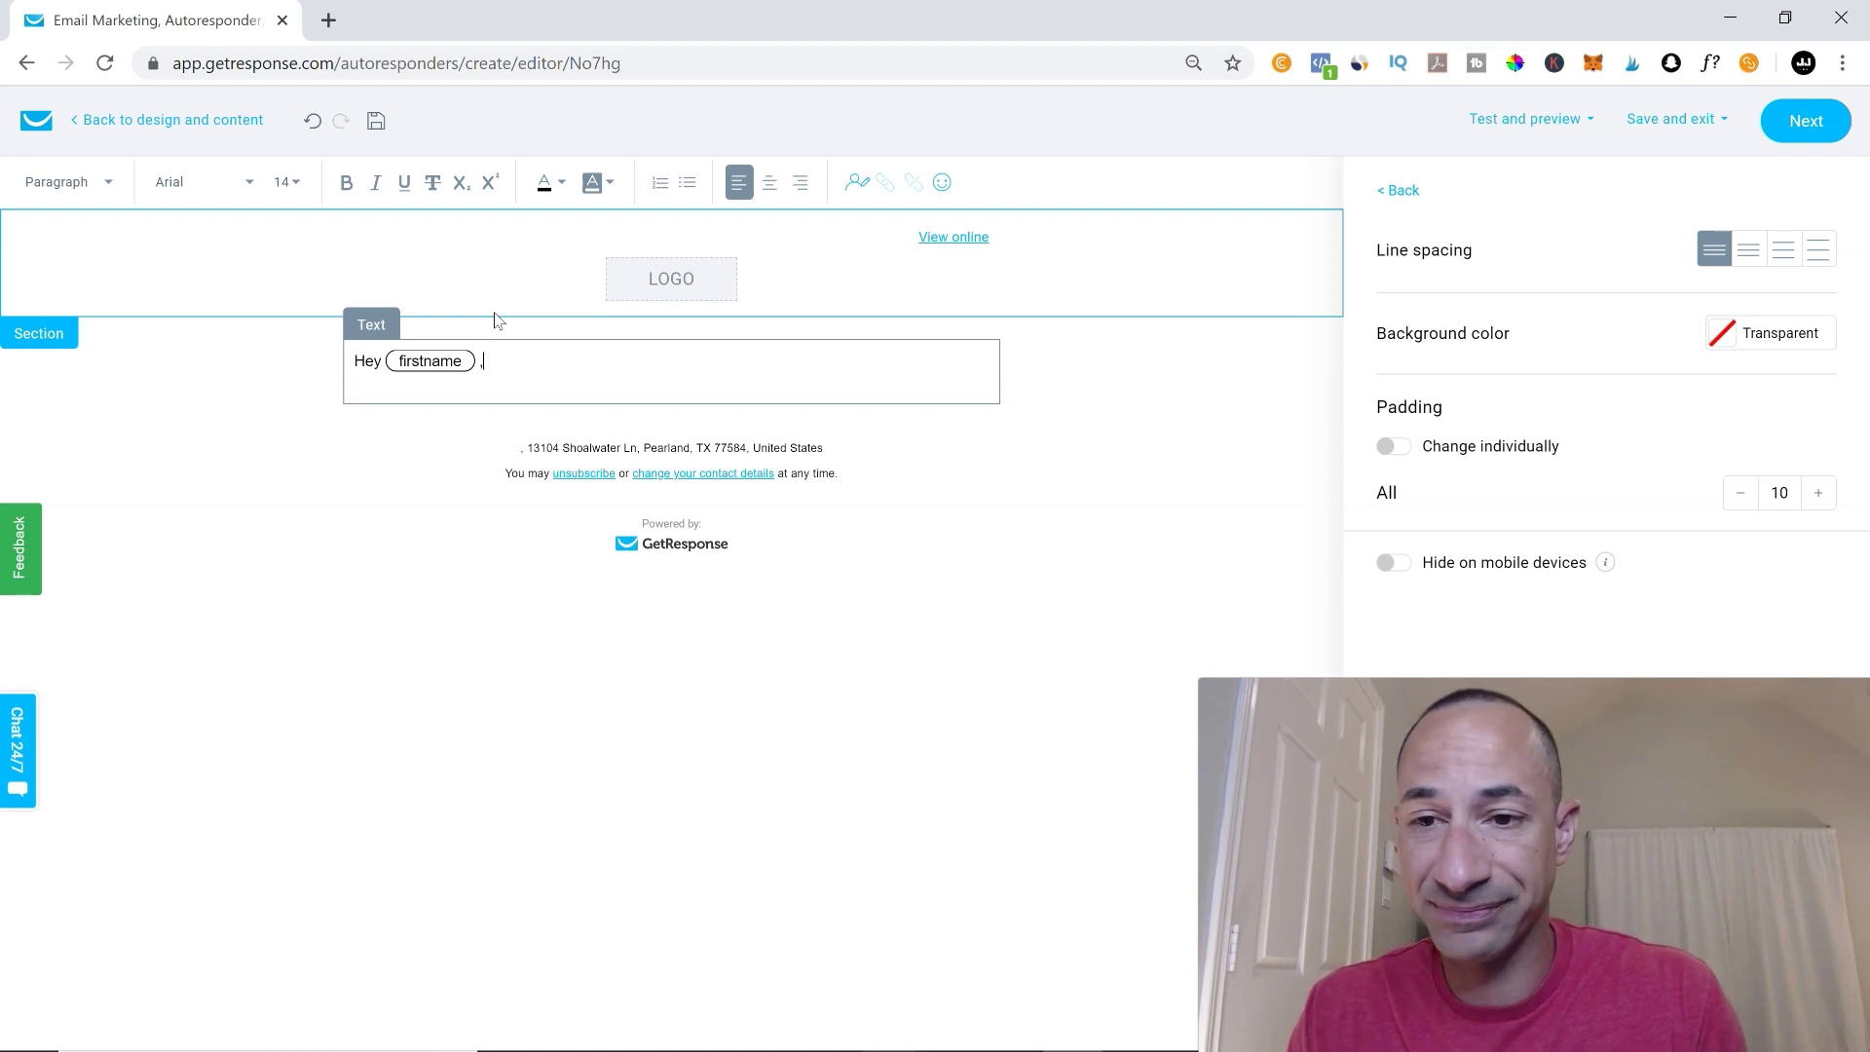
type(",")
key("Return")
key("Return")
Step: Add the line 'Thank you for signing up to my email newsletter.' below it
type("Tha")
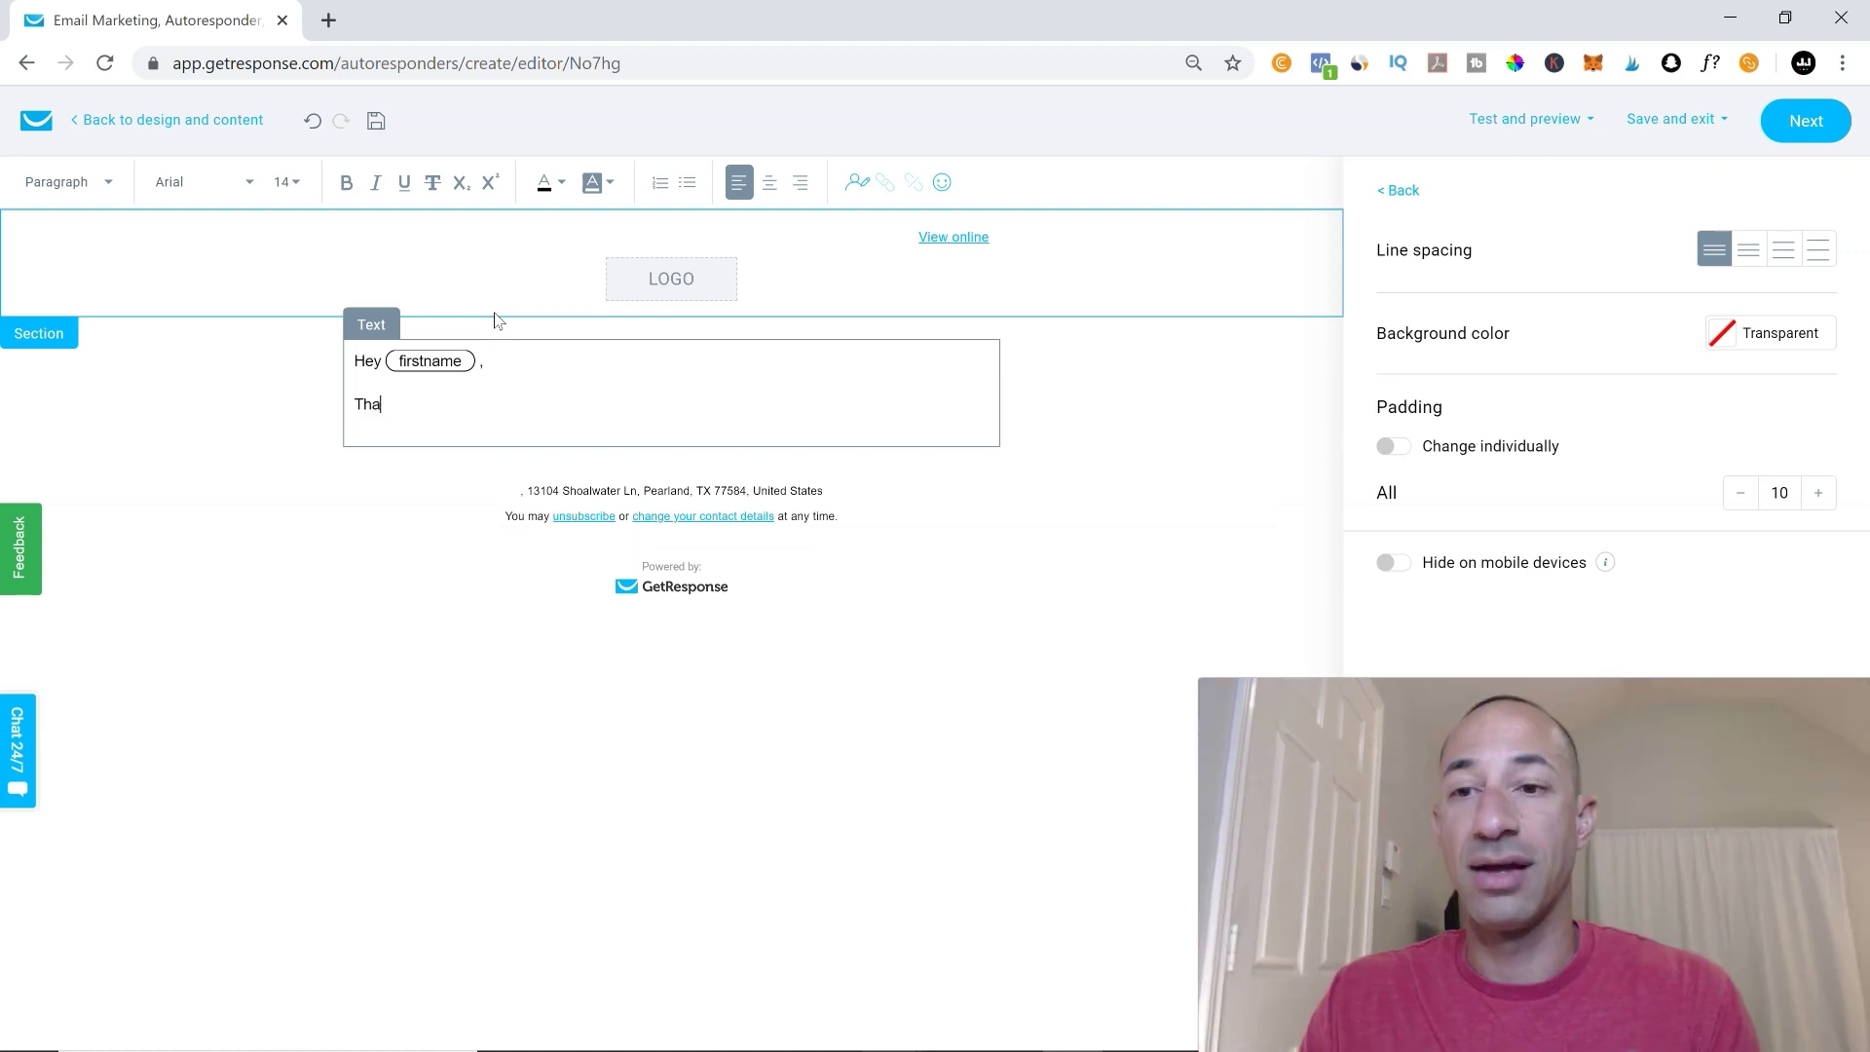
type("nk you")
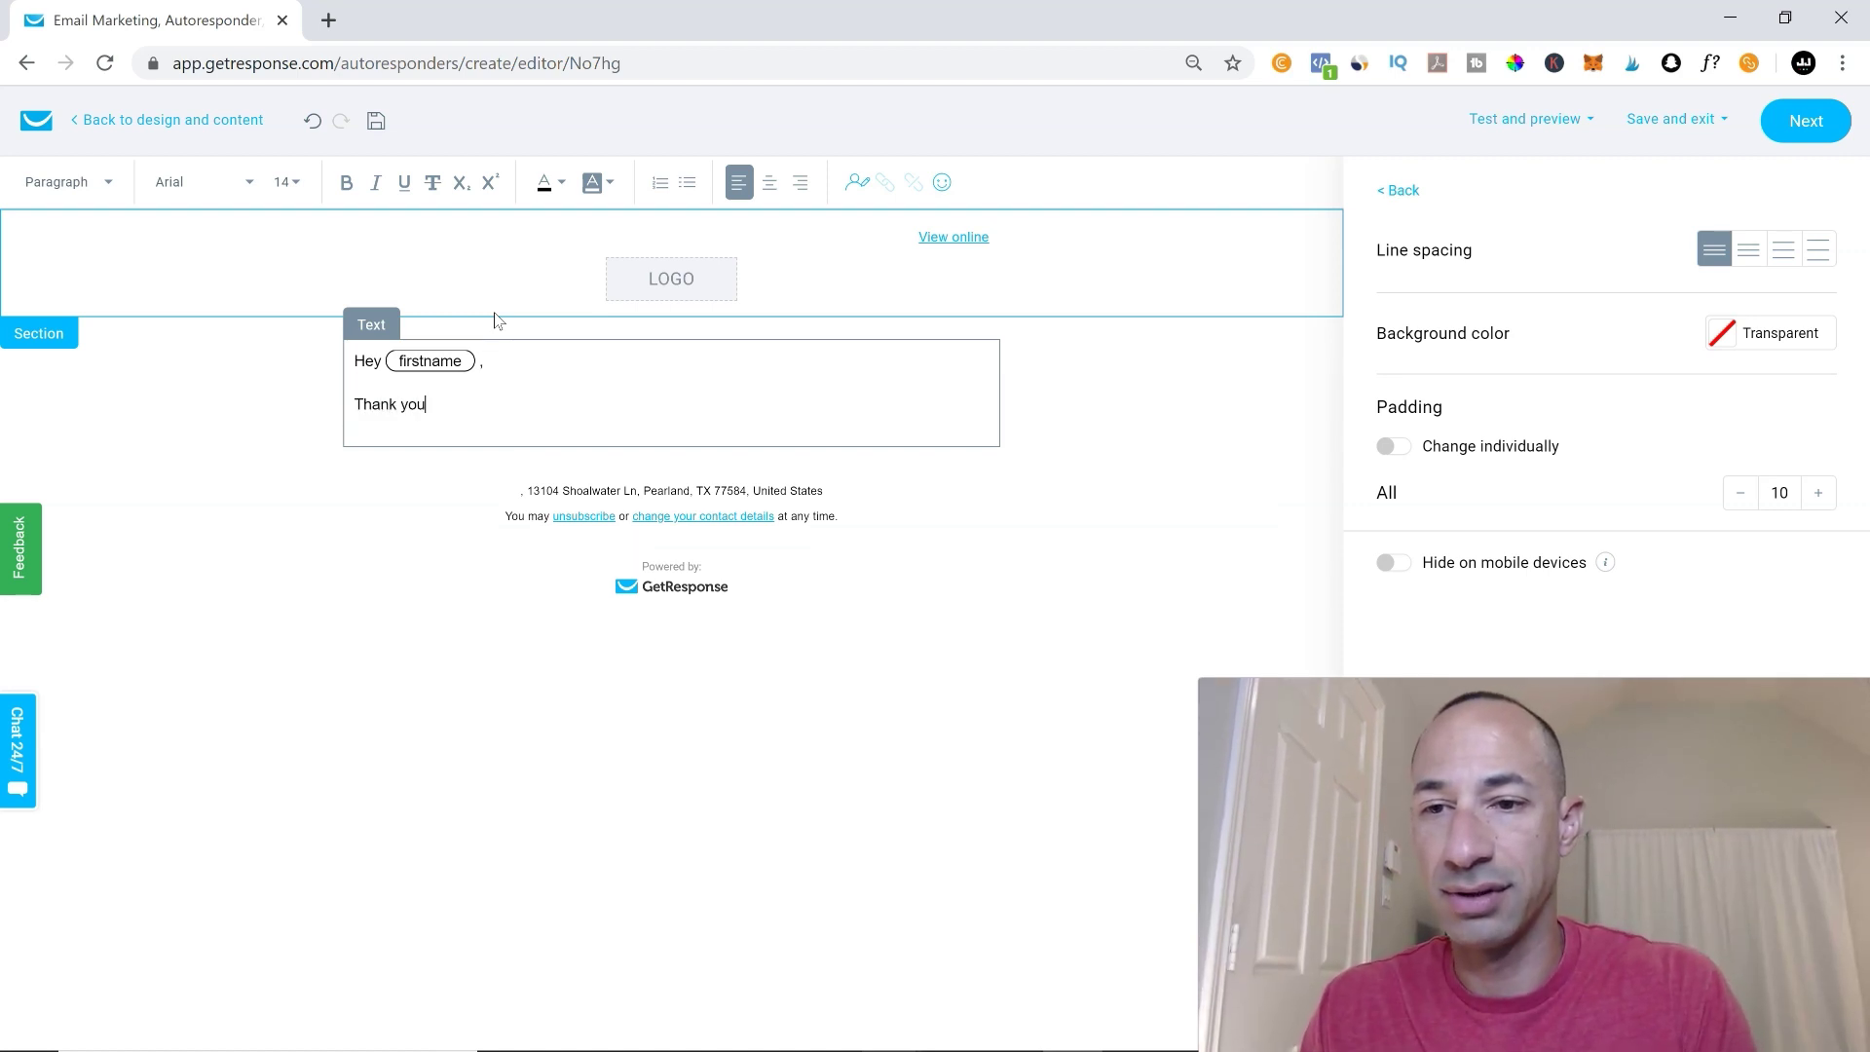
type(" for signing up to my")
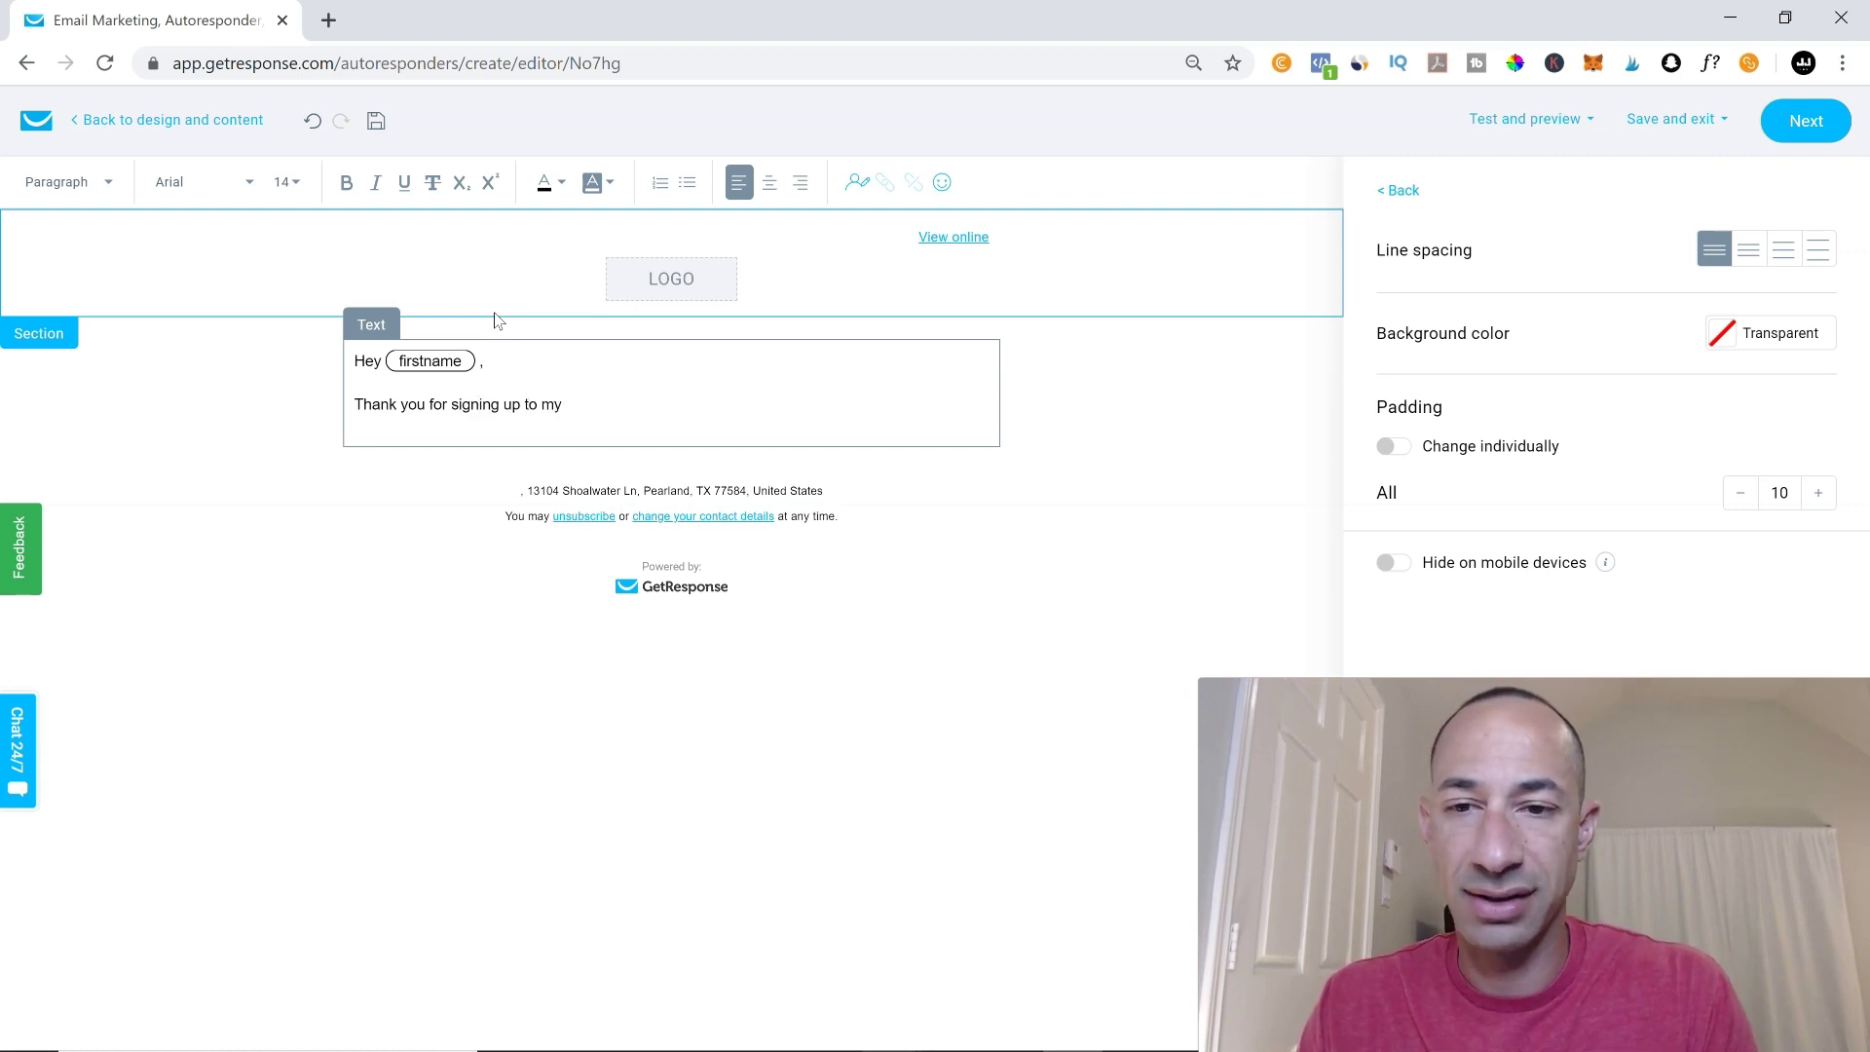
type(" email list.")
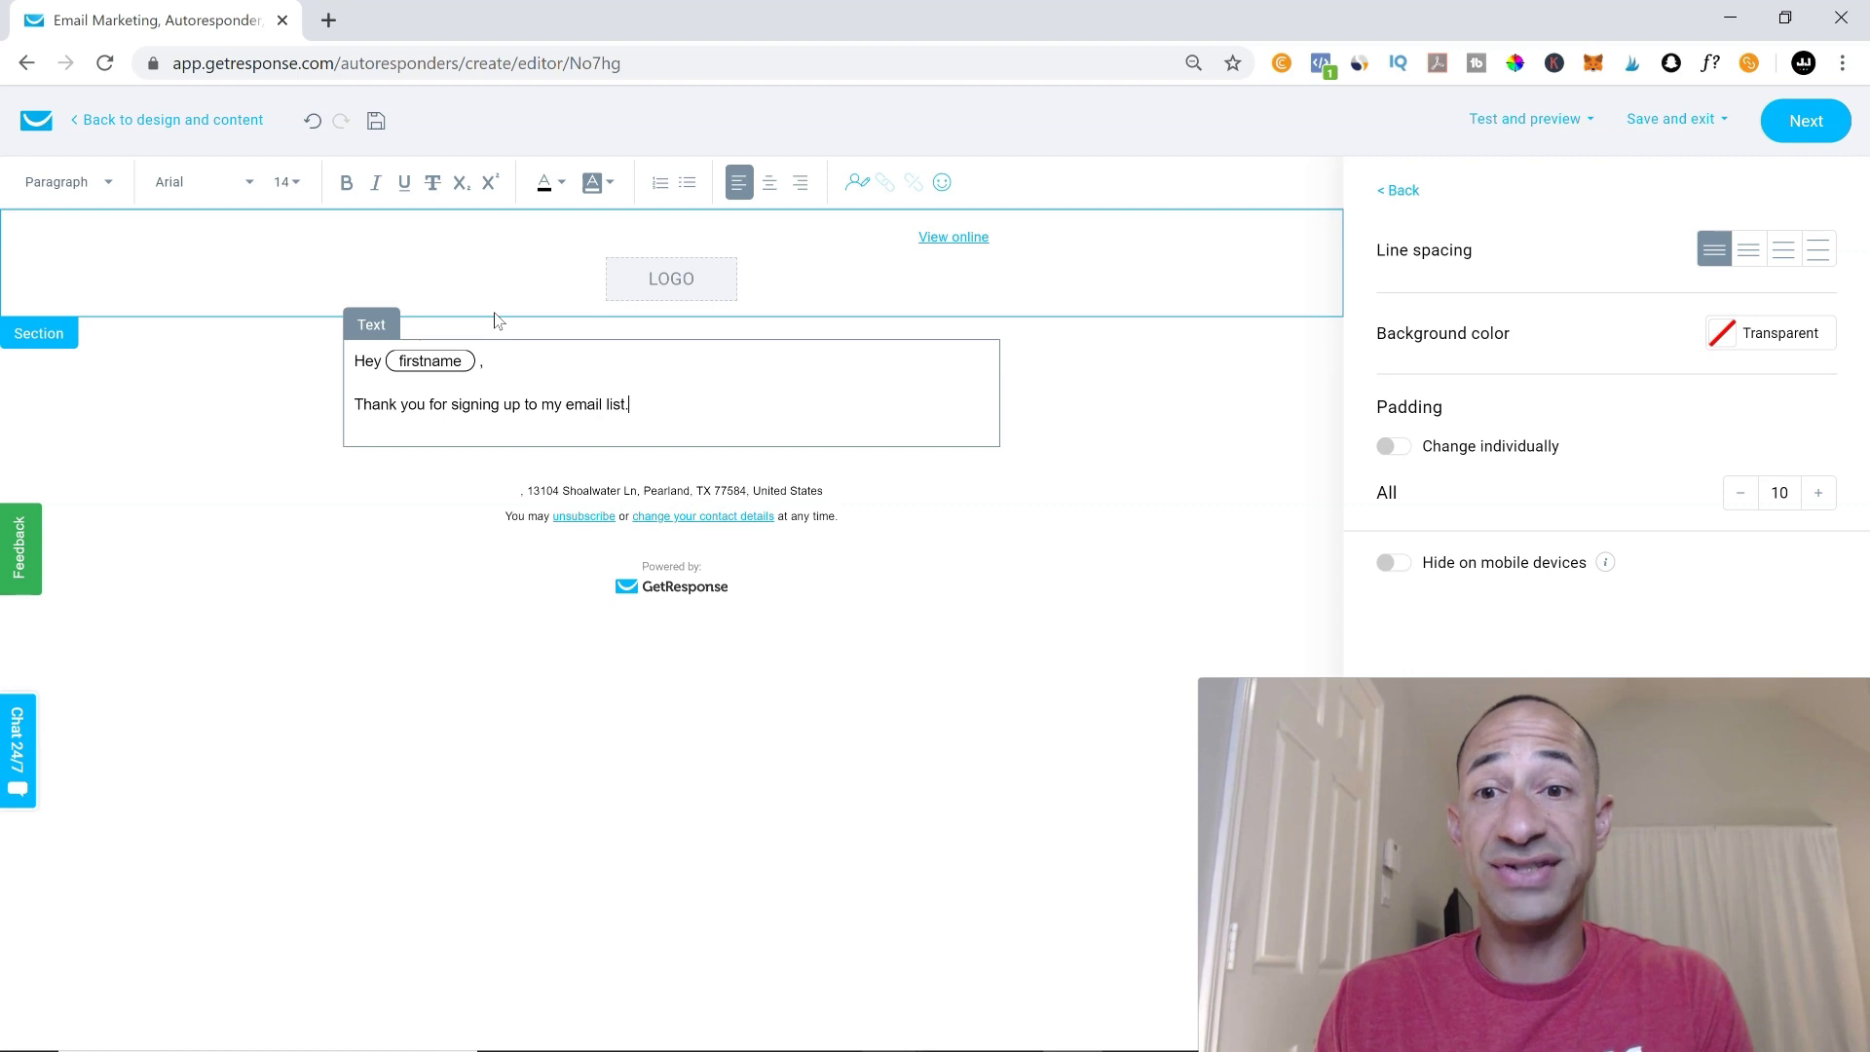
key("BackSpace")
key("BackSpace")
key("BackSpace")
key("BackSpace")
key("BackSpace")
type("news")
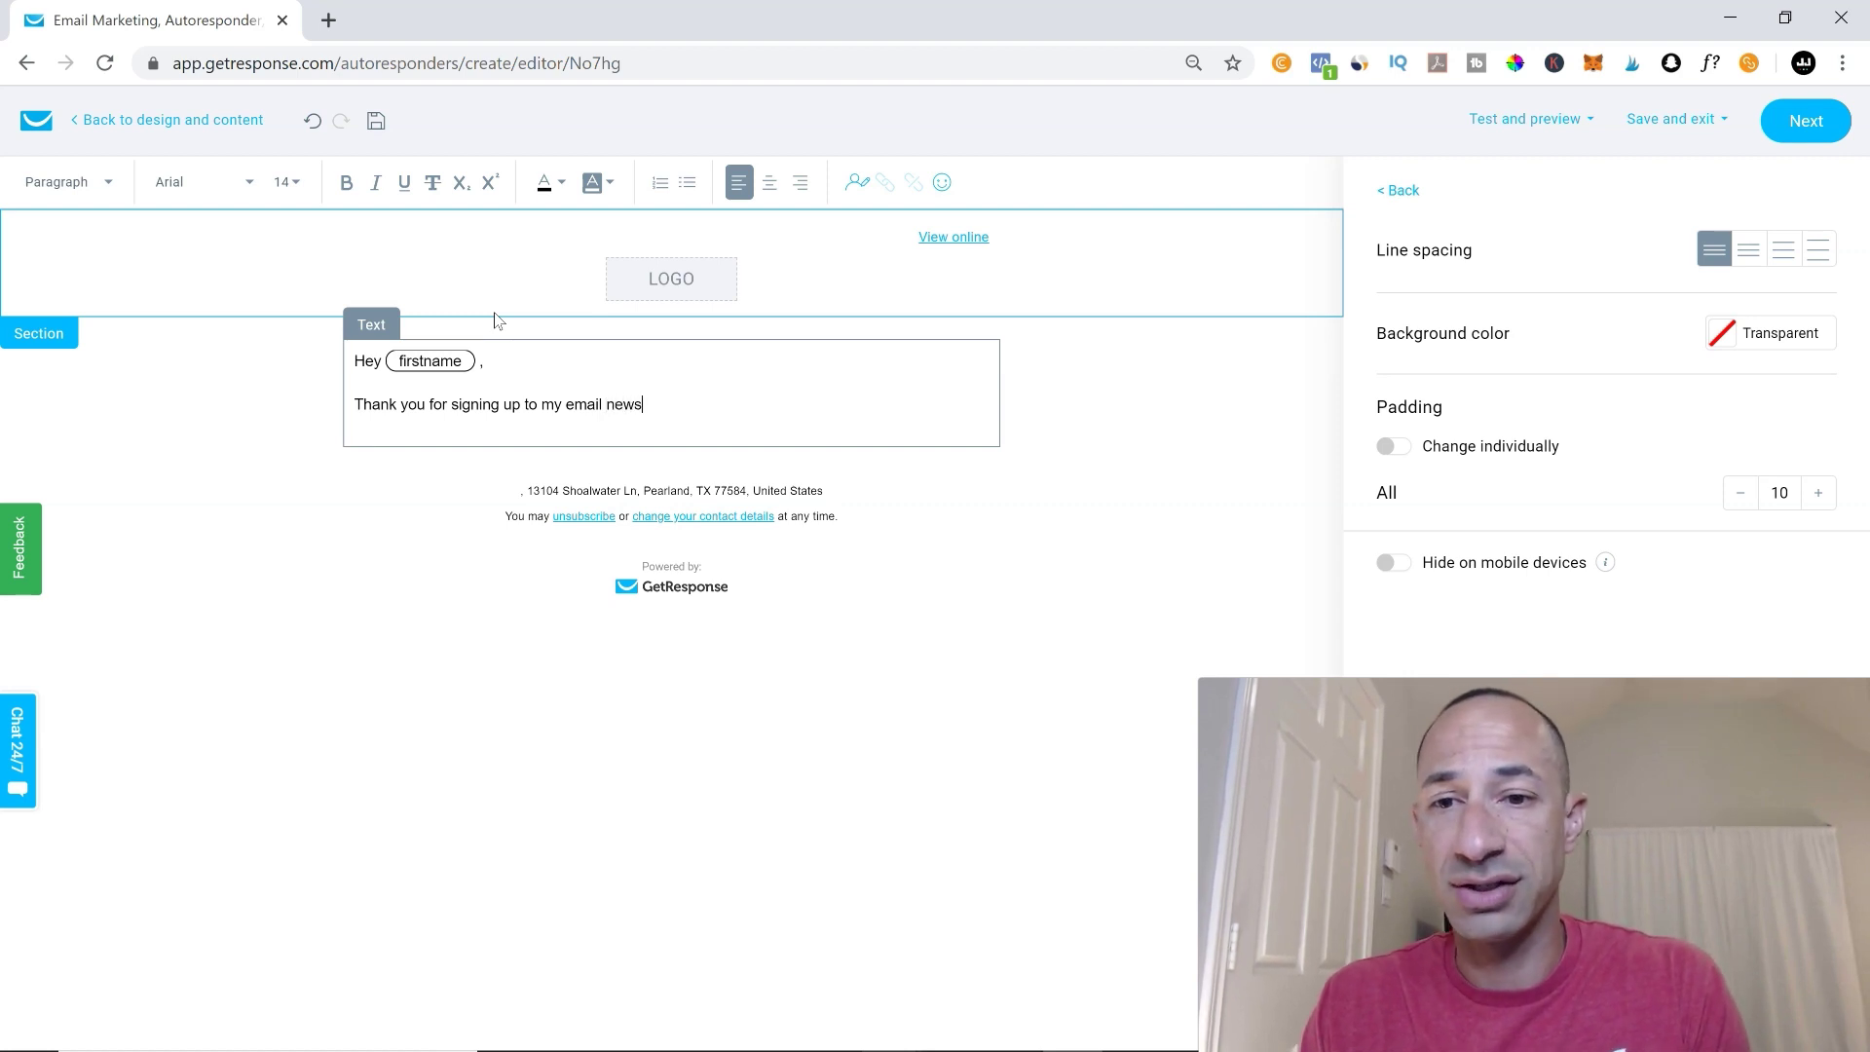
type("letter")
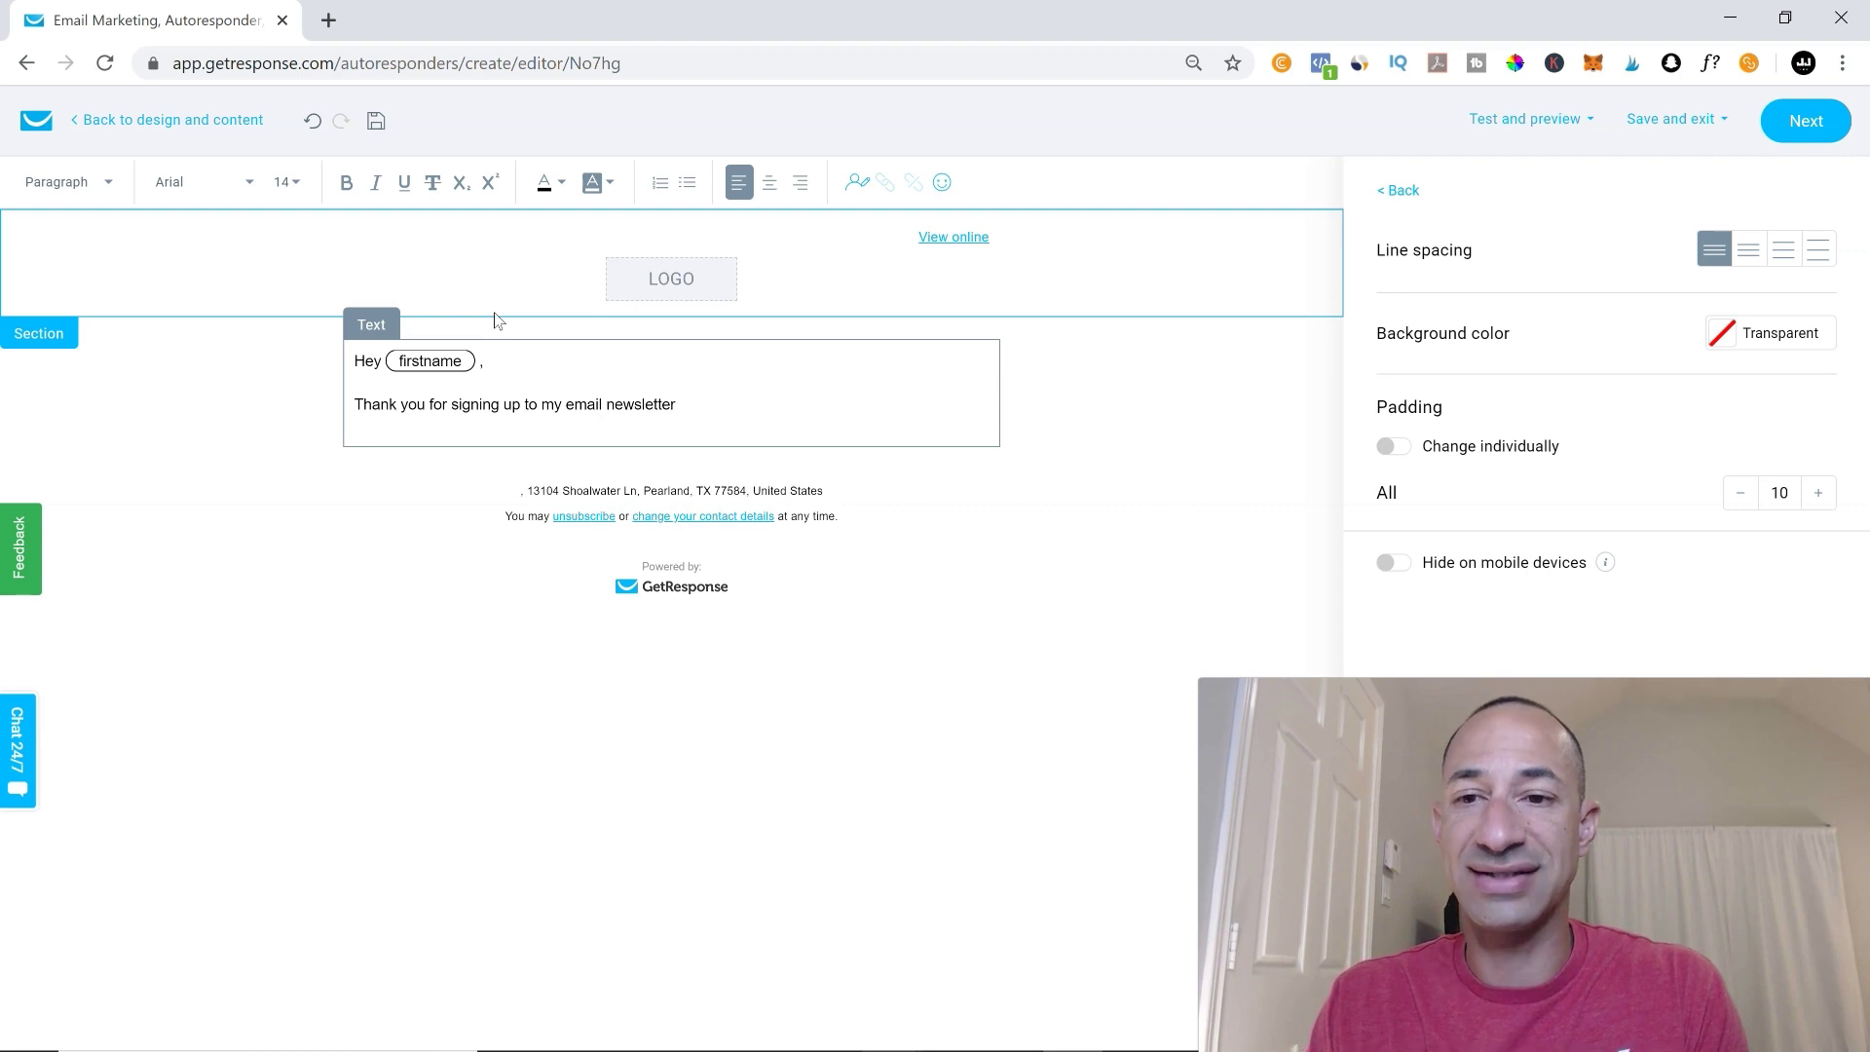
key("Return")
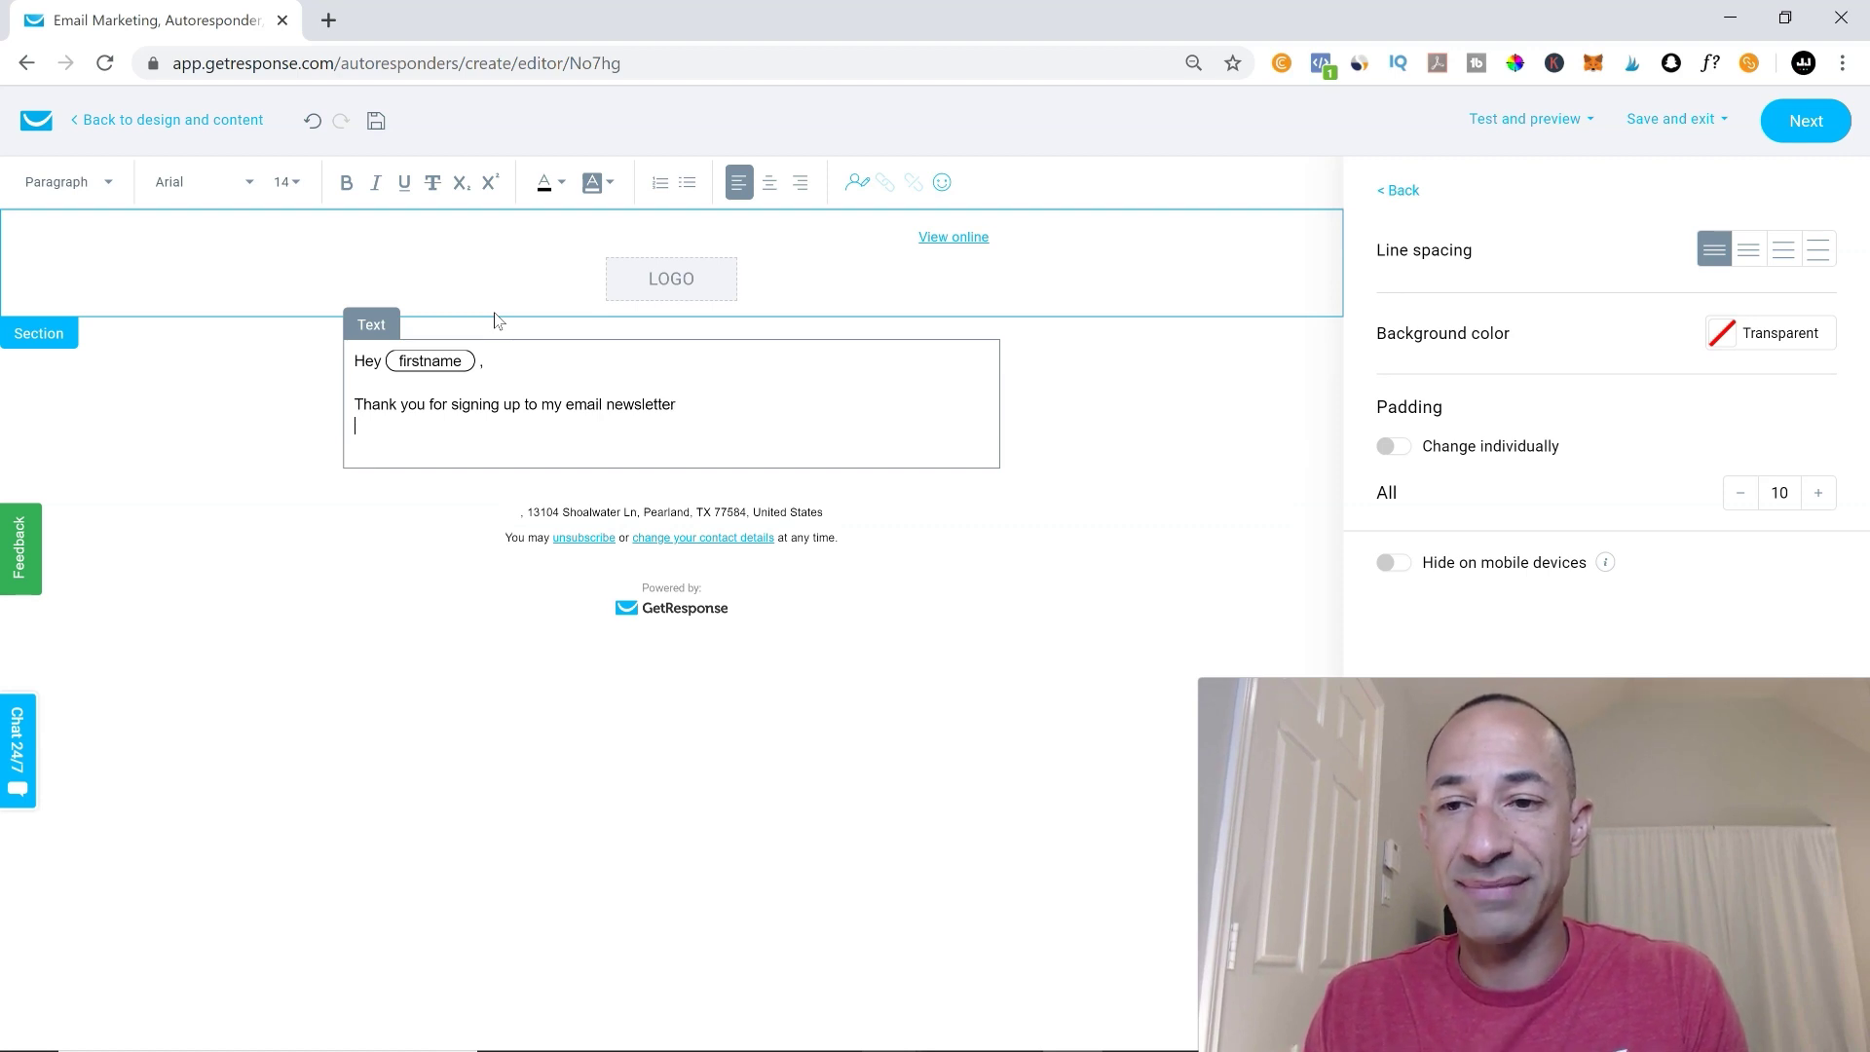
key("BackSpace")
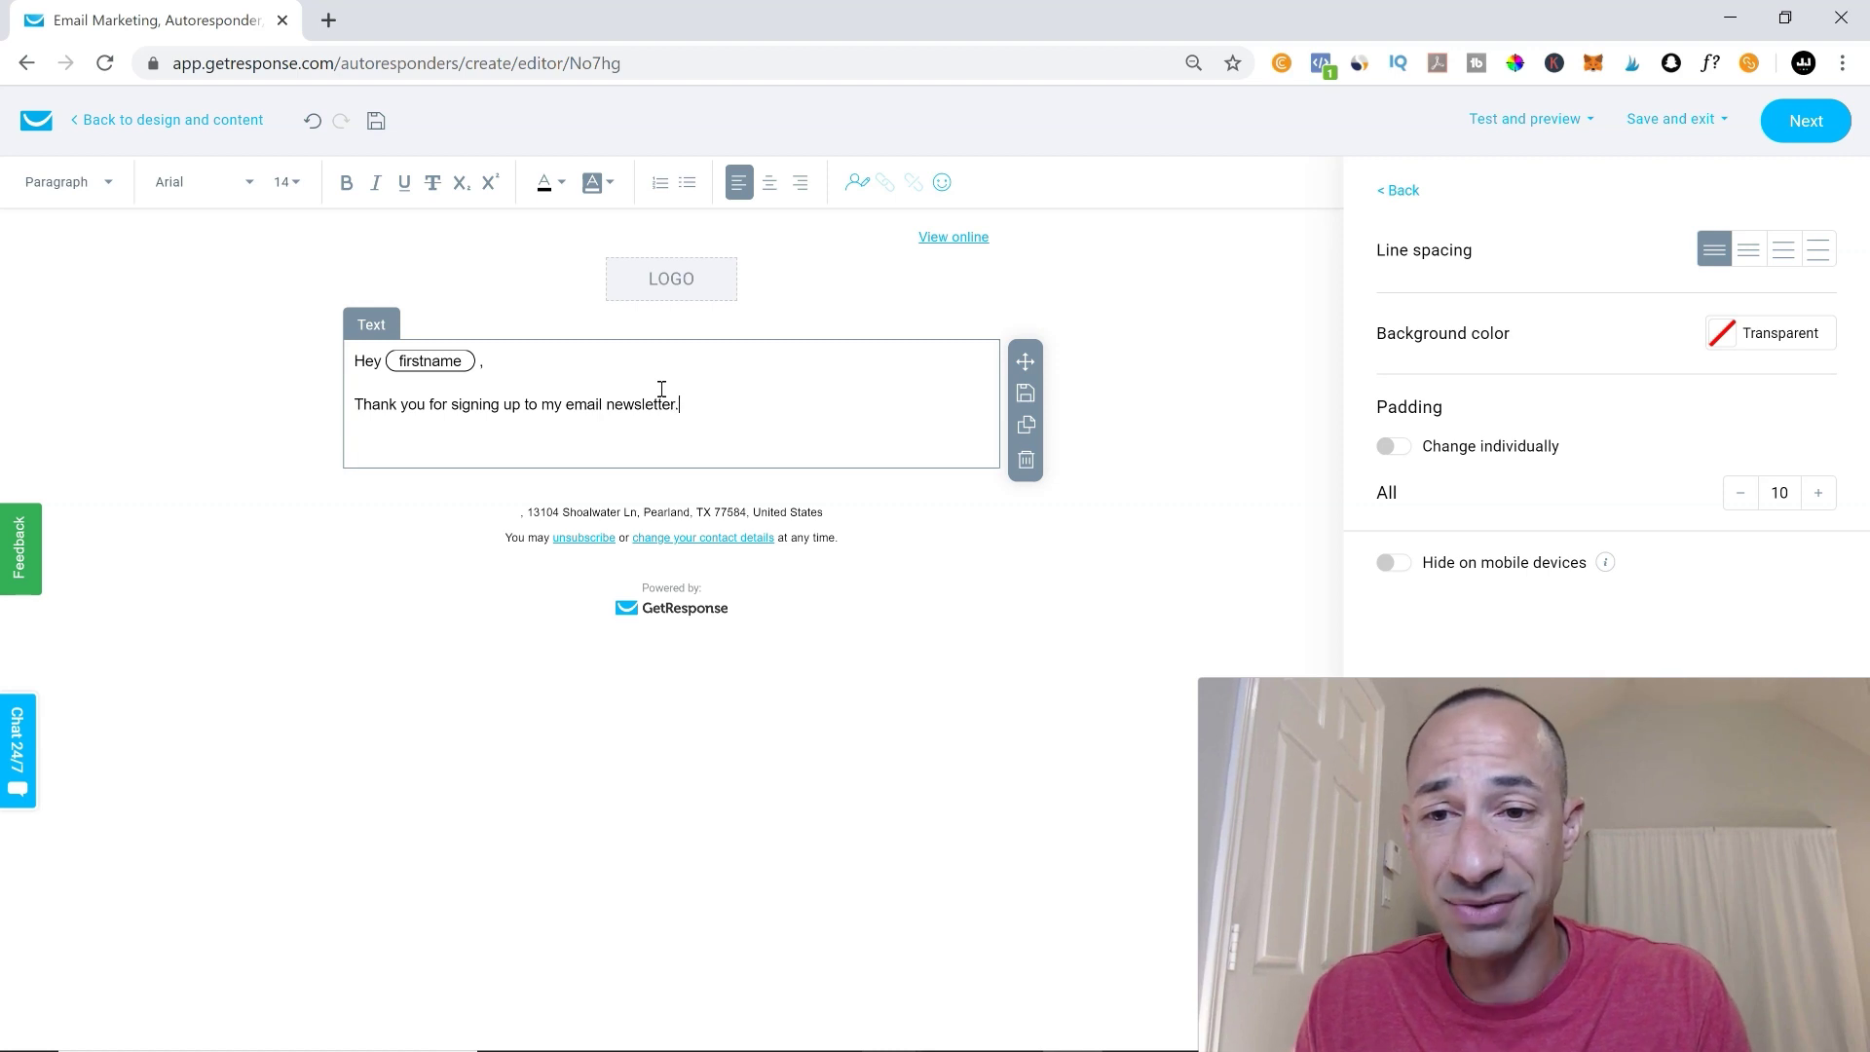
key("Return")
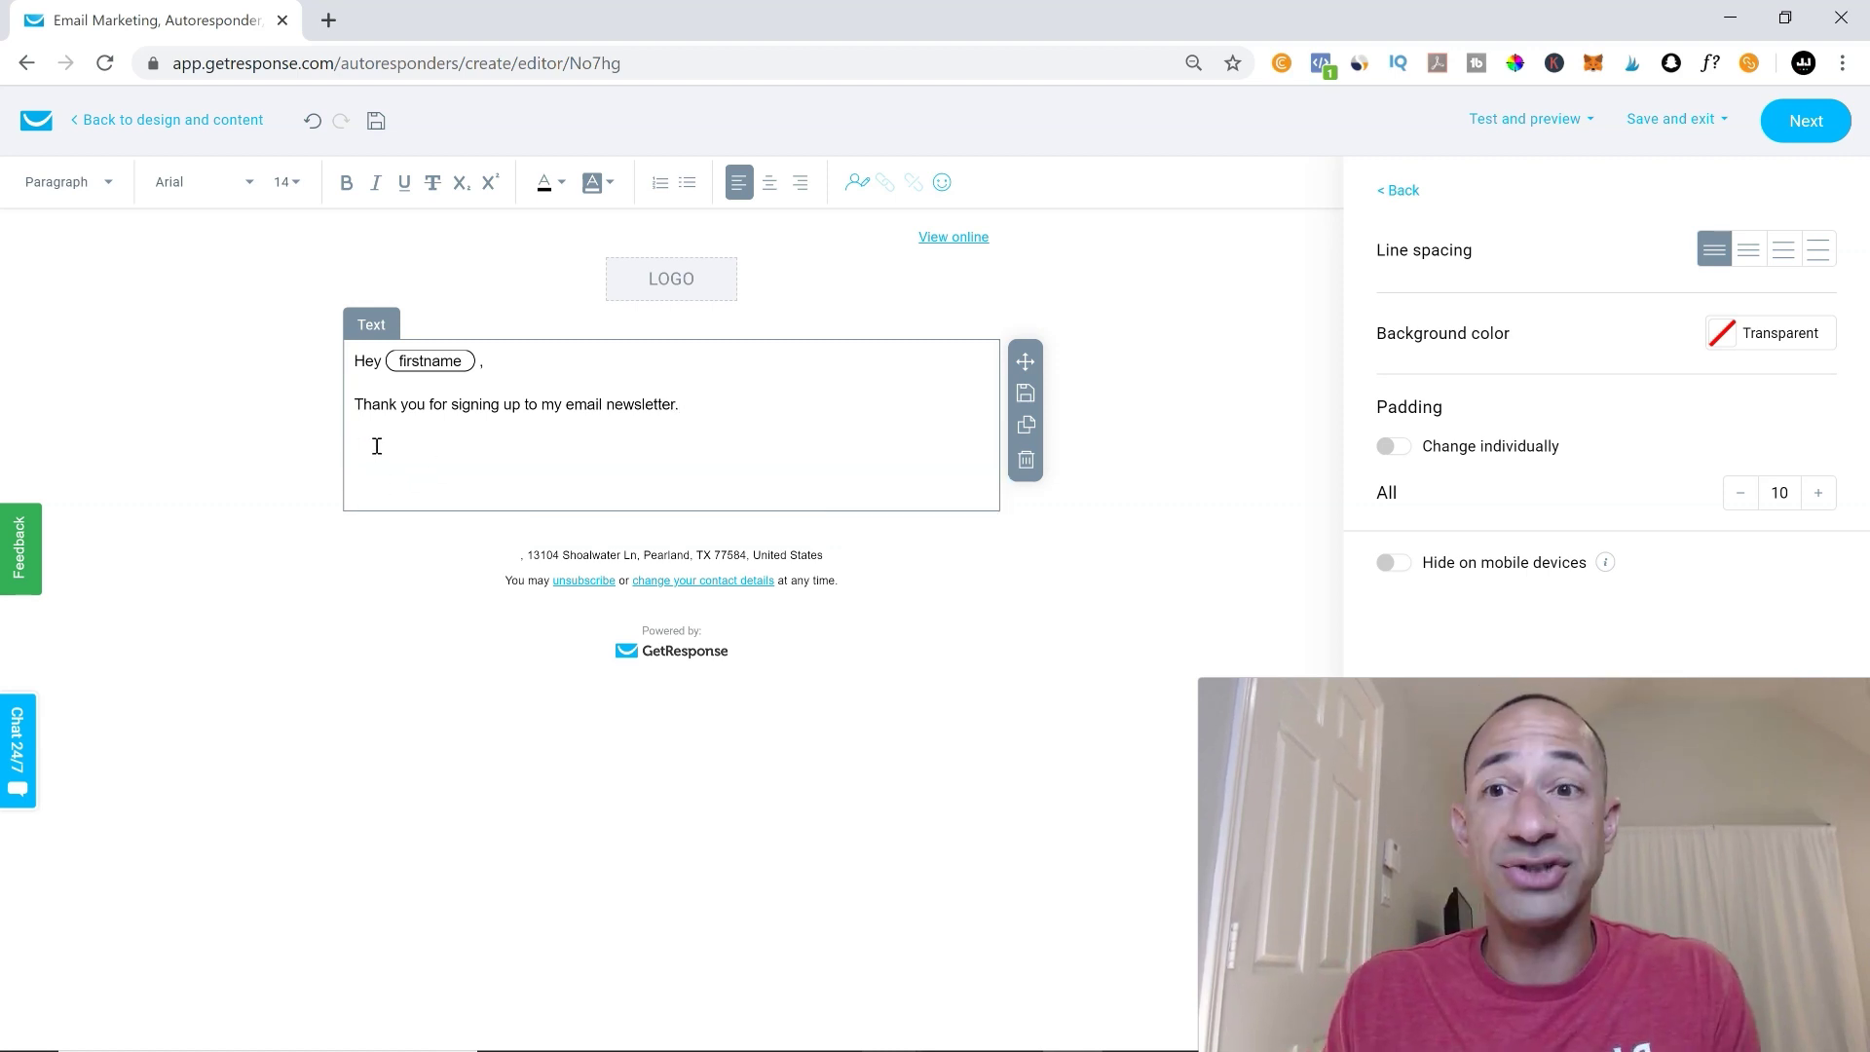
Step: Type the line '> Click here to get your free eBook' and select it
type("> Cli")
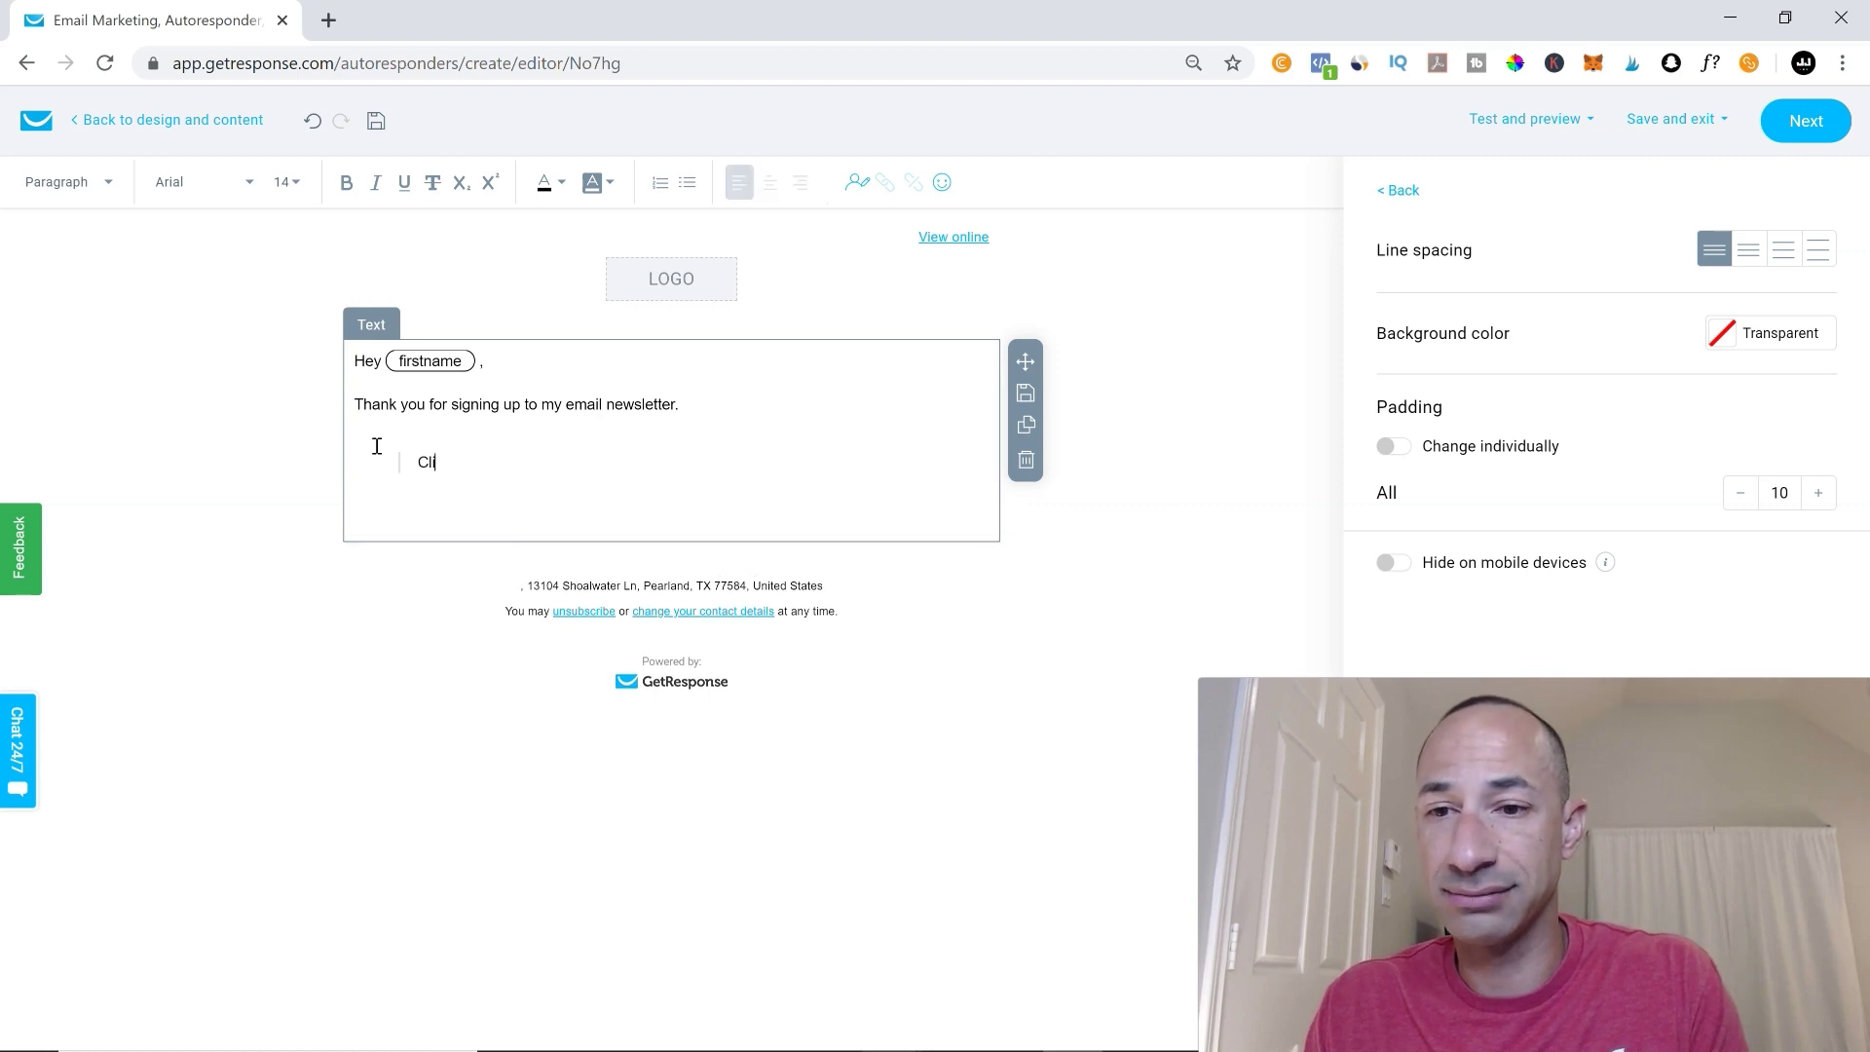
type("ck here to ")
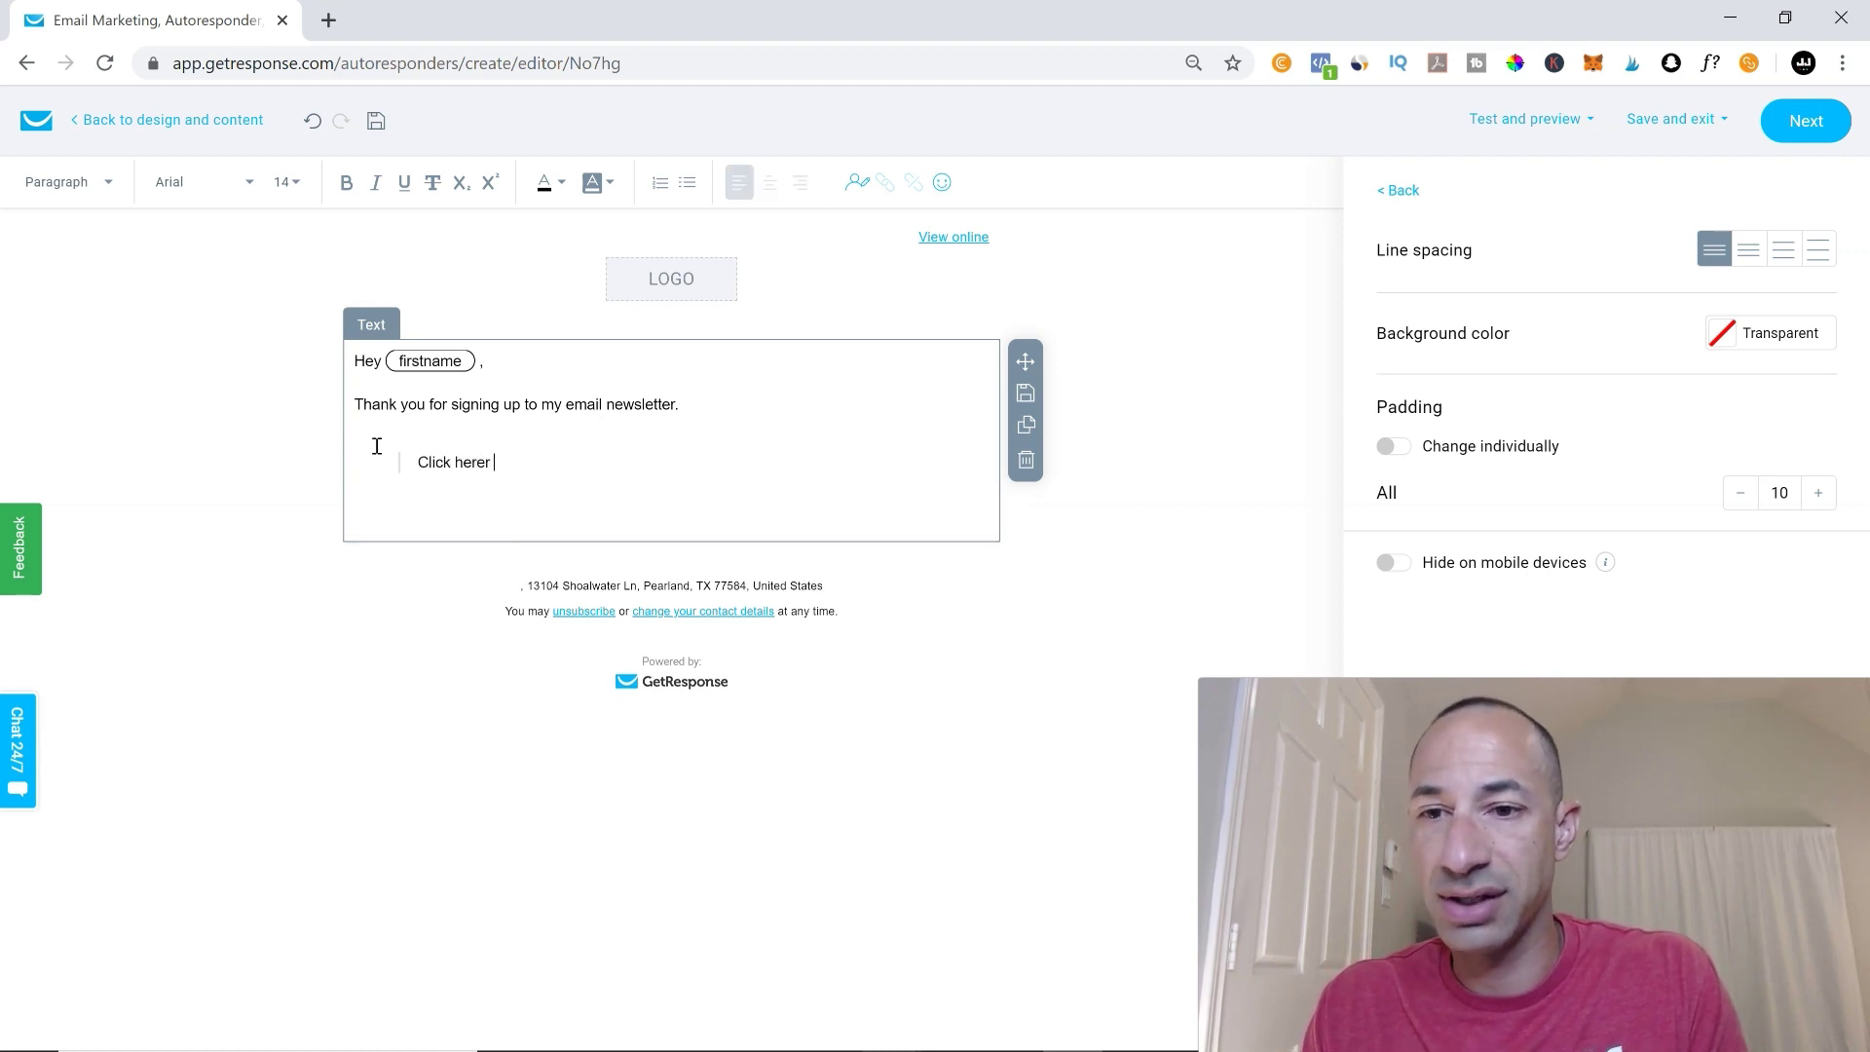
type("get your f")
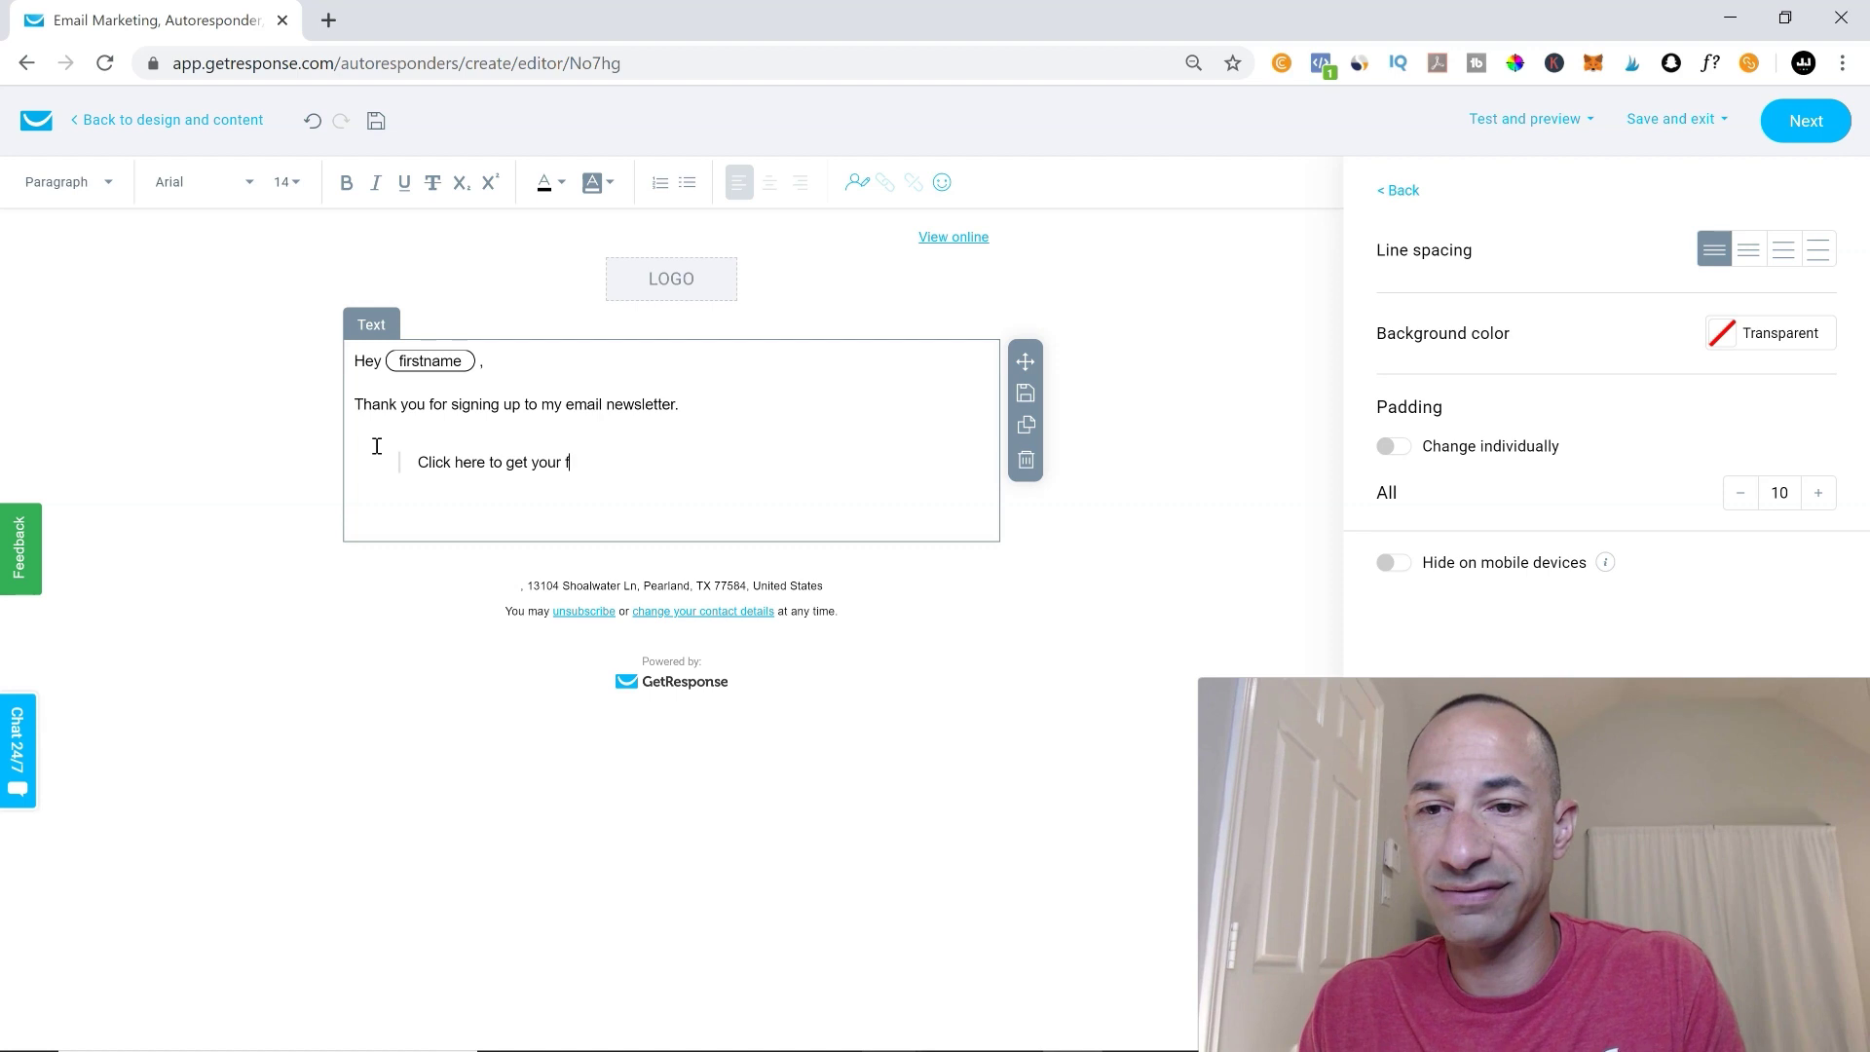
type("ree eBook")
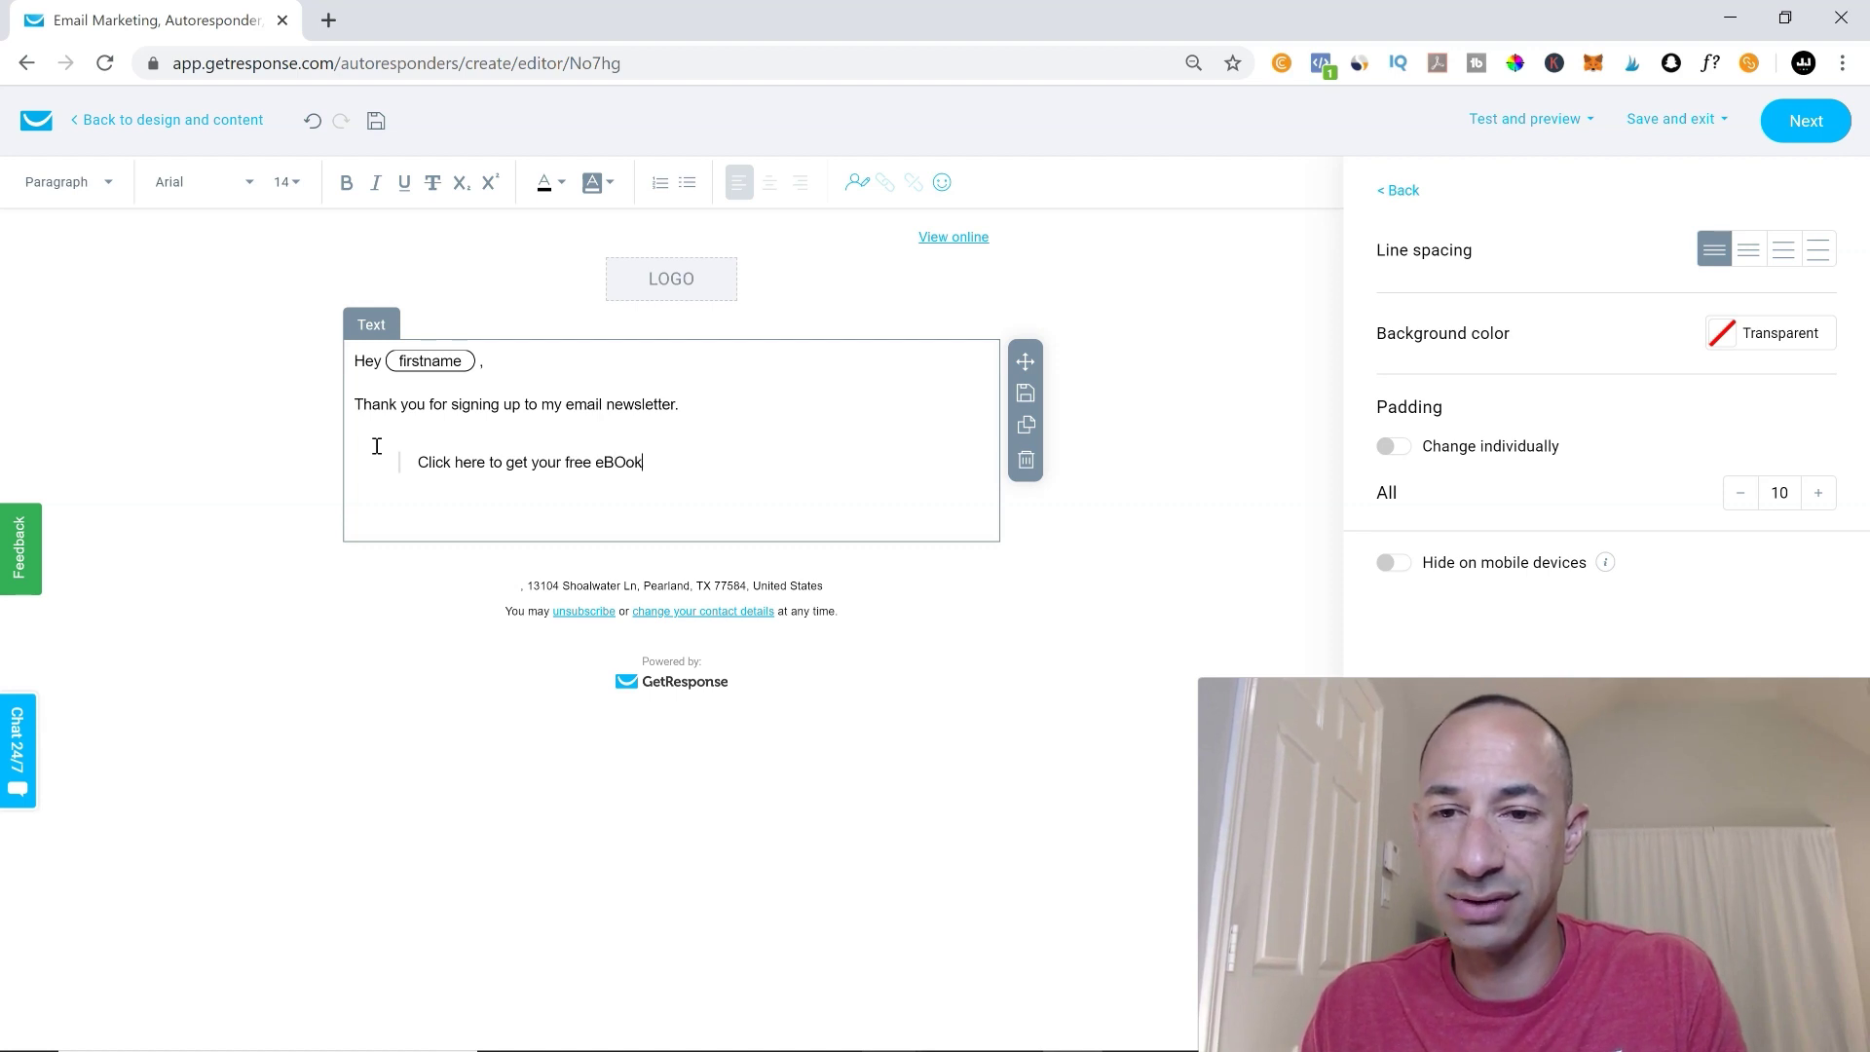
key("BackSpace")
key("BackSpace")
key("BackSpace")
key("BackSpace")
type("Book")
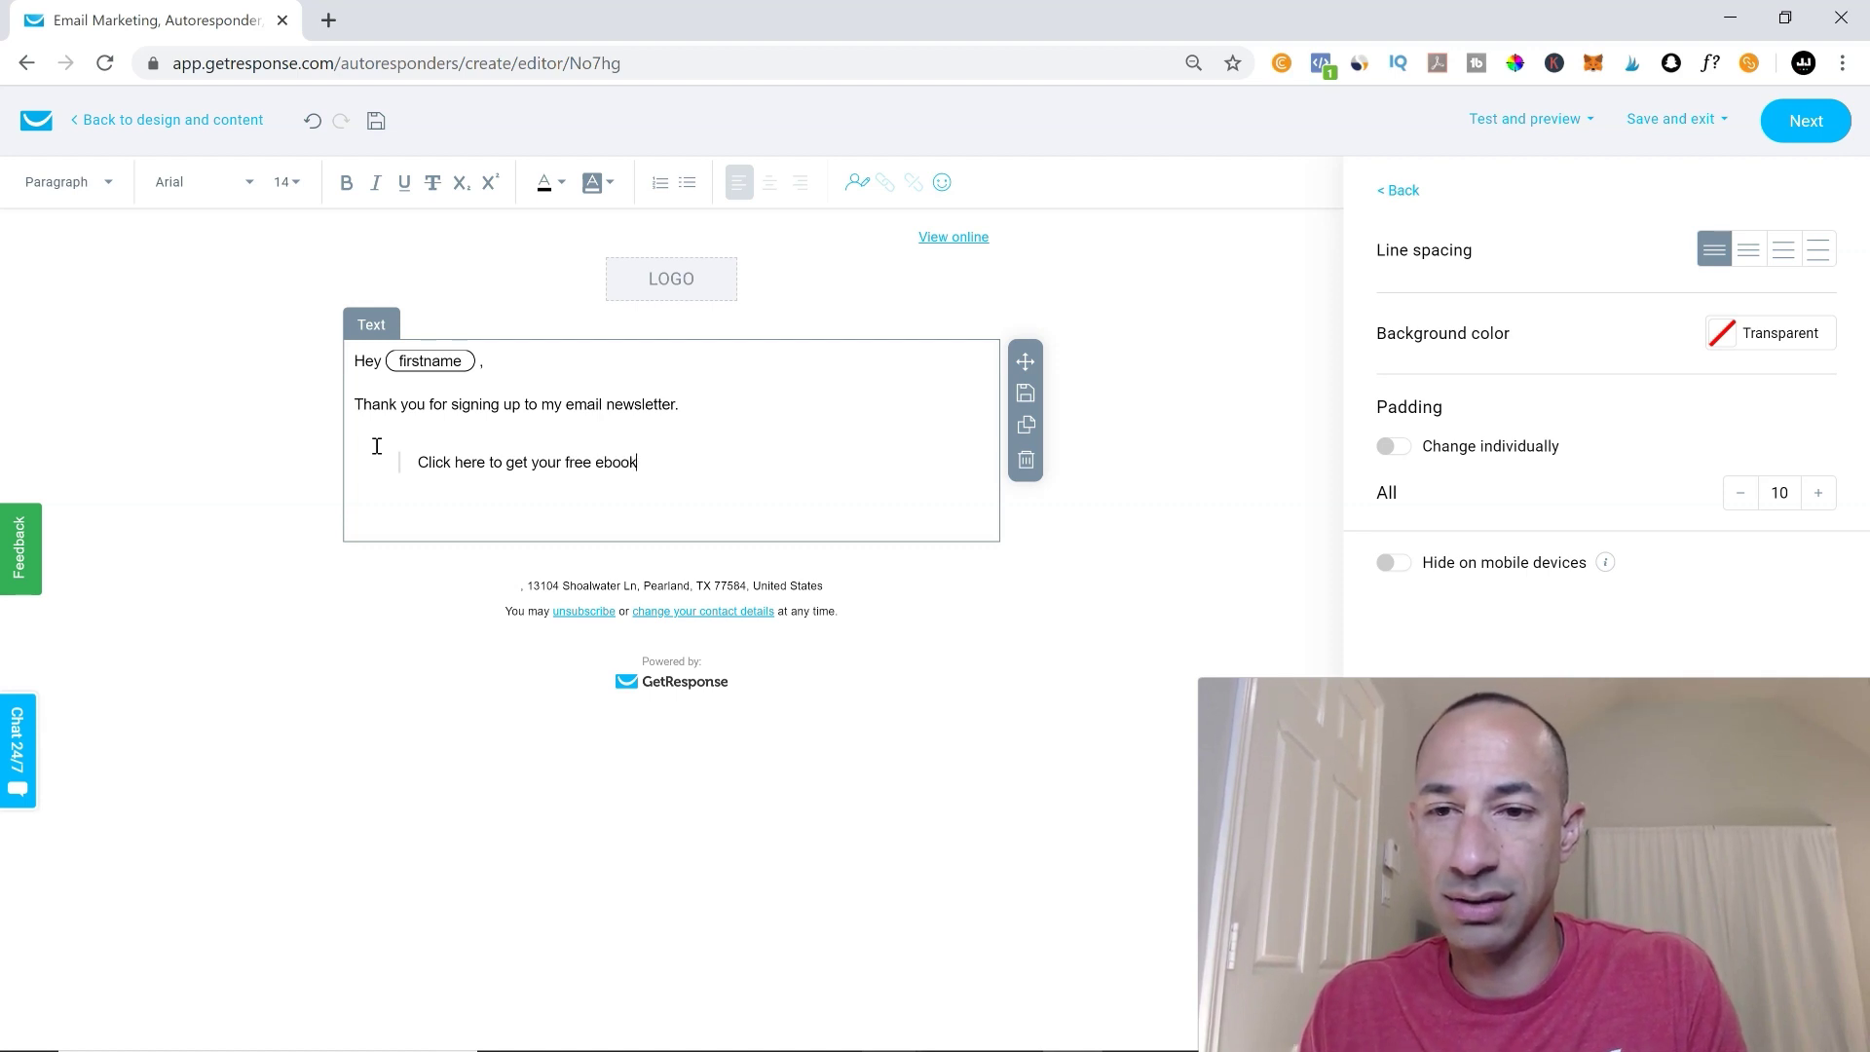
key("BackSpace")
key("BackSpace")
key("BackSpace")
key("BackSpace")
type("Book")
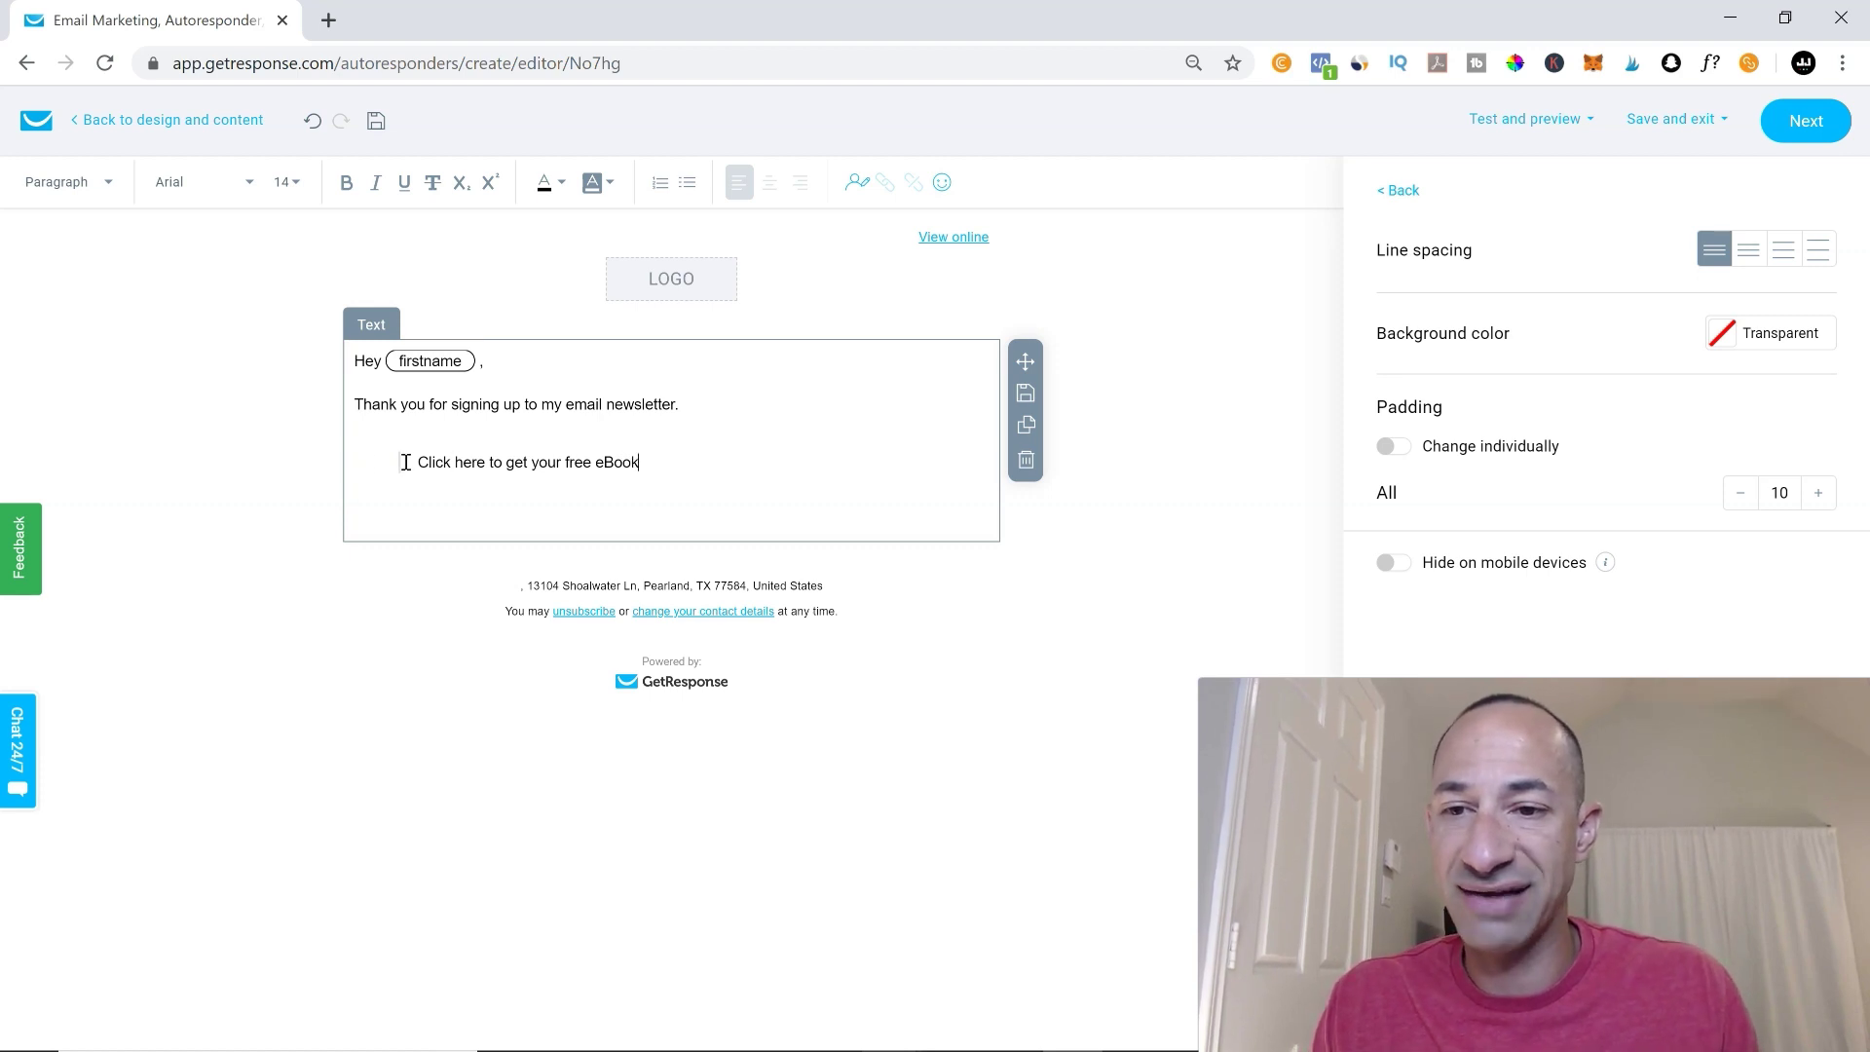
left_click(399, 475)
left_click_drag(401, 468, 621, 466)
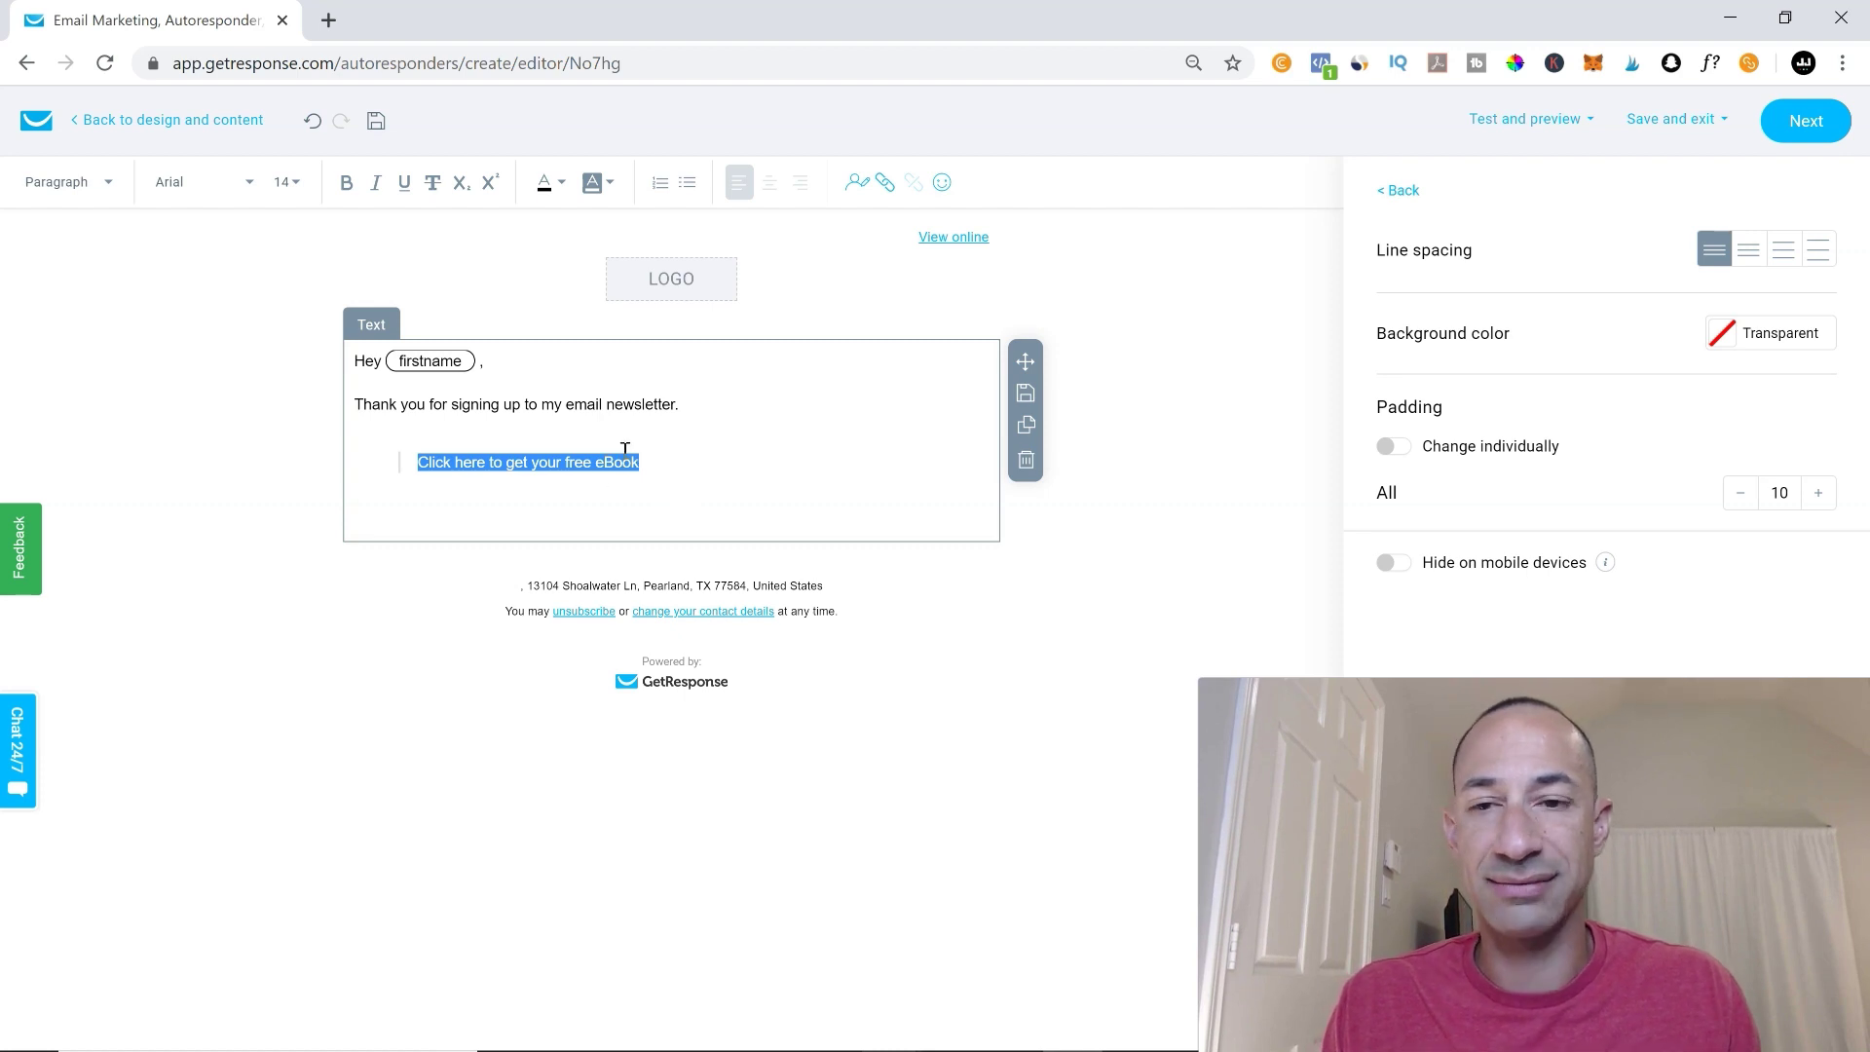
left_click(884, 186)
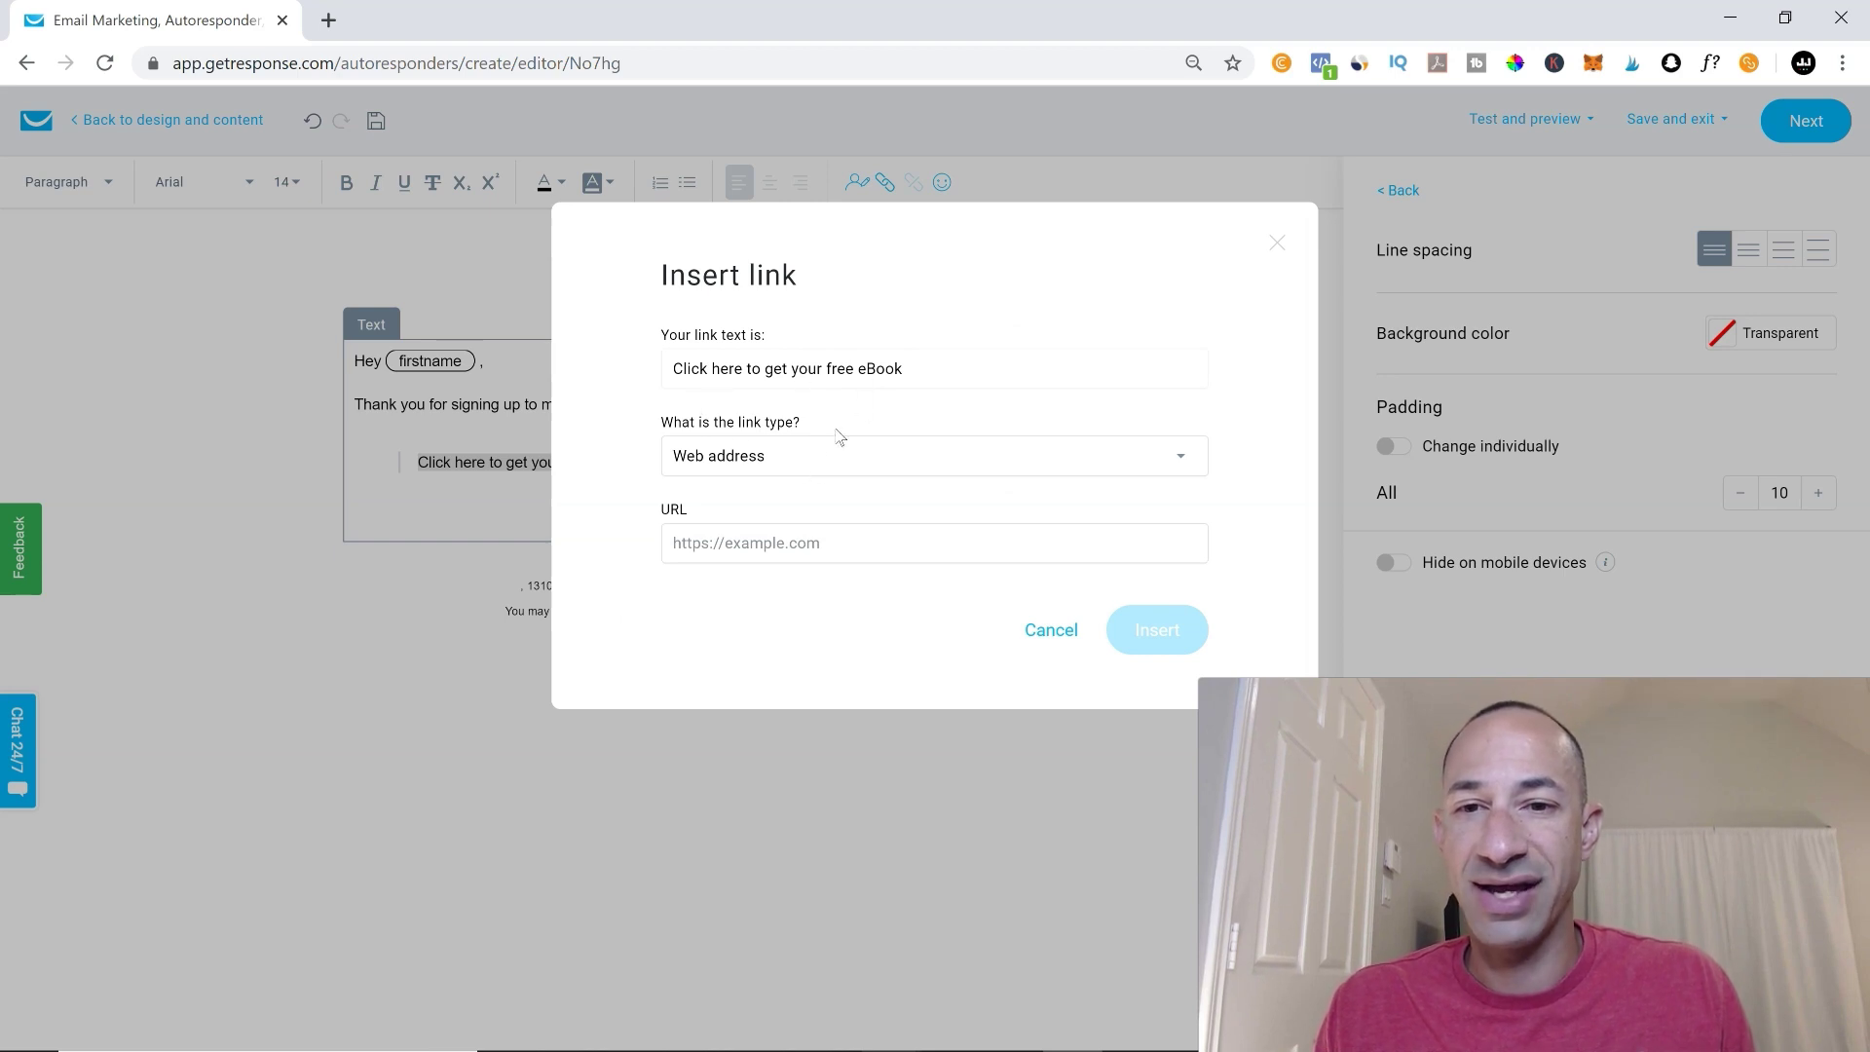
left_click(726, 545)
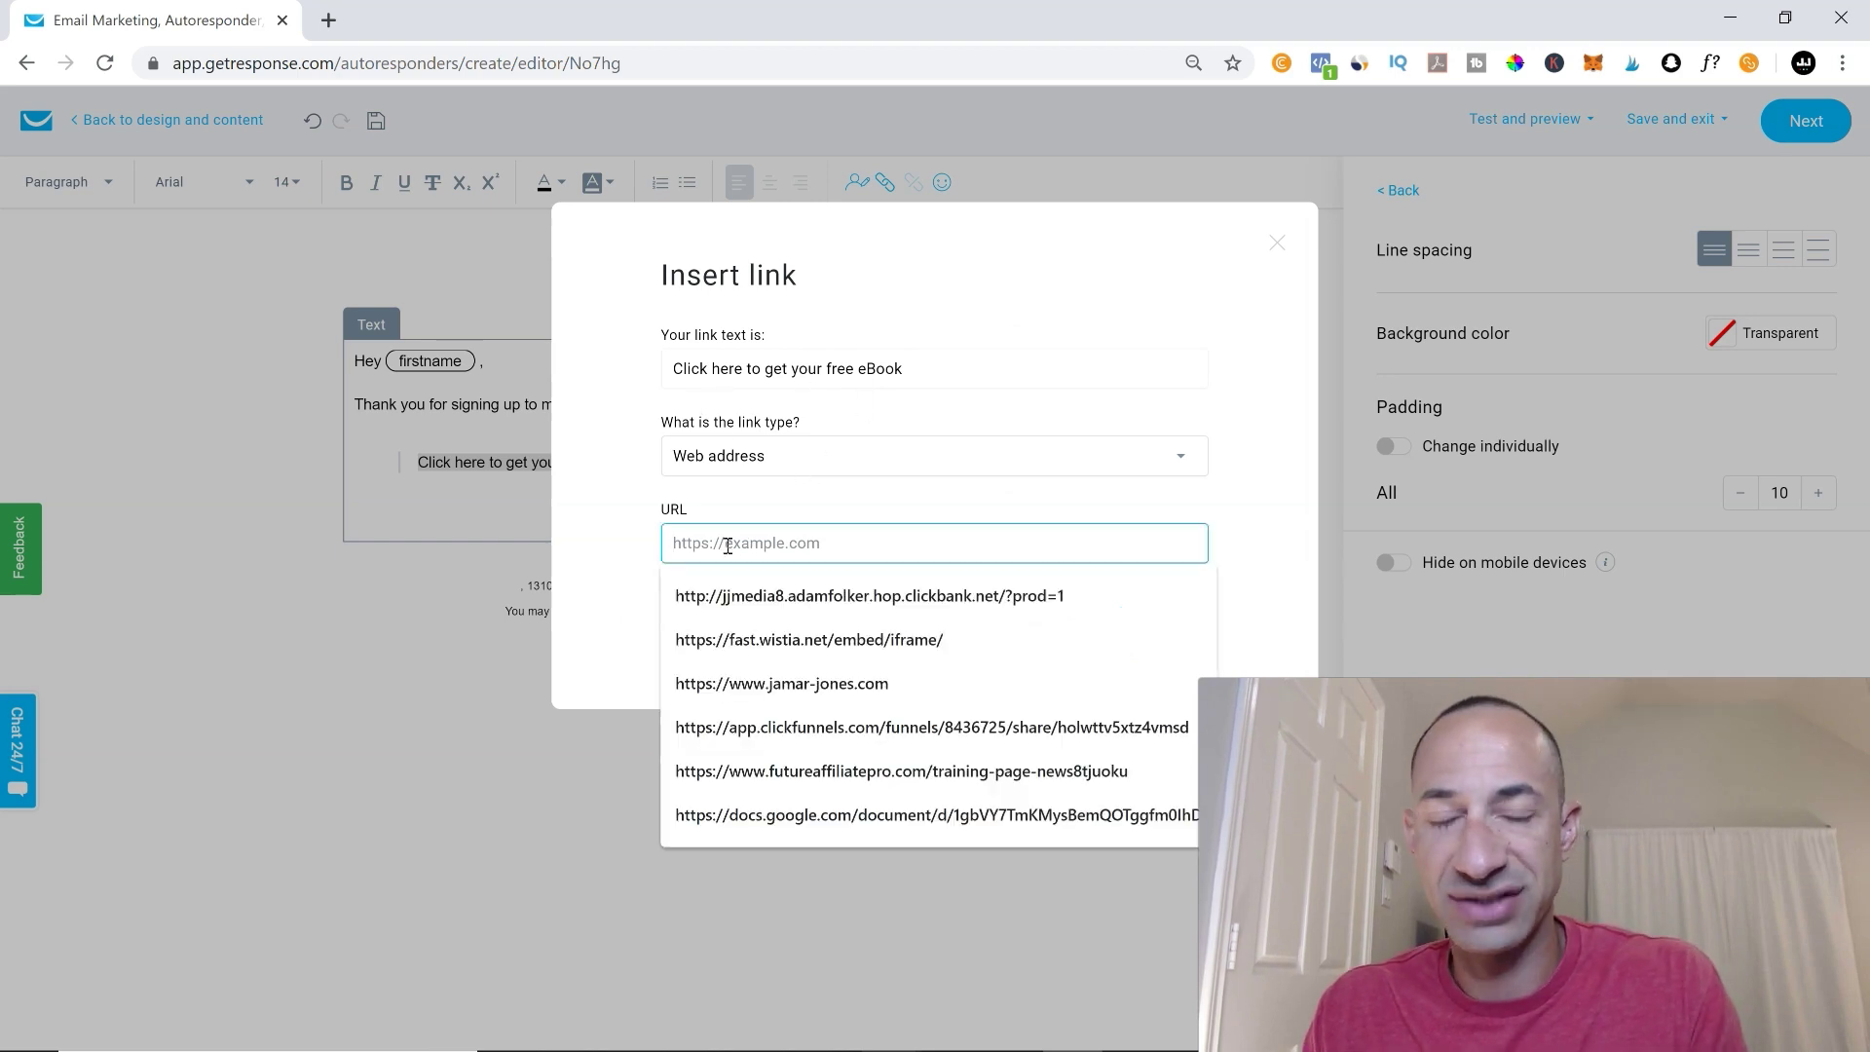
type("f")
key("BackSpace")
type("w")
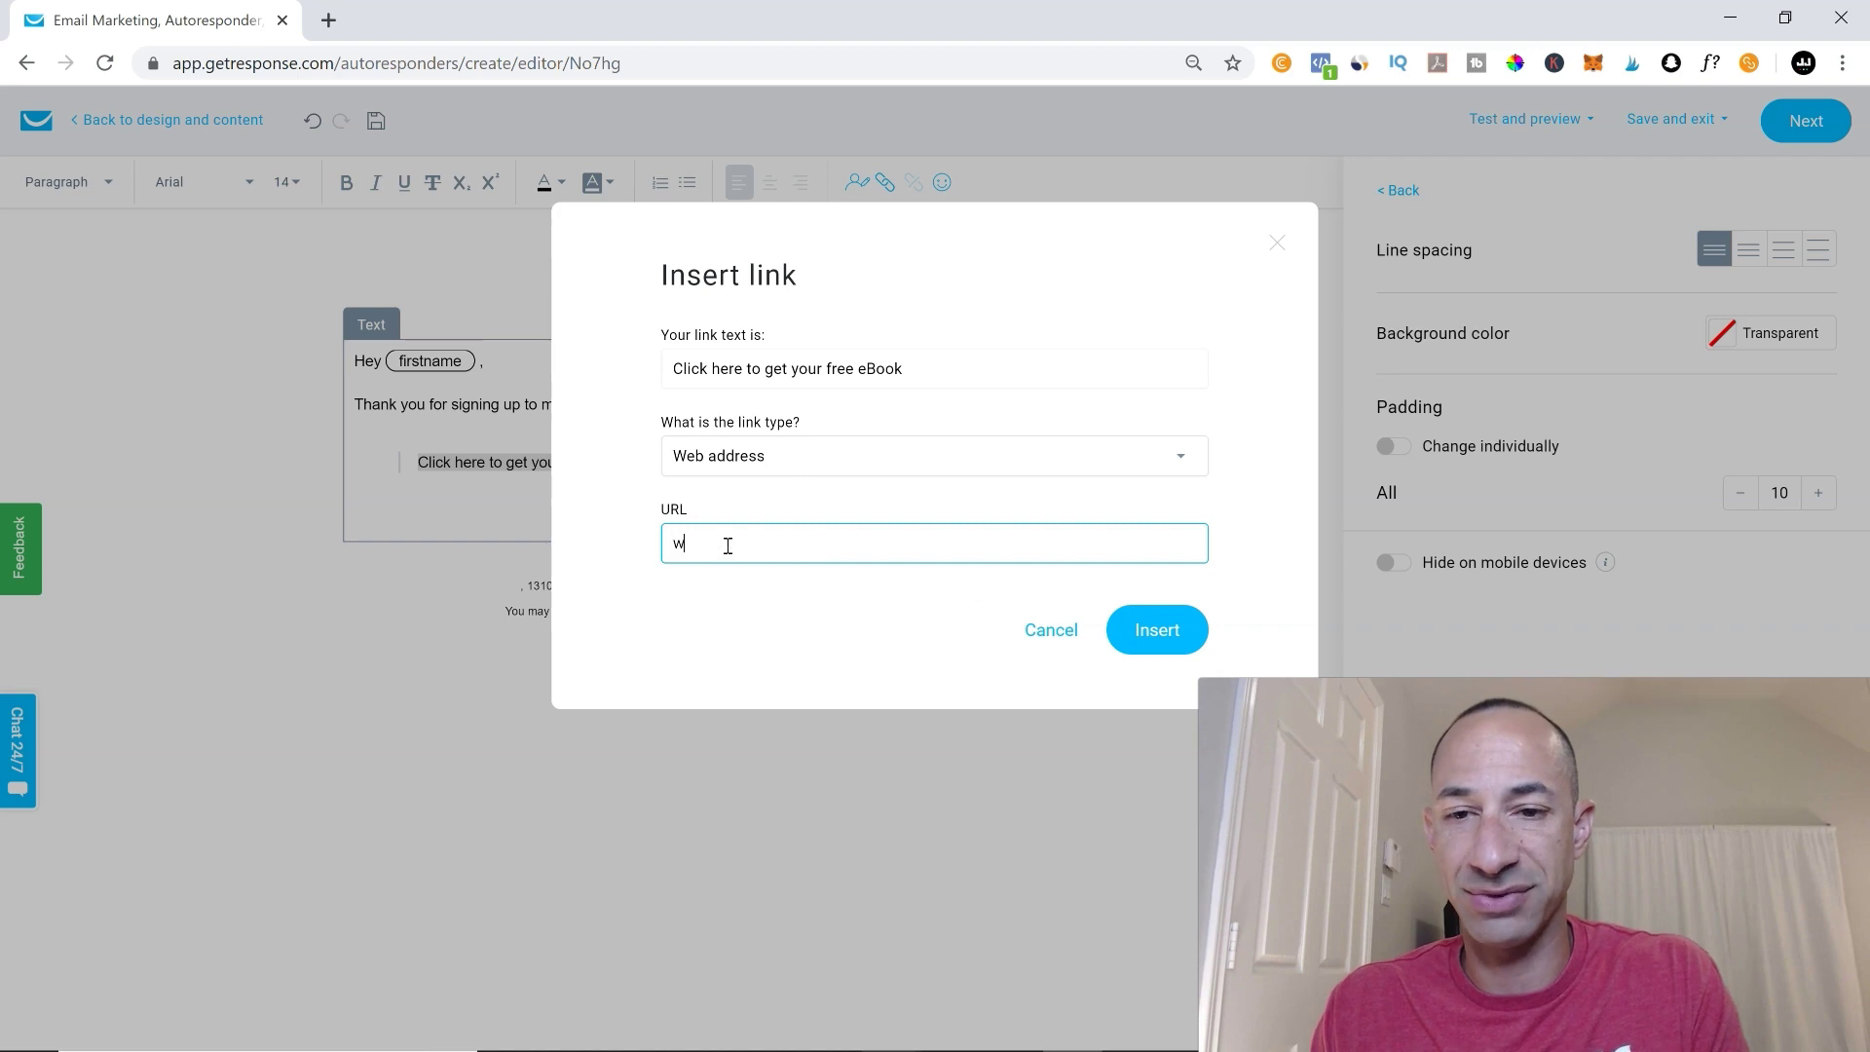
type("ww.google.com")
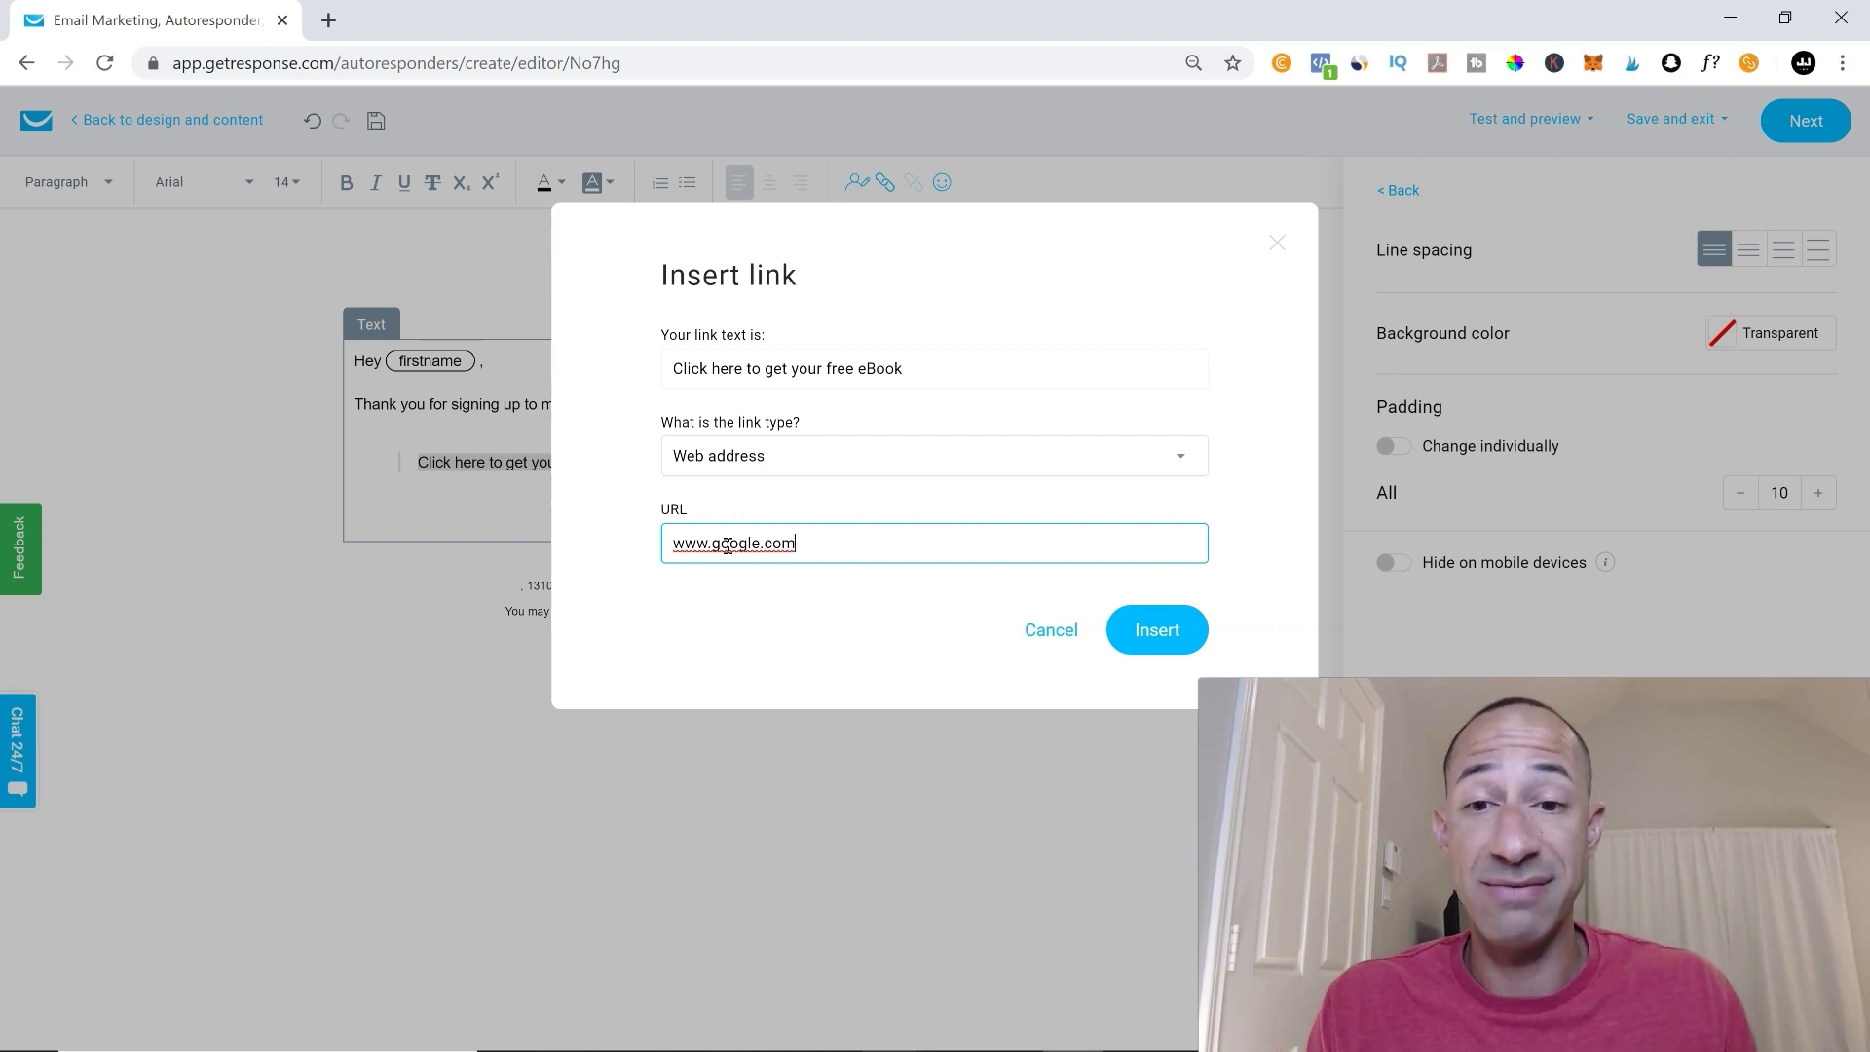
left_click(1161, 634)
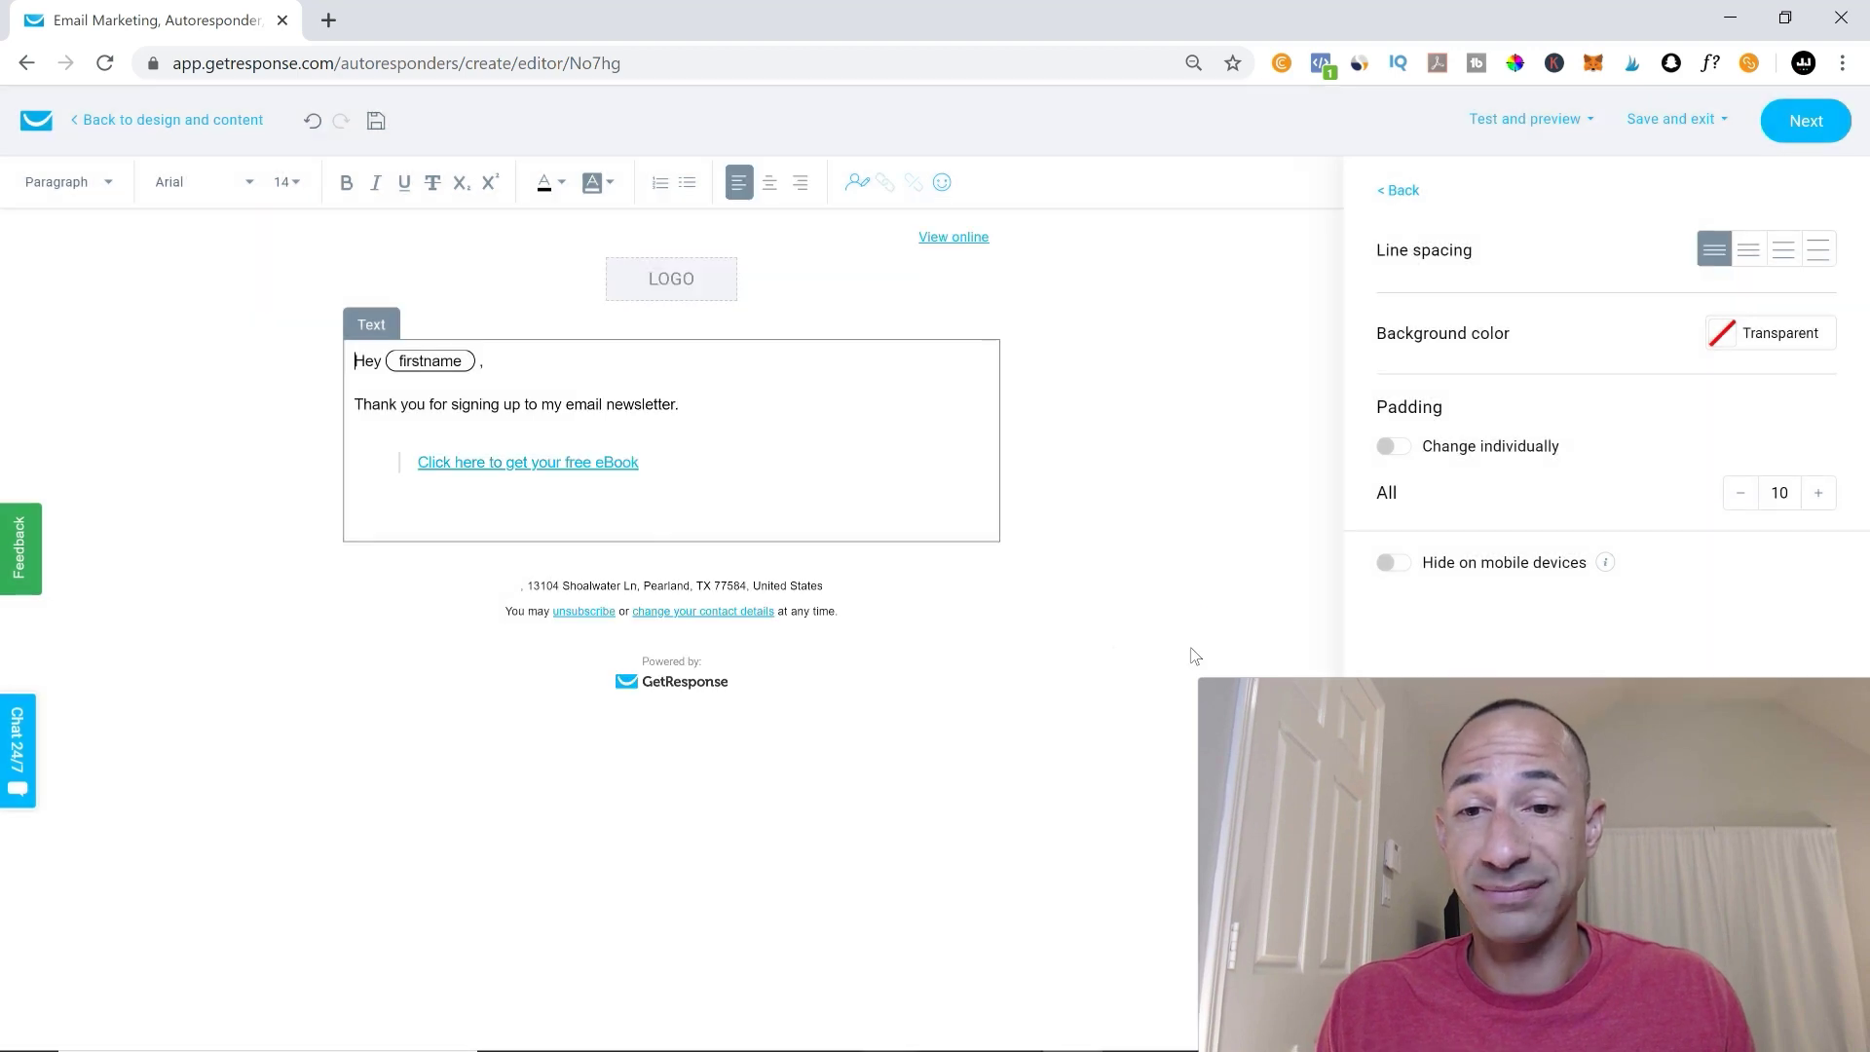
left_click(691, 468)
Step: Add a placeholder line below the link and make it and the eBook link bold
key("Return")
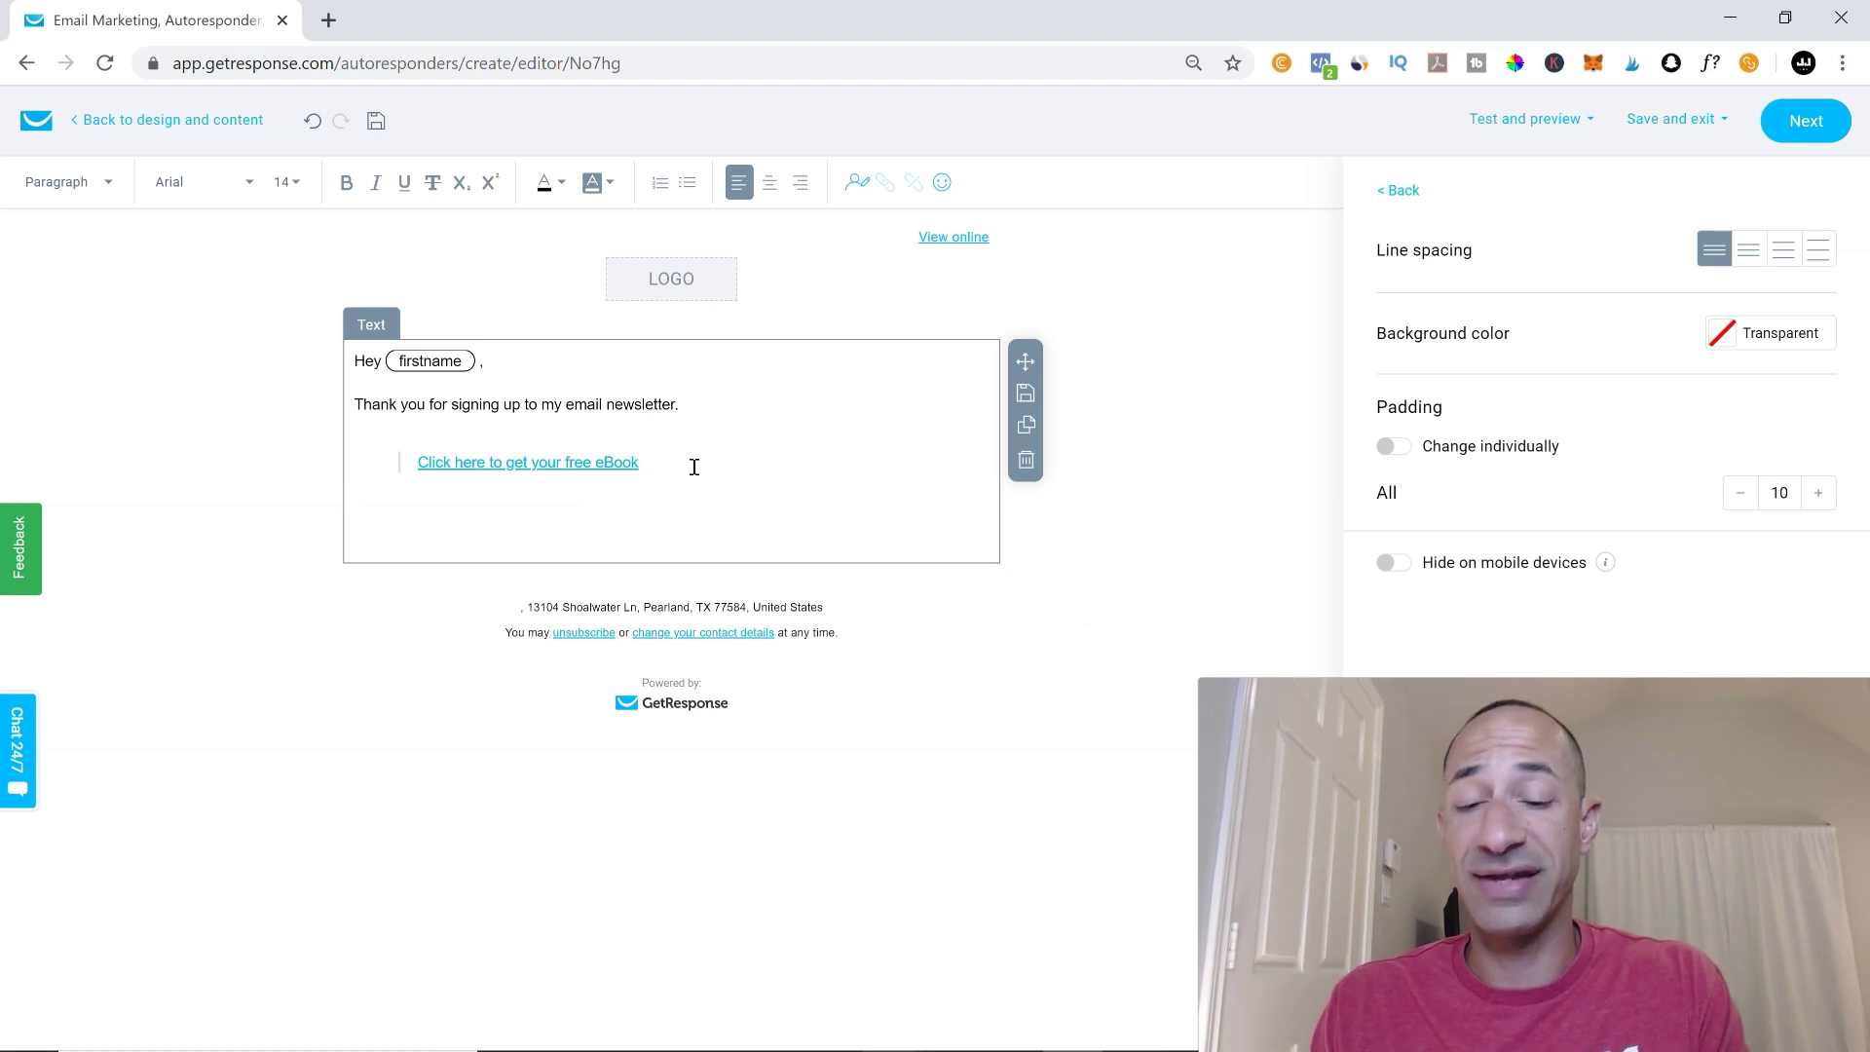
type("asldkfjsdlkfjs")
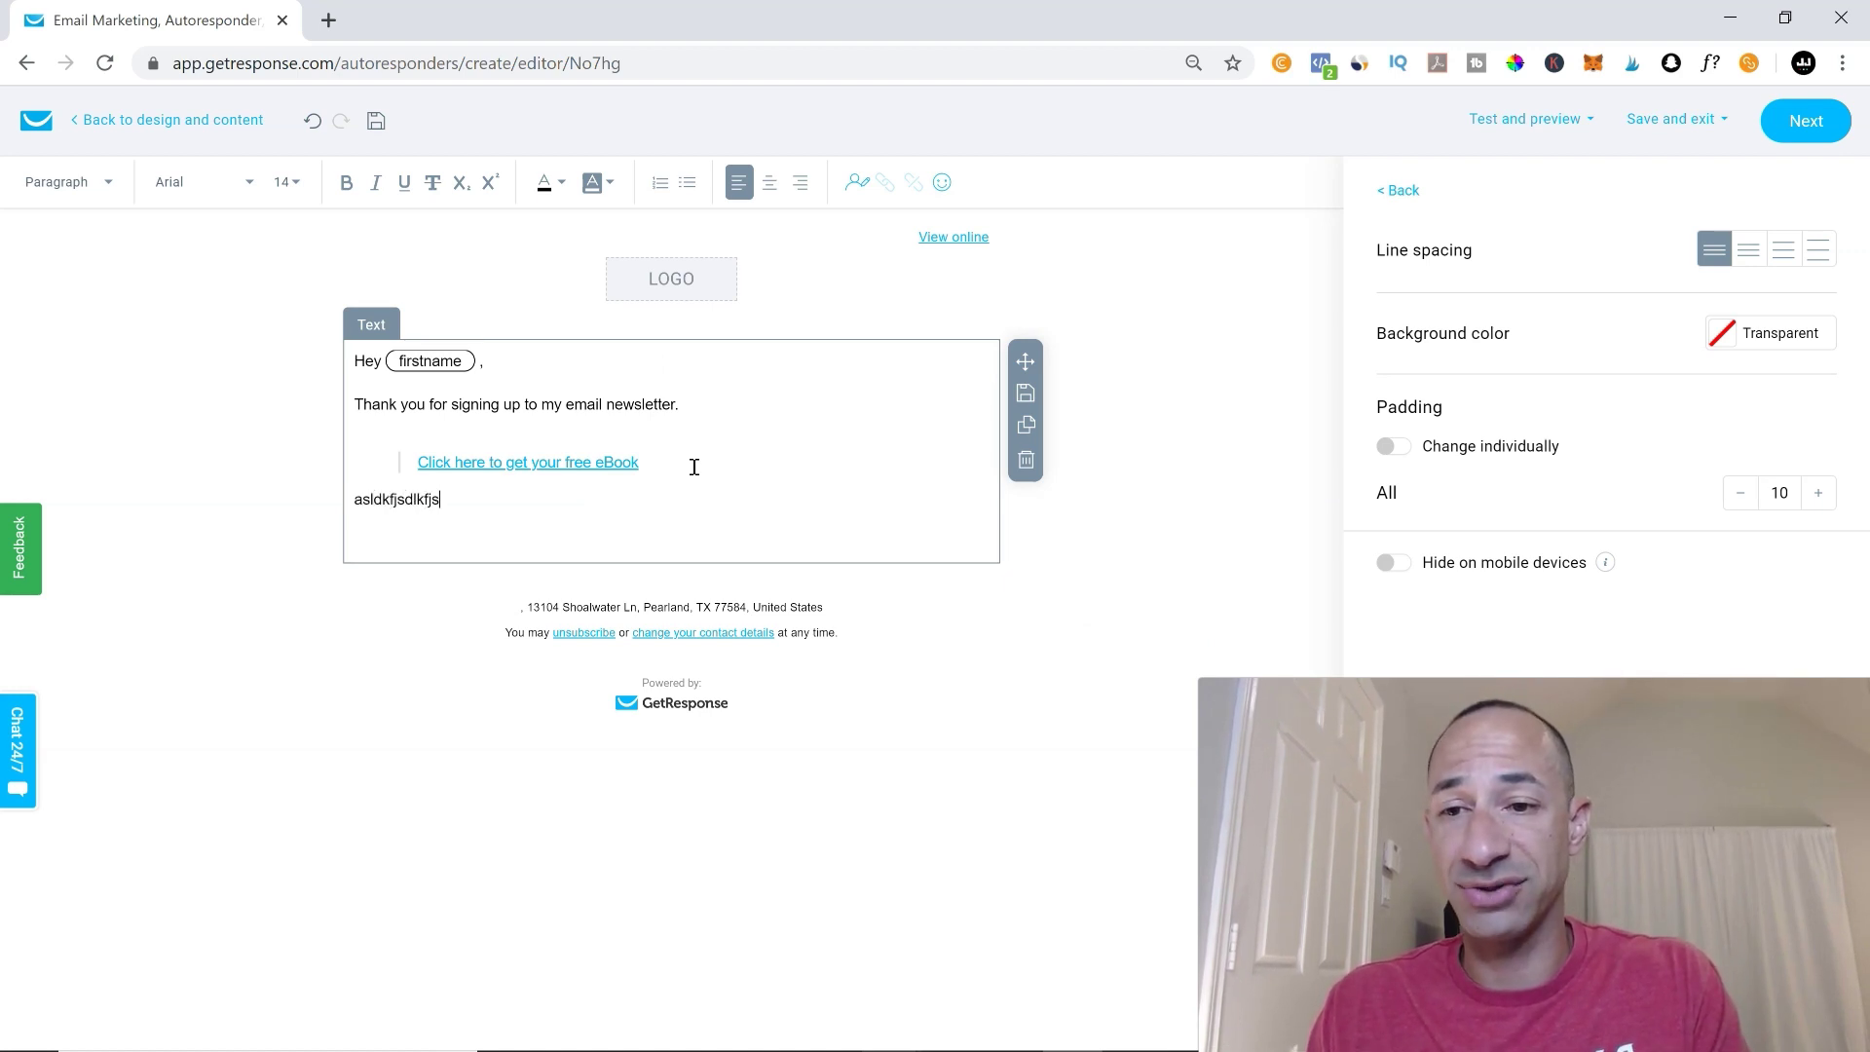
type("dlkjfsdljf")
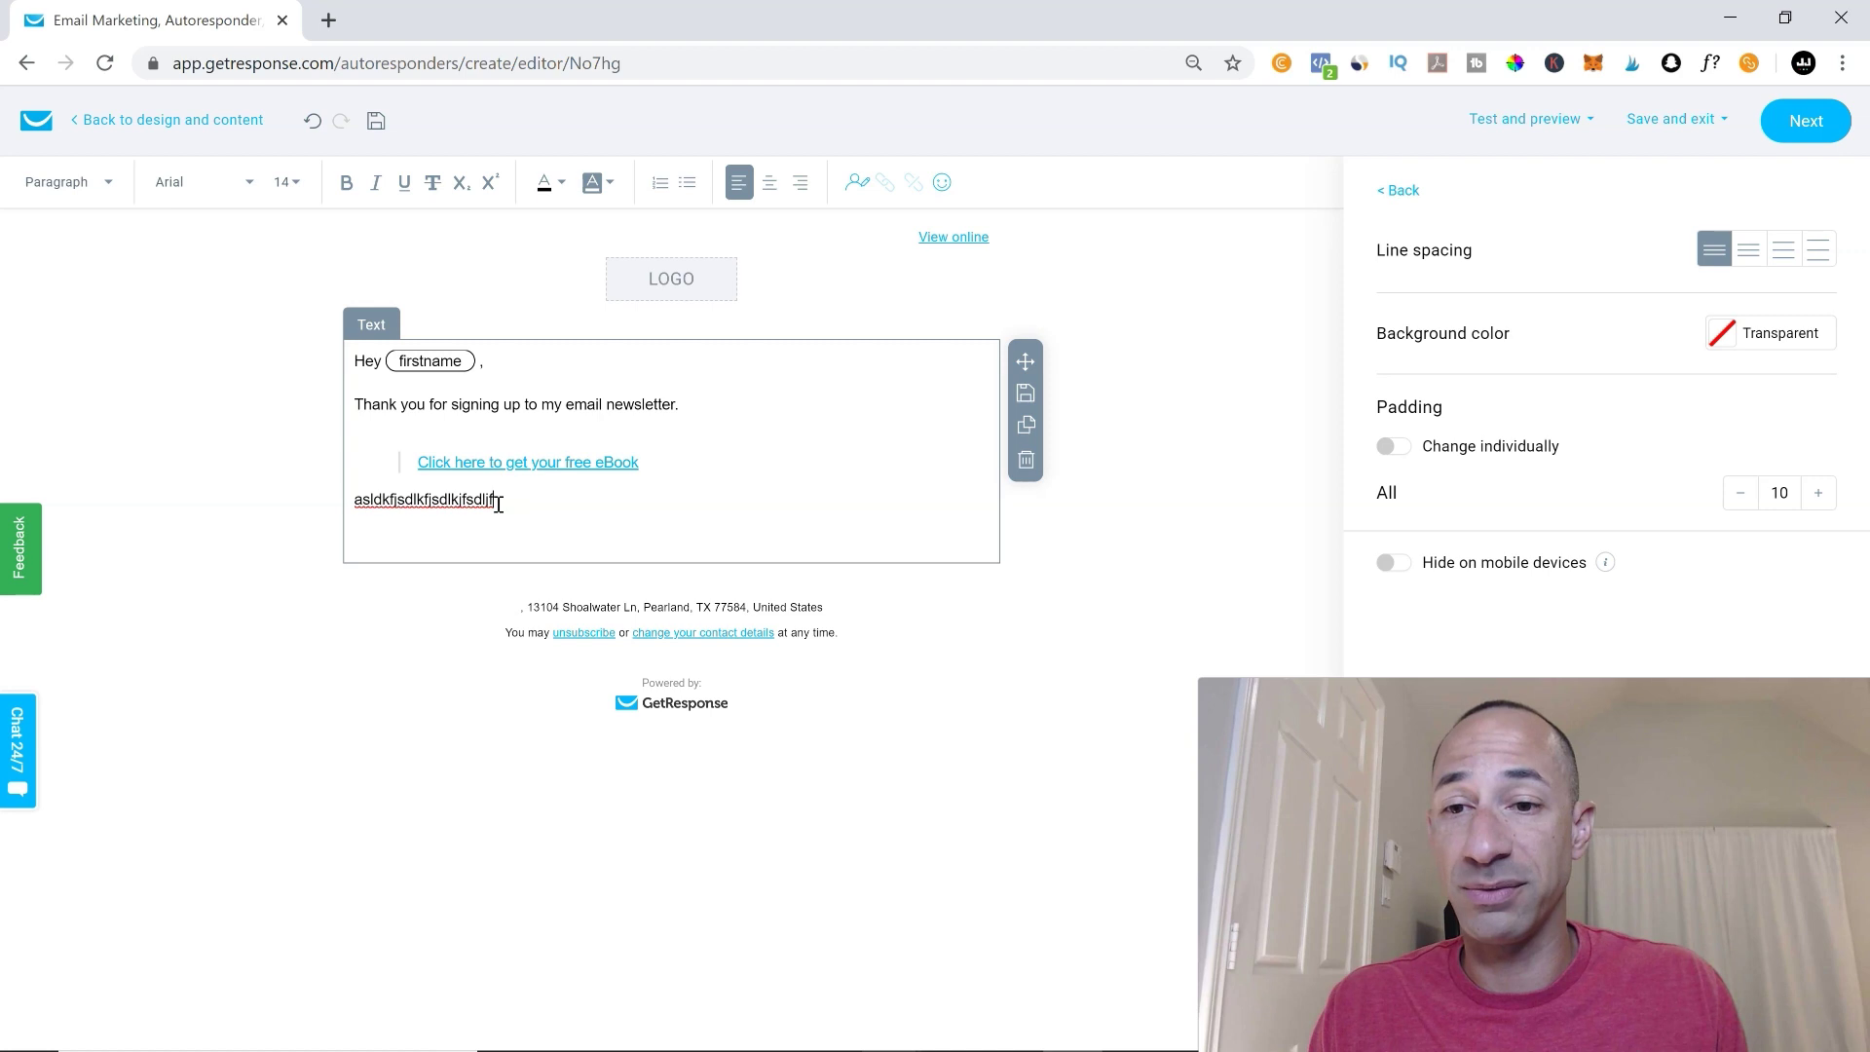
double_click(376, 501)
left_click(347, 185)
left_click_drag(656, 466, 419, 462)
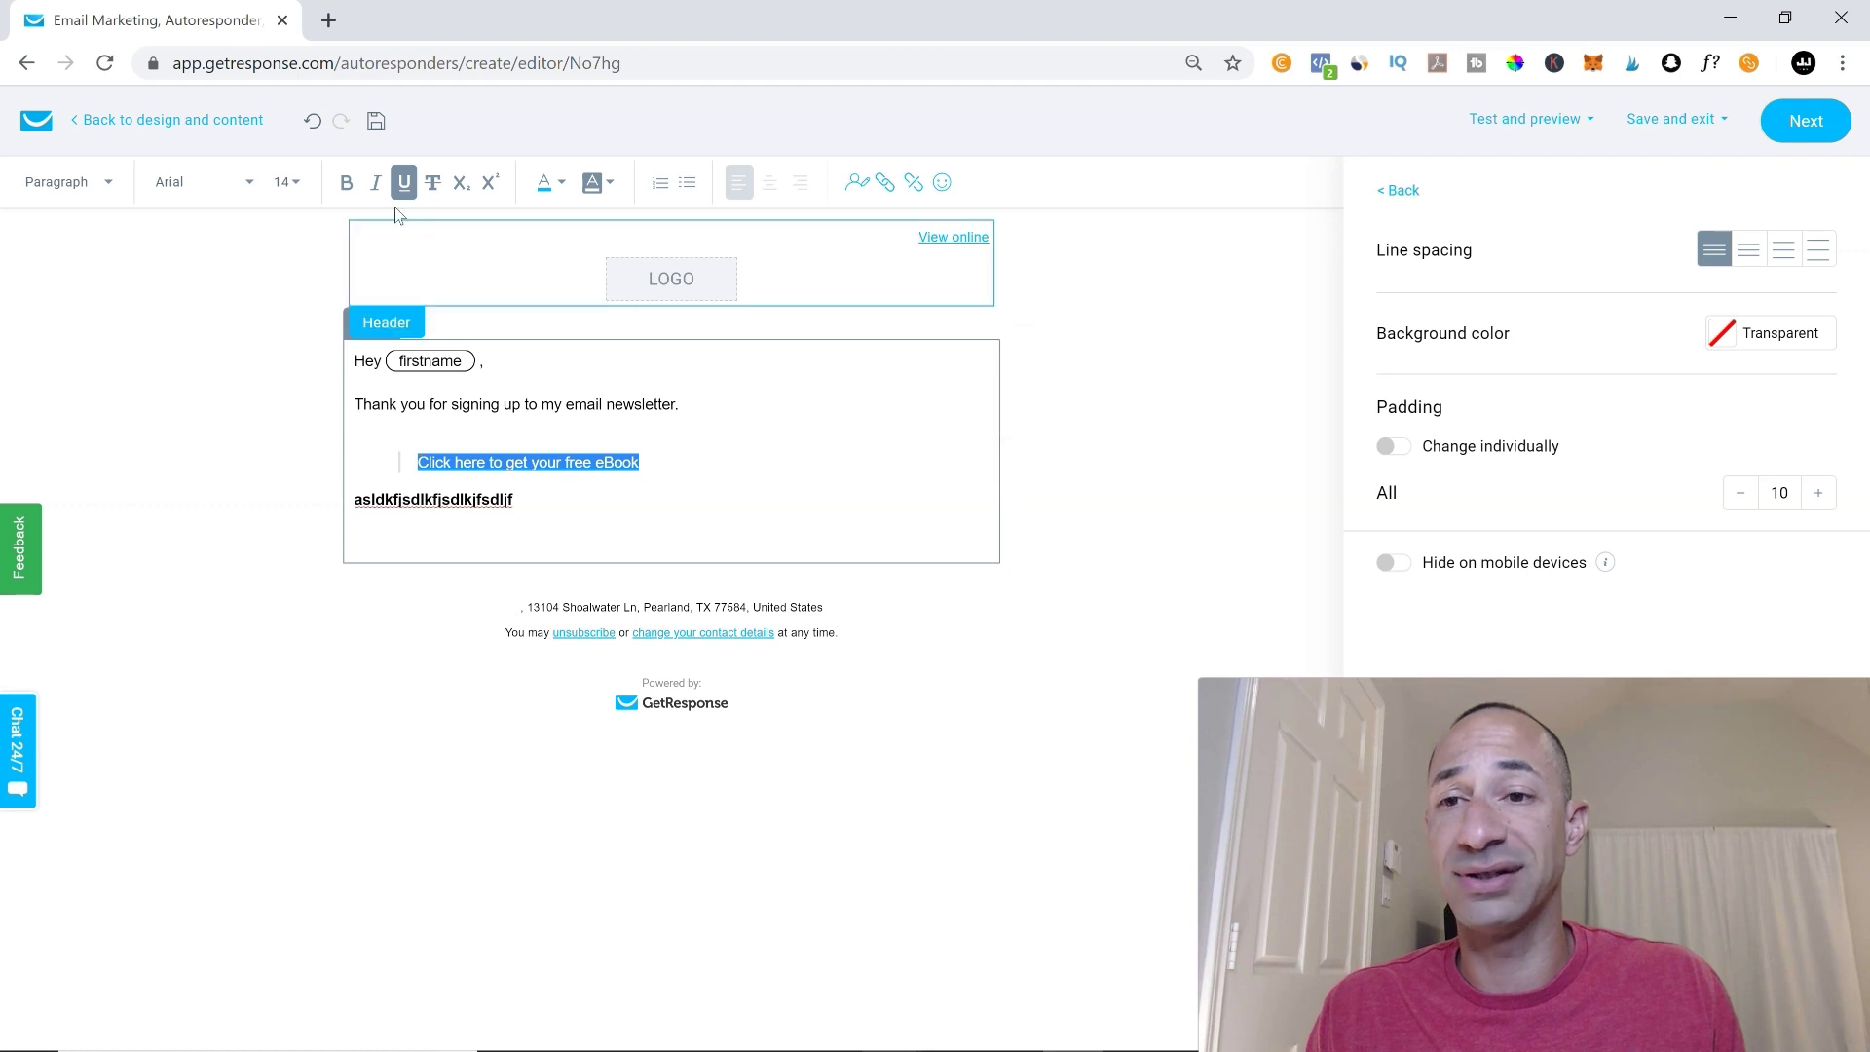
left_click(347, 182)
left_click(527, 526)
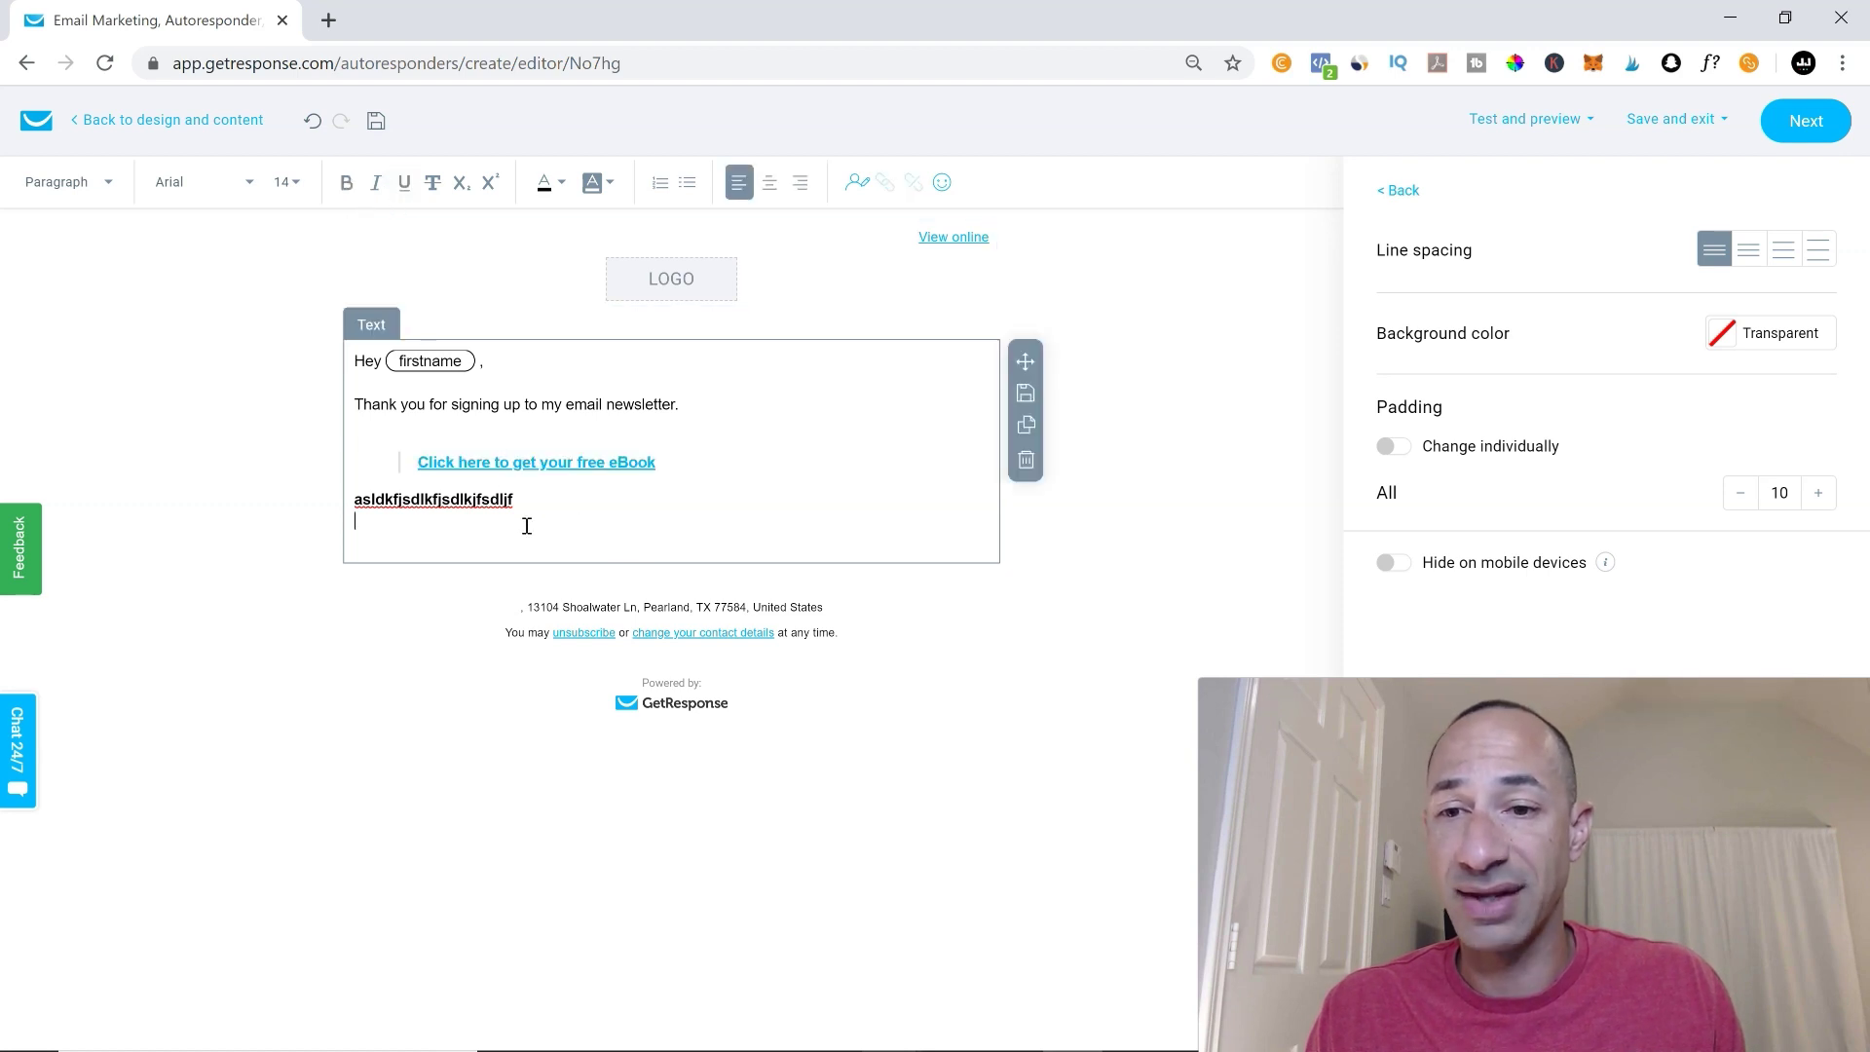
Step: Add an unbolded 'Talk soon,' sign-off followed by the sender's name
left_click(533, 501)
key("Return")
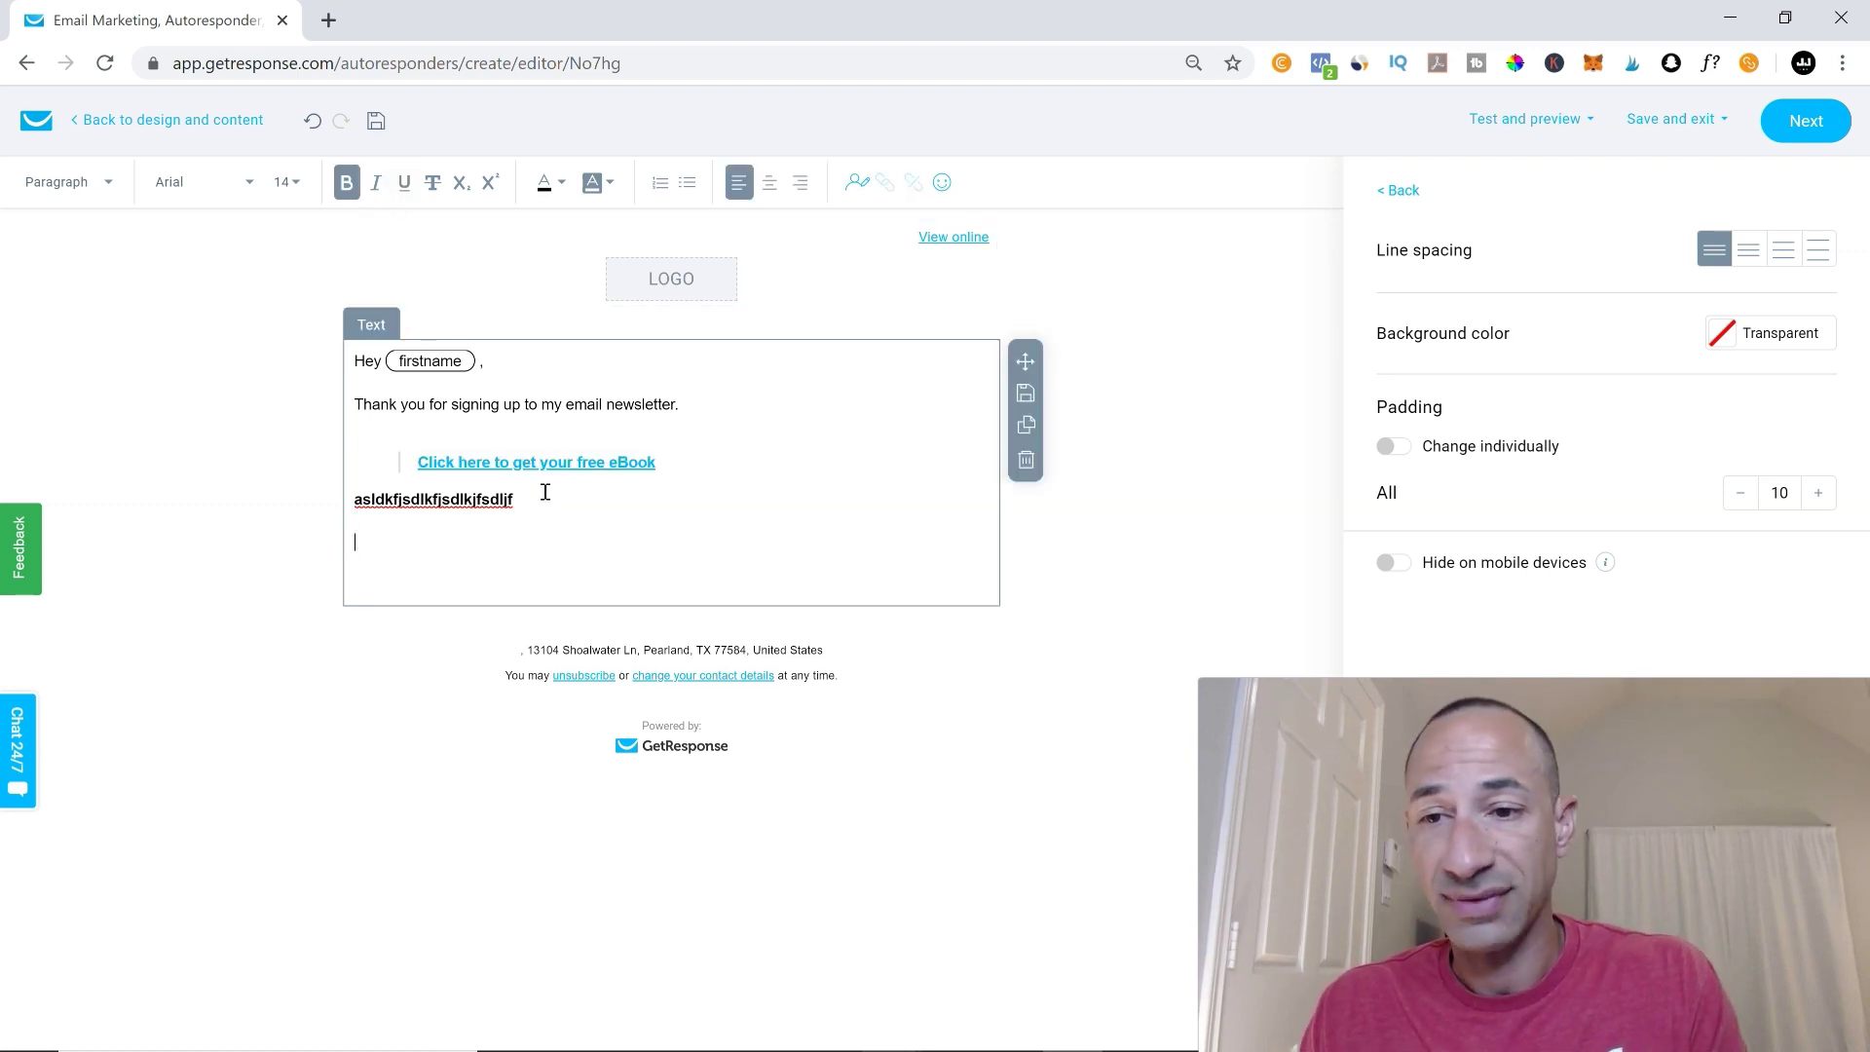
type("Thi")
key("BackSpace")
key("BackSpace")
key("BackSpace")
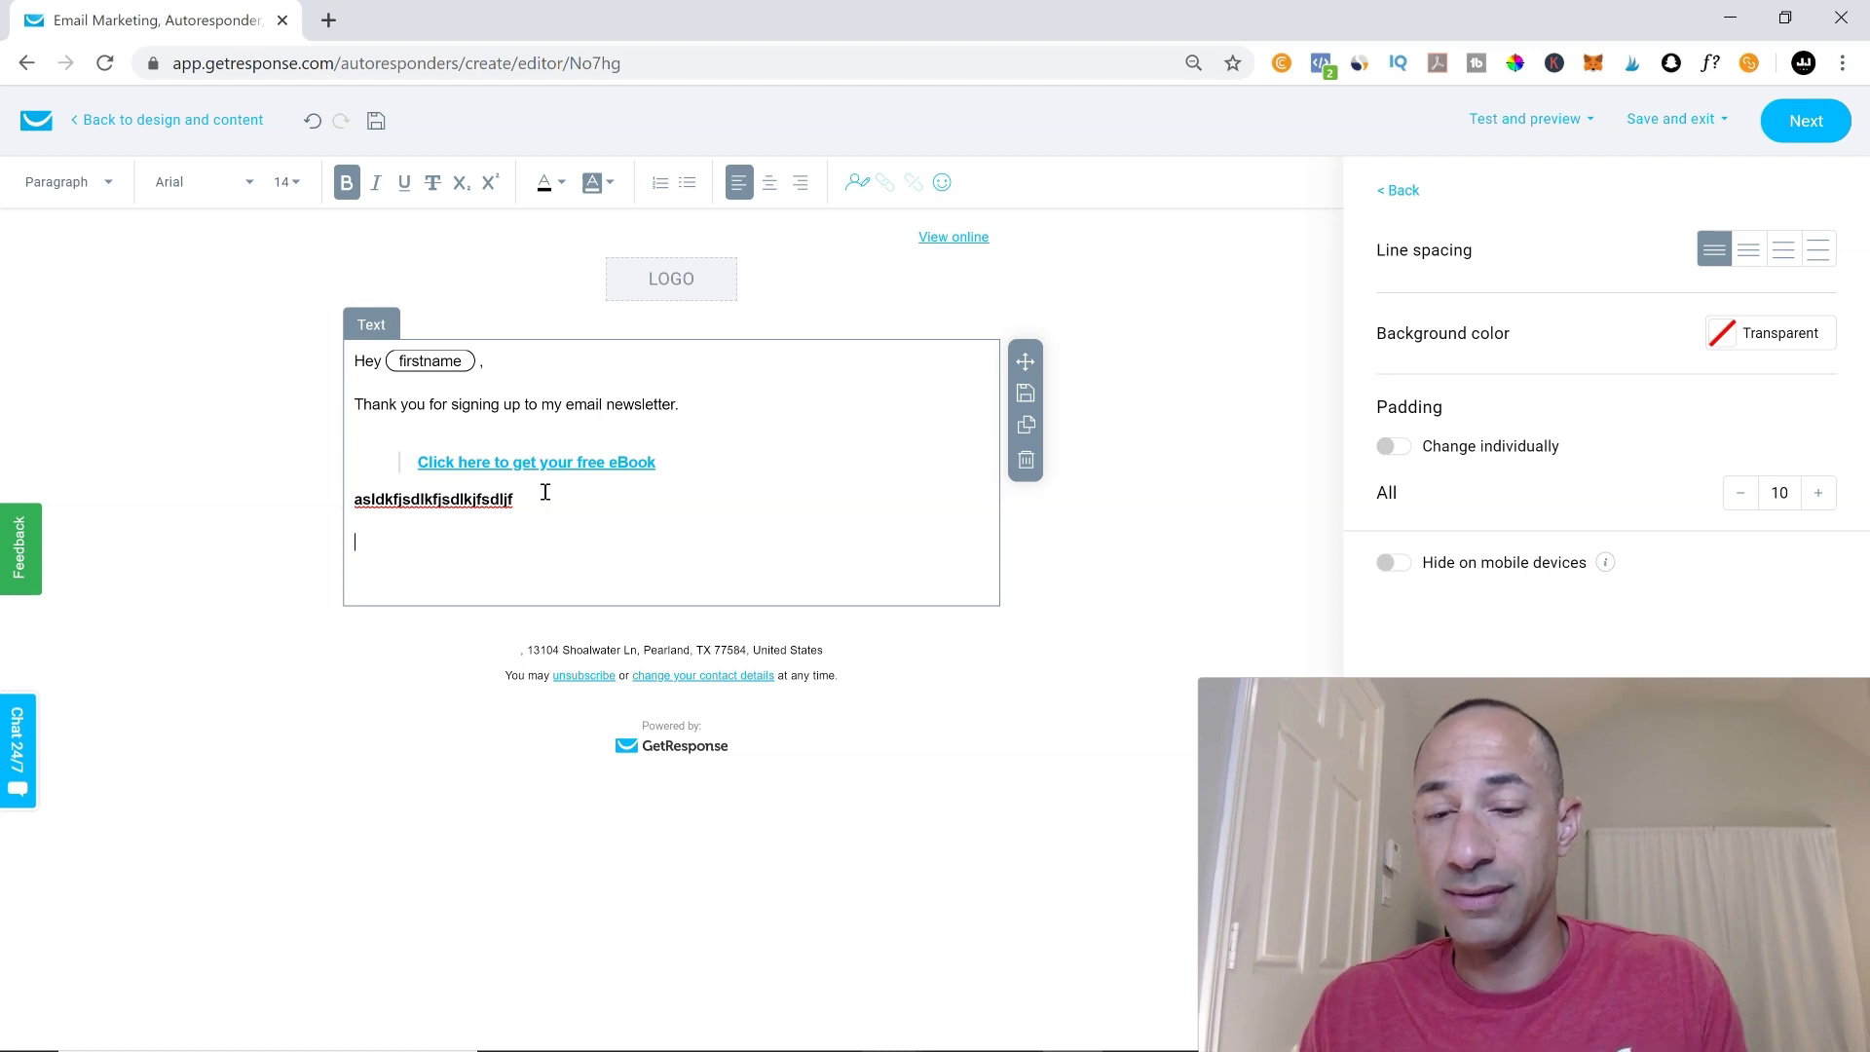
type("Talk soon,")
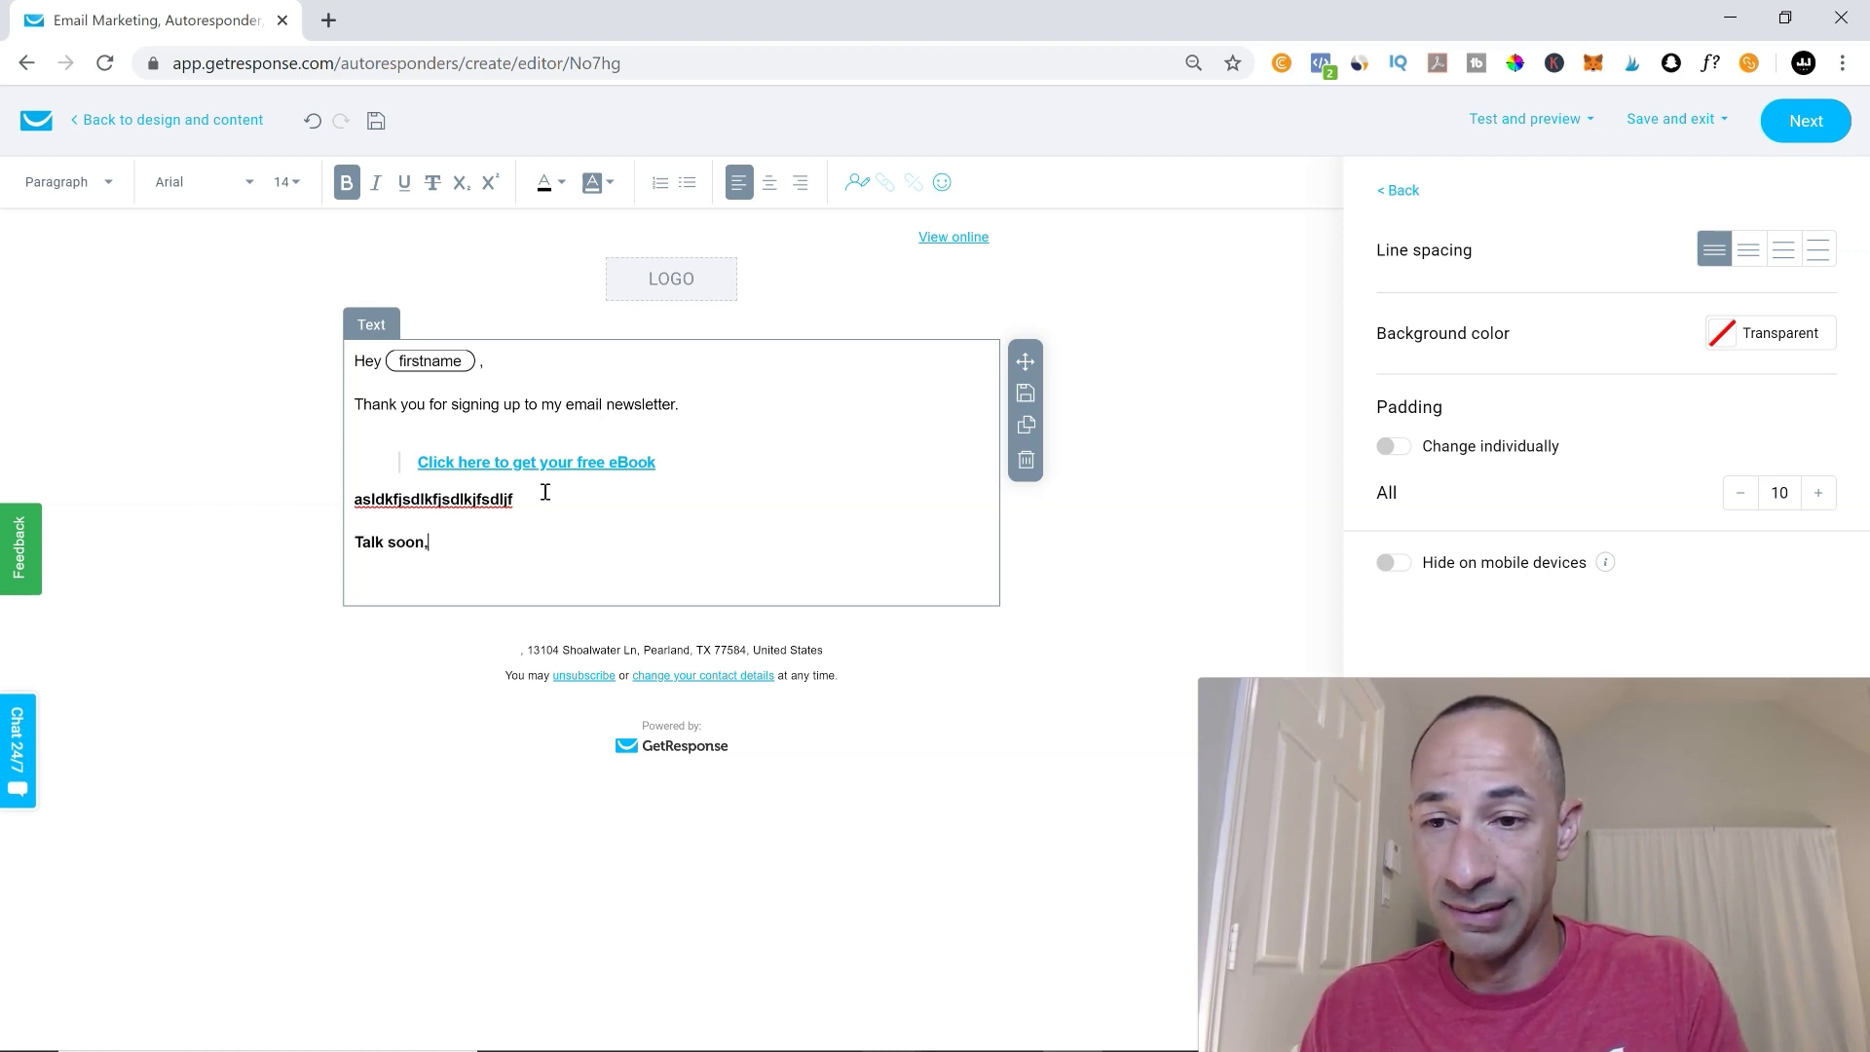
key("Return")
type("Jamar")
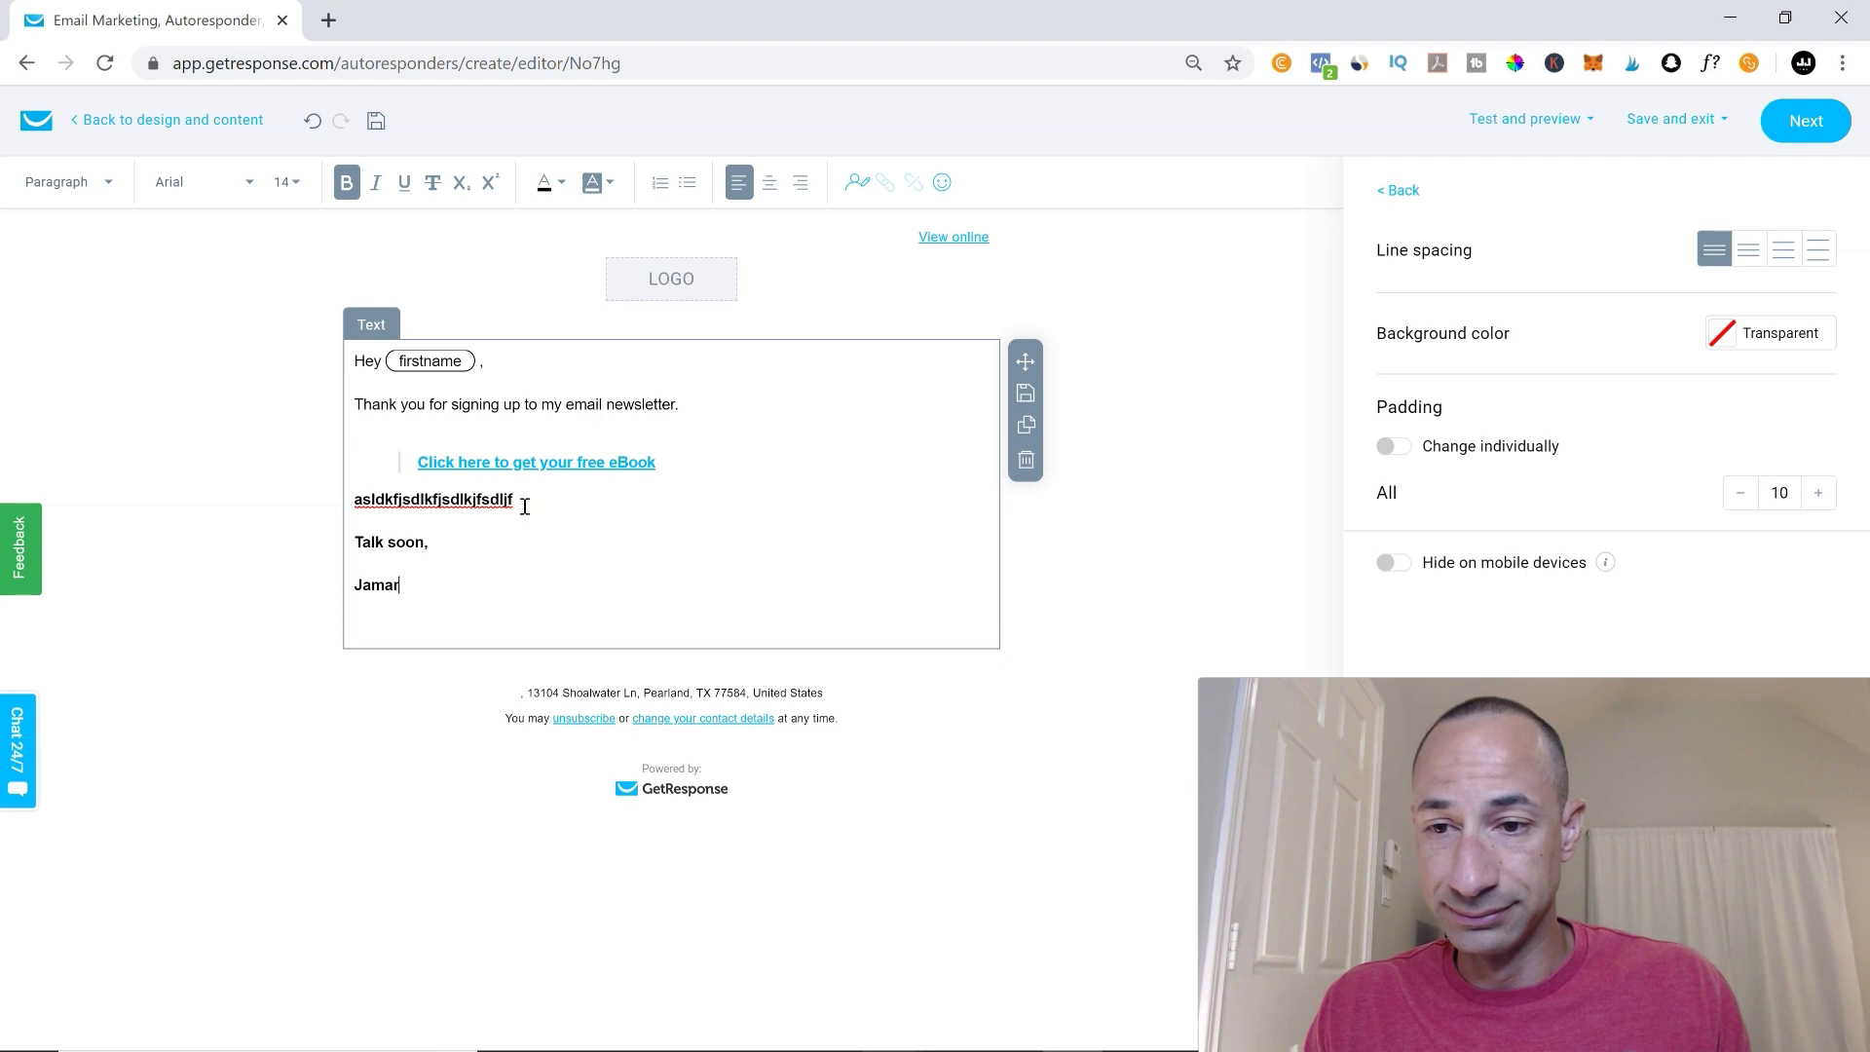
mouse_move(329, 526)
left_mouse_down()
mouse_move(425, 553)
mouse_move(369, 535)
mouse_move(359, 512)
mouse_move(353, 538)
left_mouse_up()
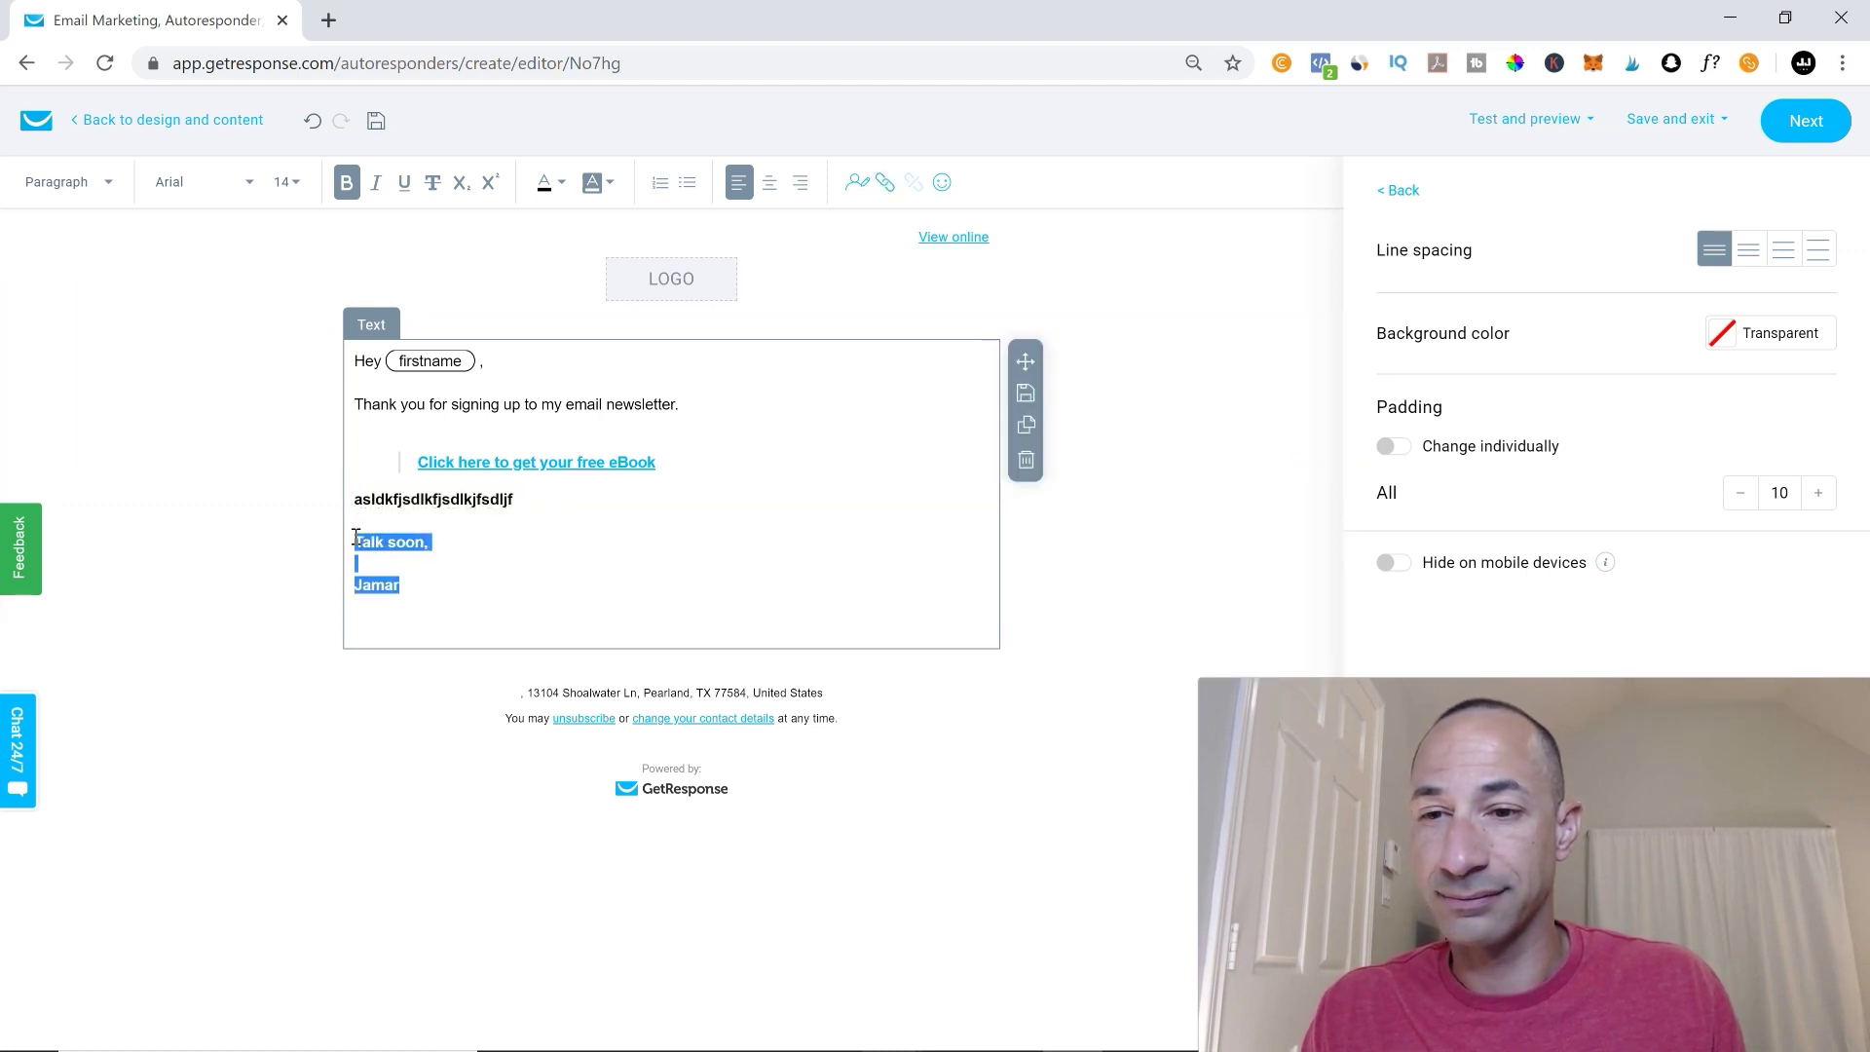
left_click(347, 182)
left_click(417, 598)
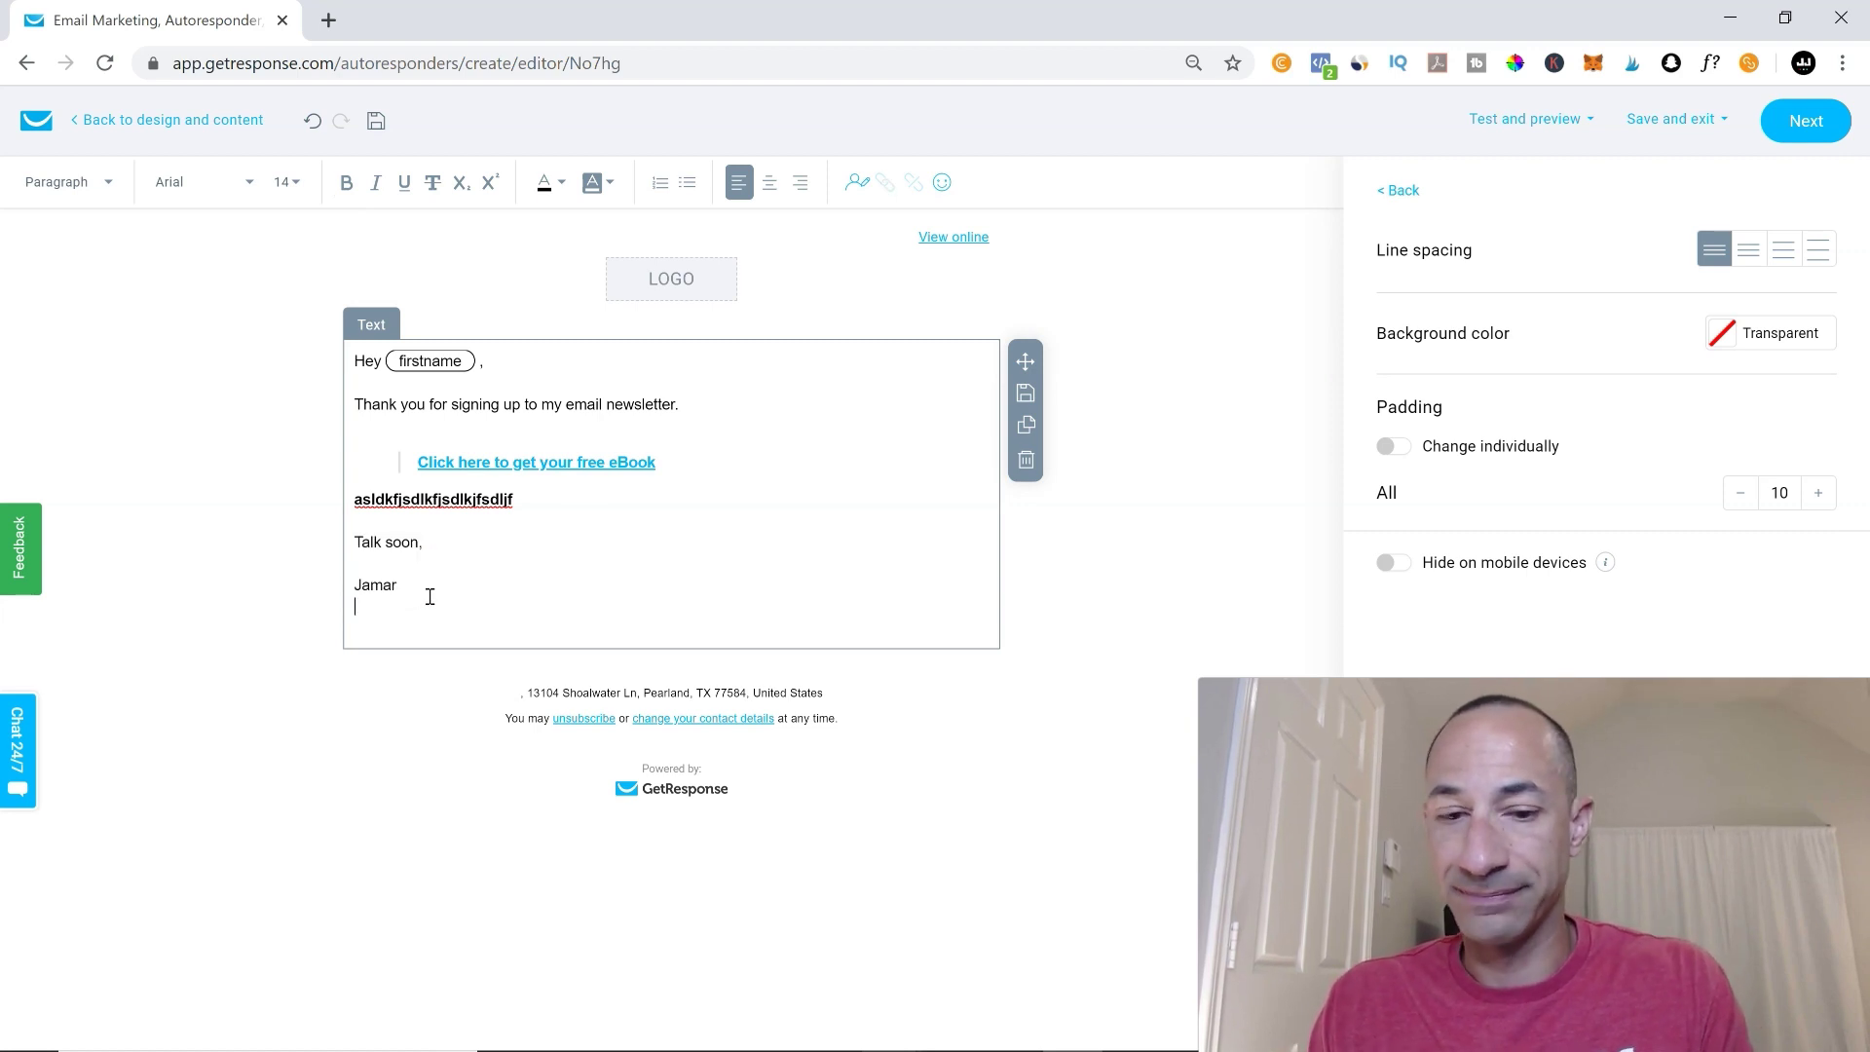
key("Return")
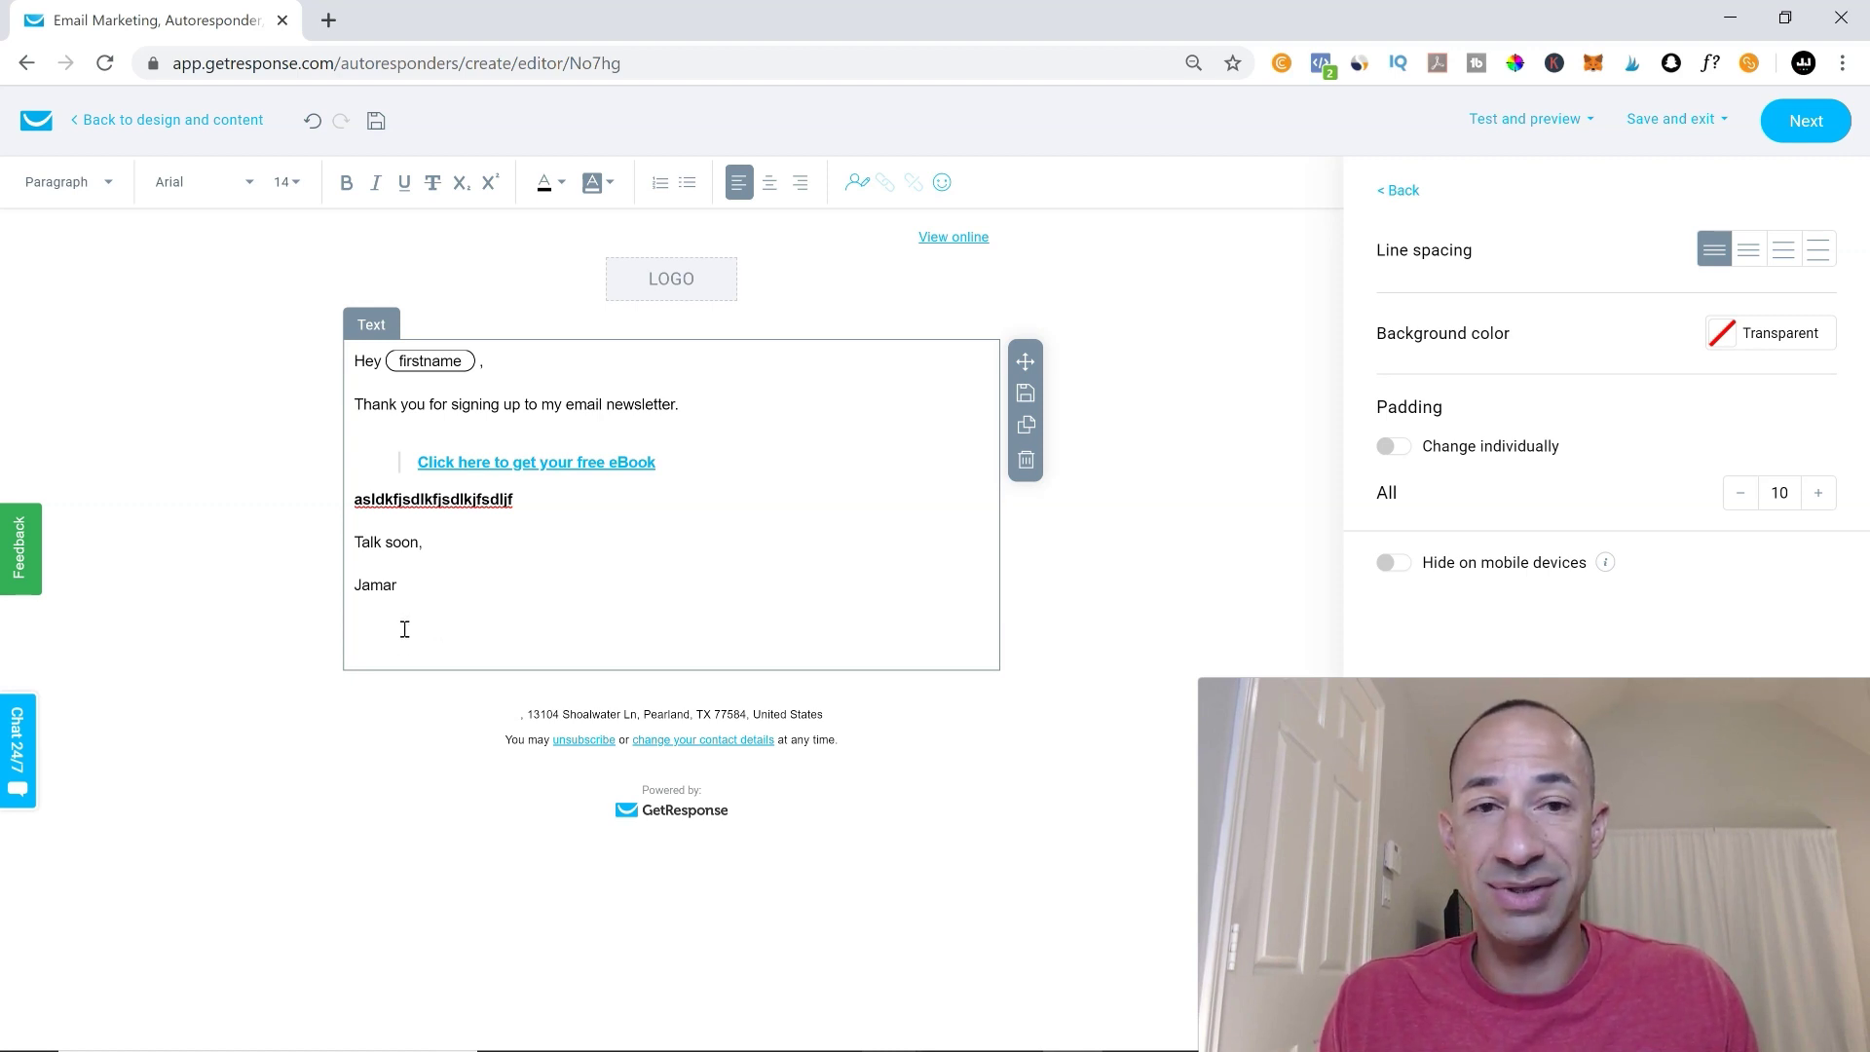
Step: Add an image block below the sign-off and fill it with the portrait photo from My files
left_click(1410, 190)
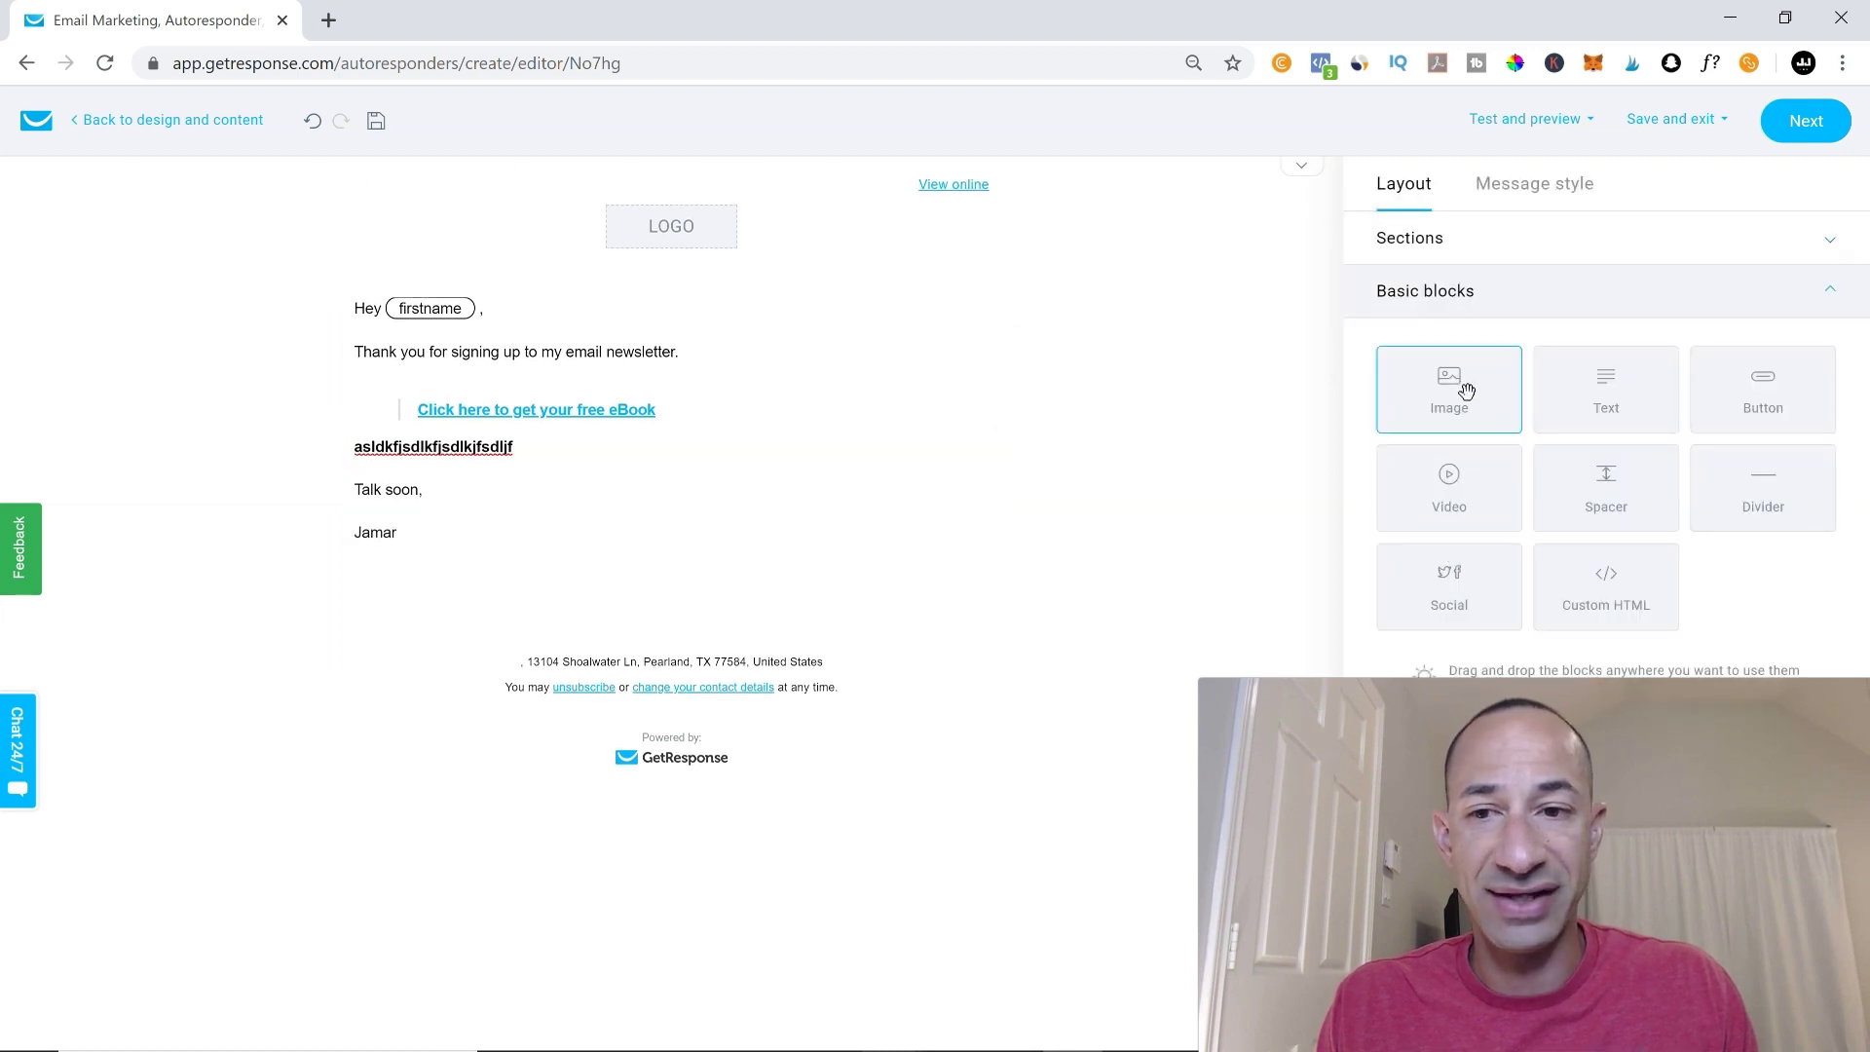
left_click_drag(1467, 391, 555, 653)
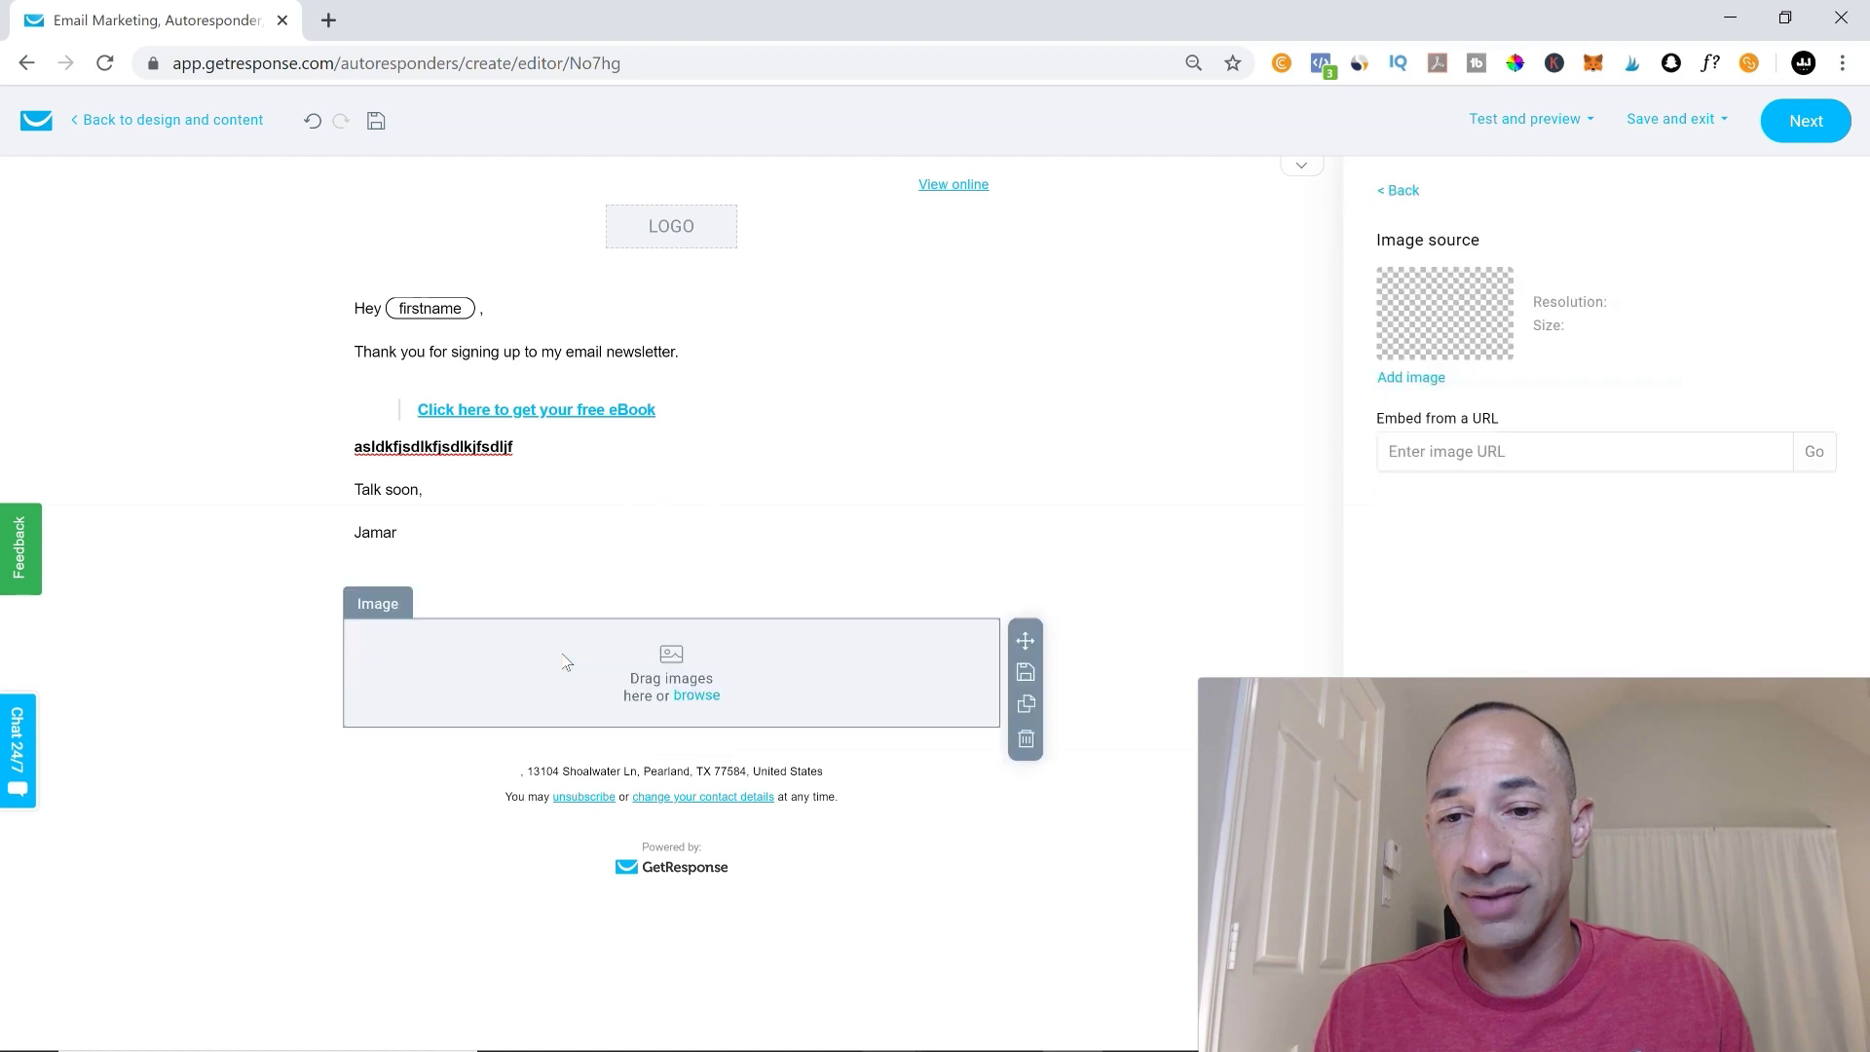
left_click(691, 692)
left_click(1634, 343)
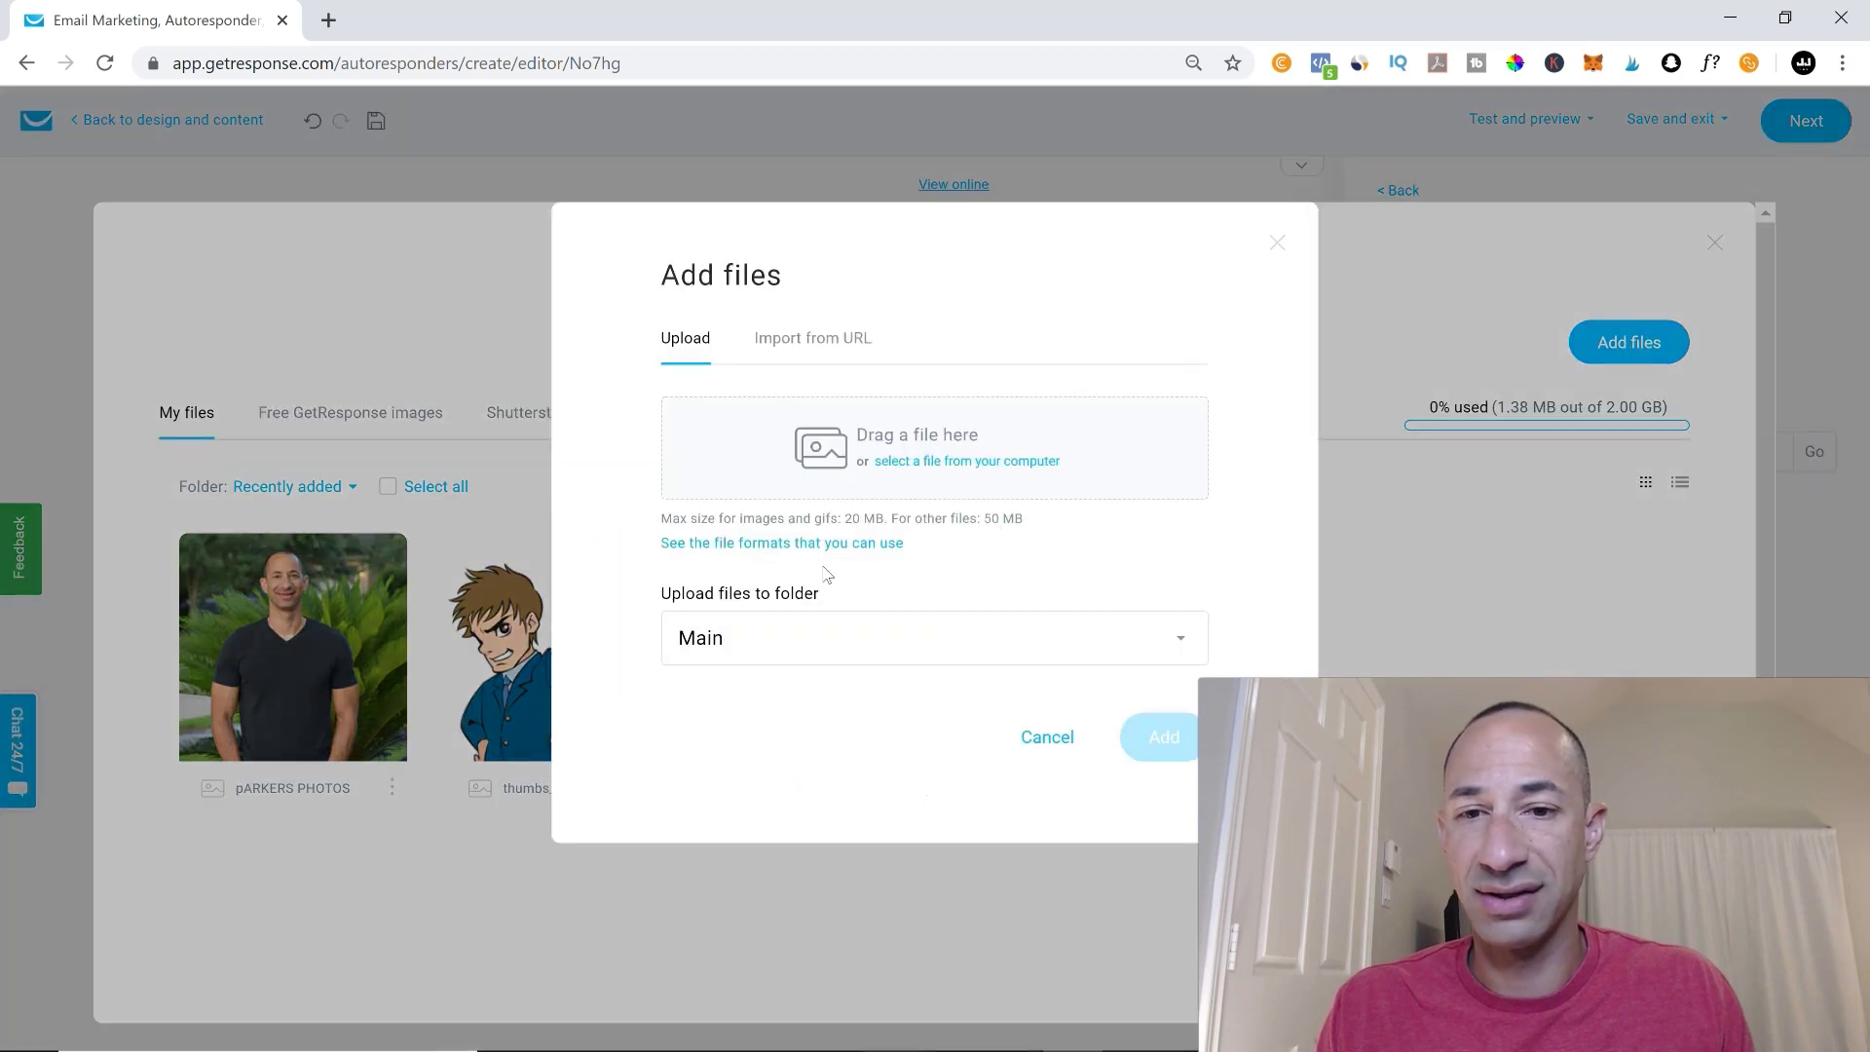
left_click(1266, 248)
mouse_move(782, 606)
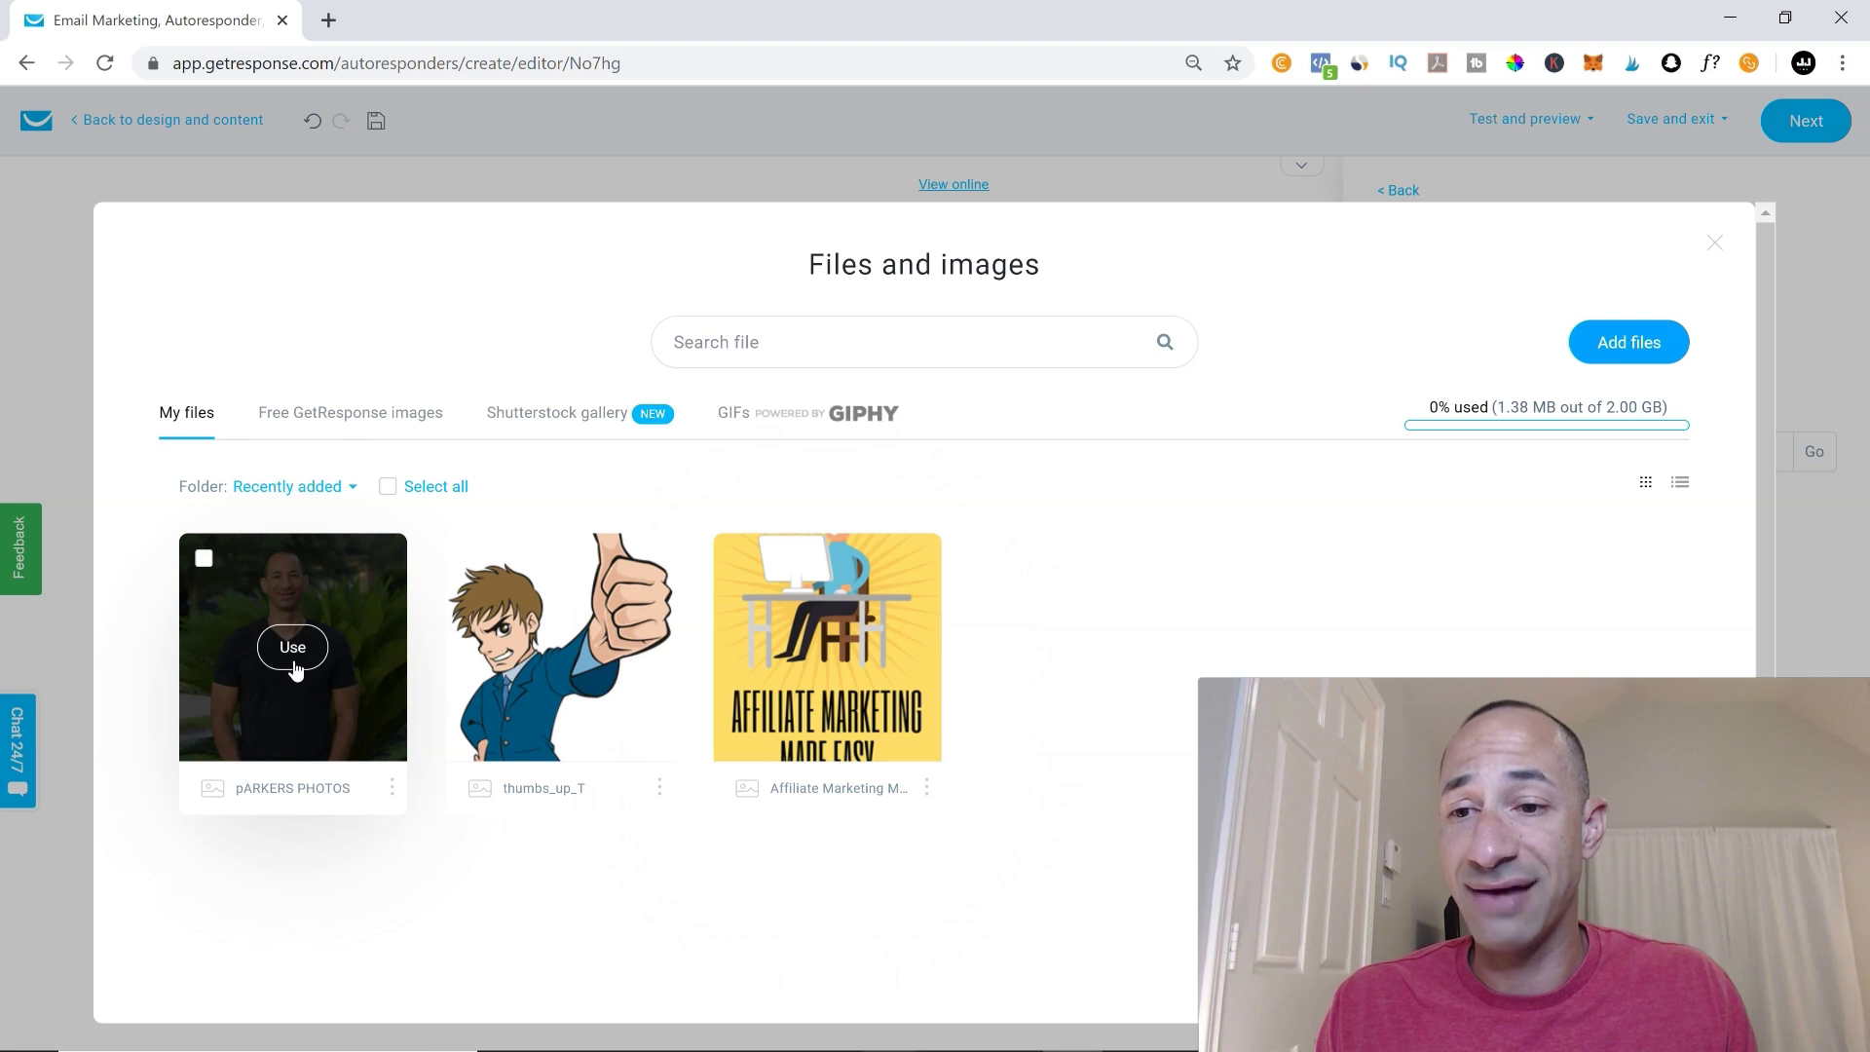
left_click(294, 649)
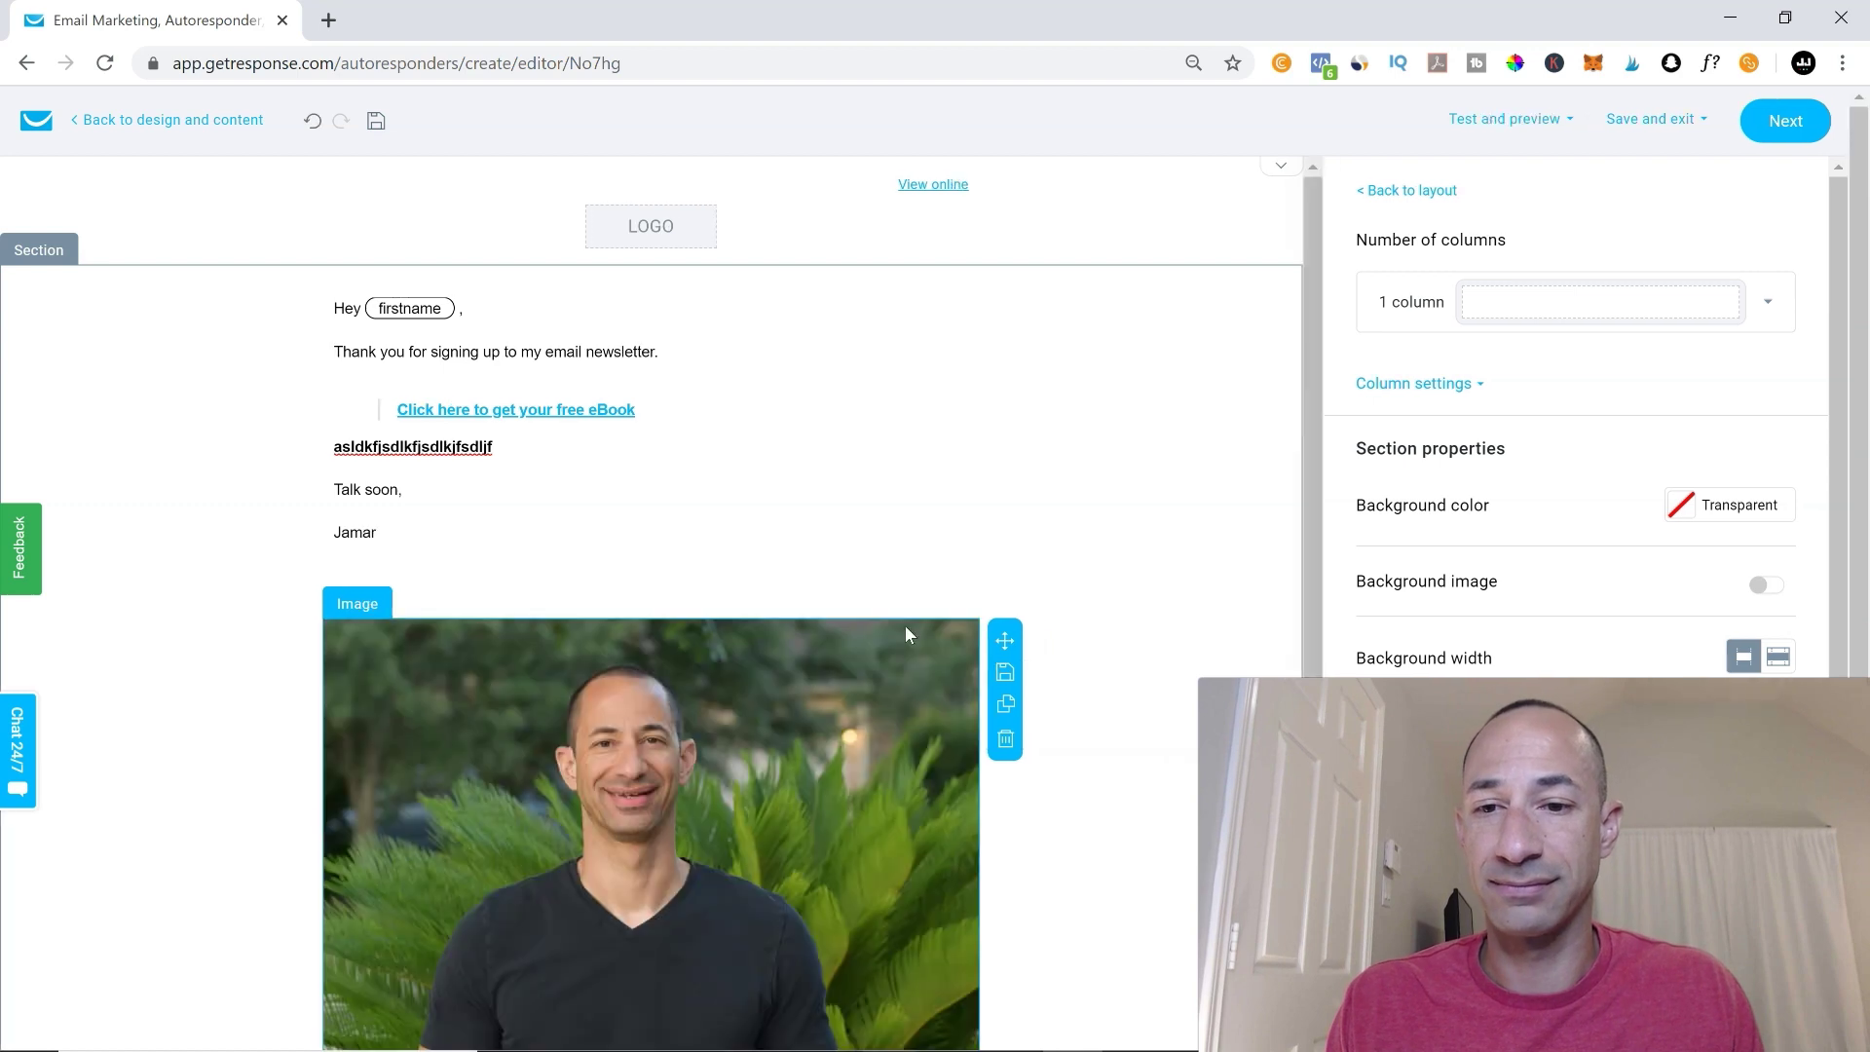
Step: Open the image settings for the inserted 600 x 600 portrait photo
scroll(863, 705, "down", 4)
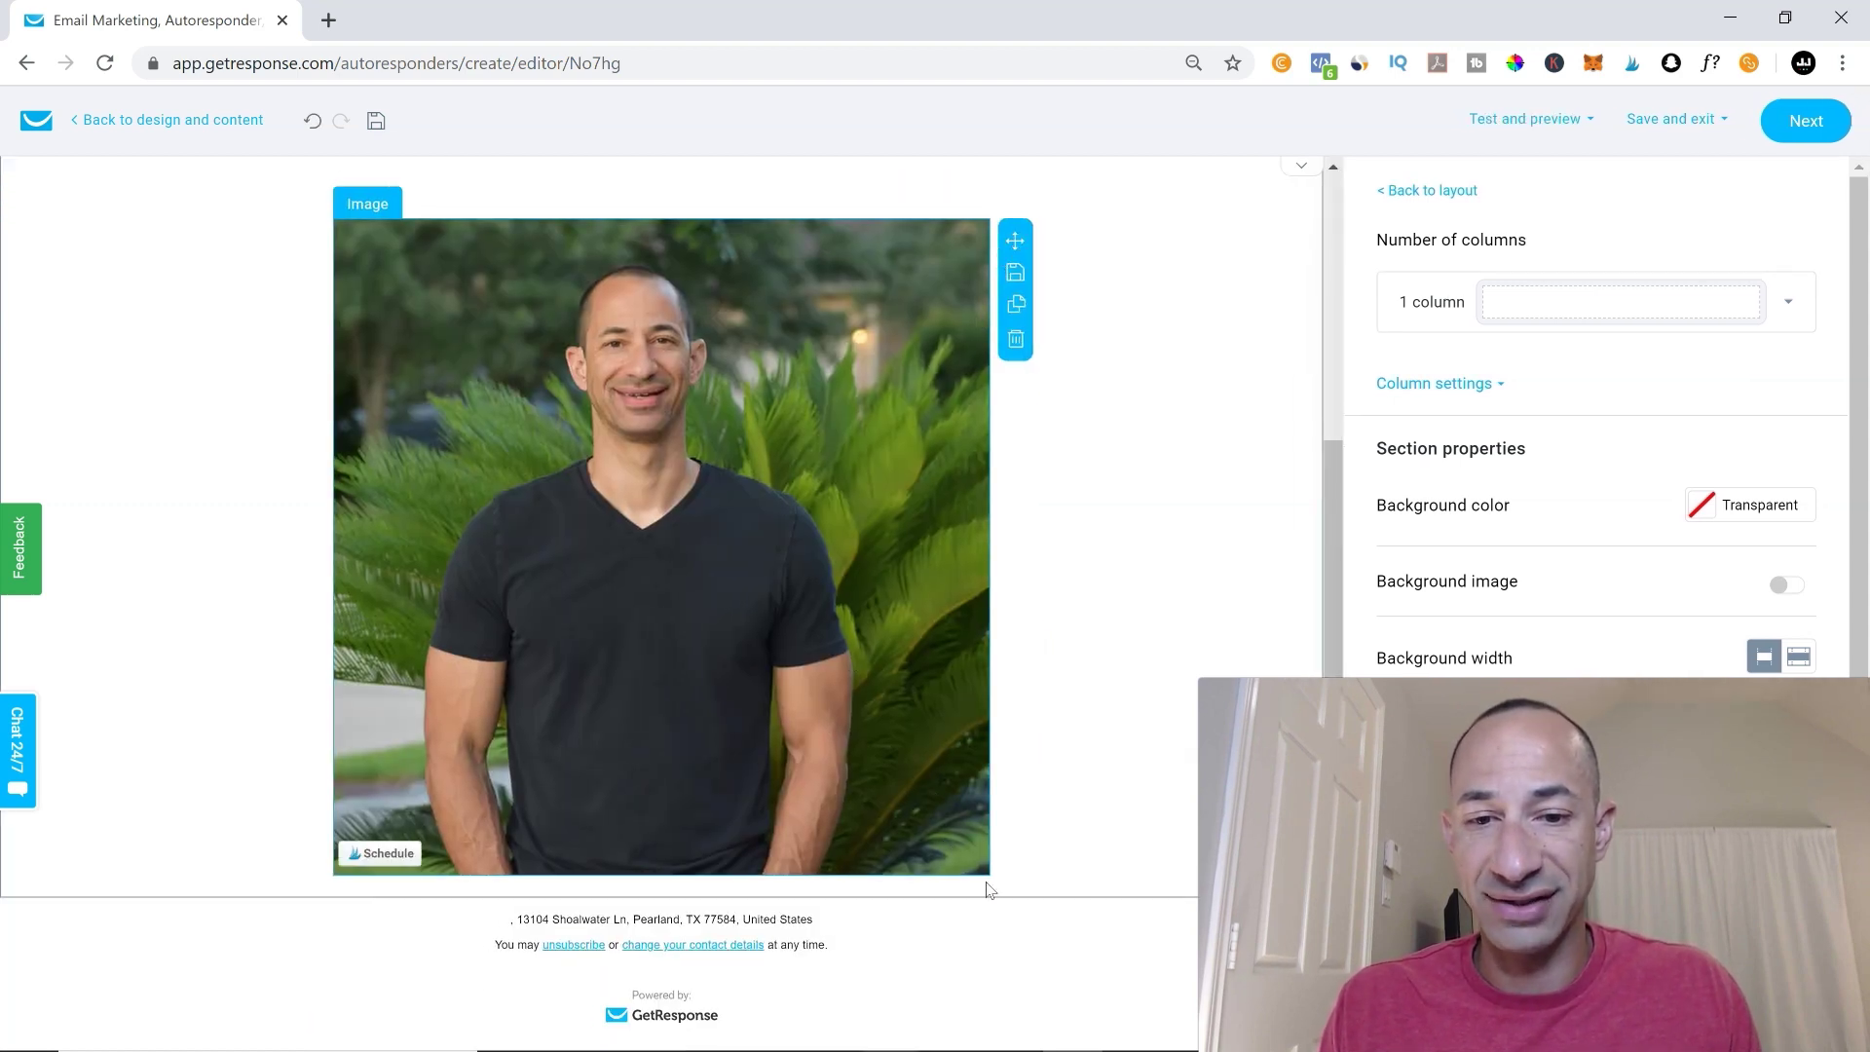
left_click(986, 884)
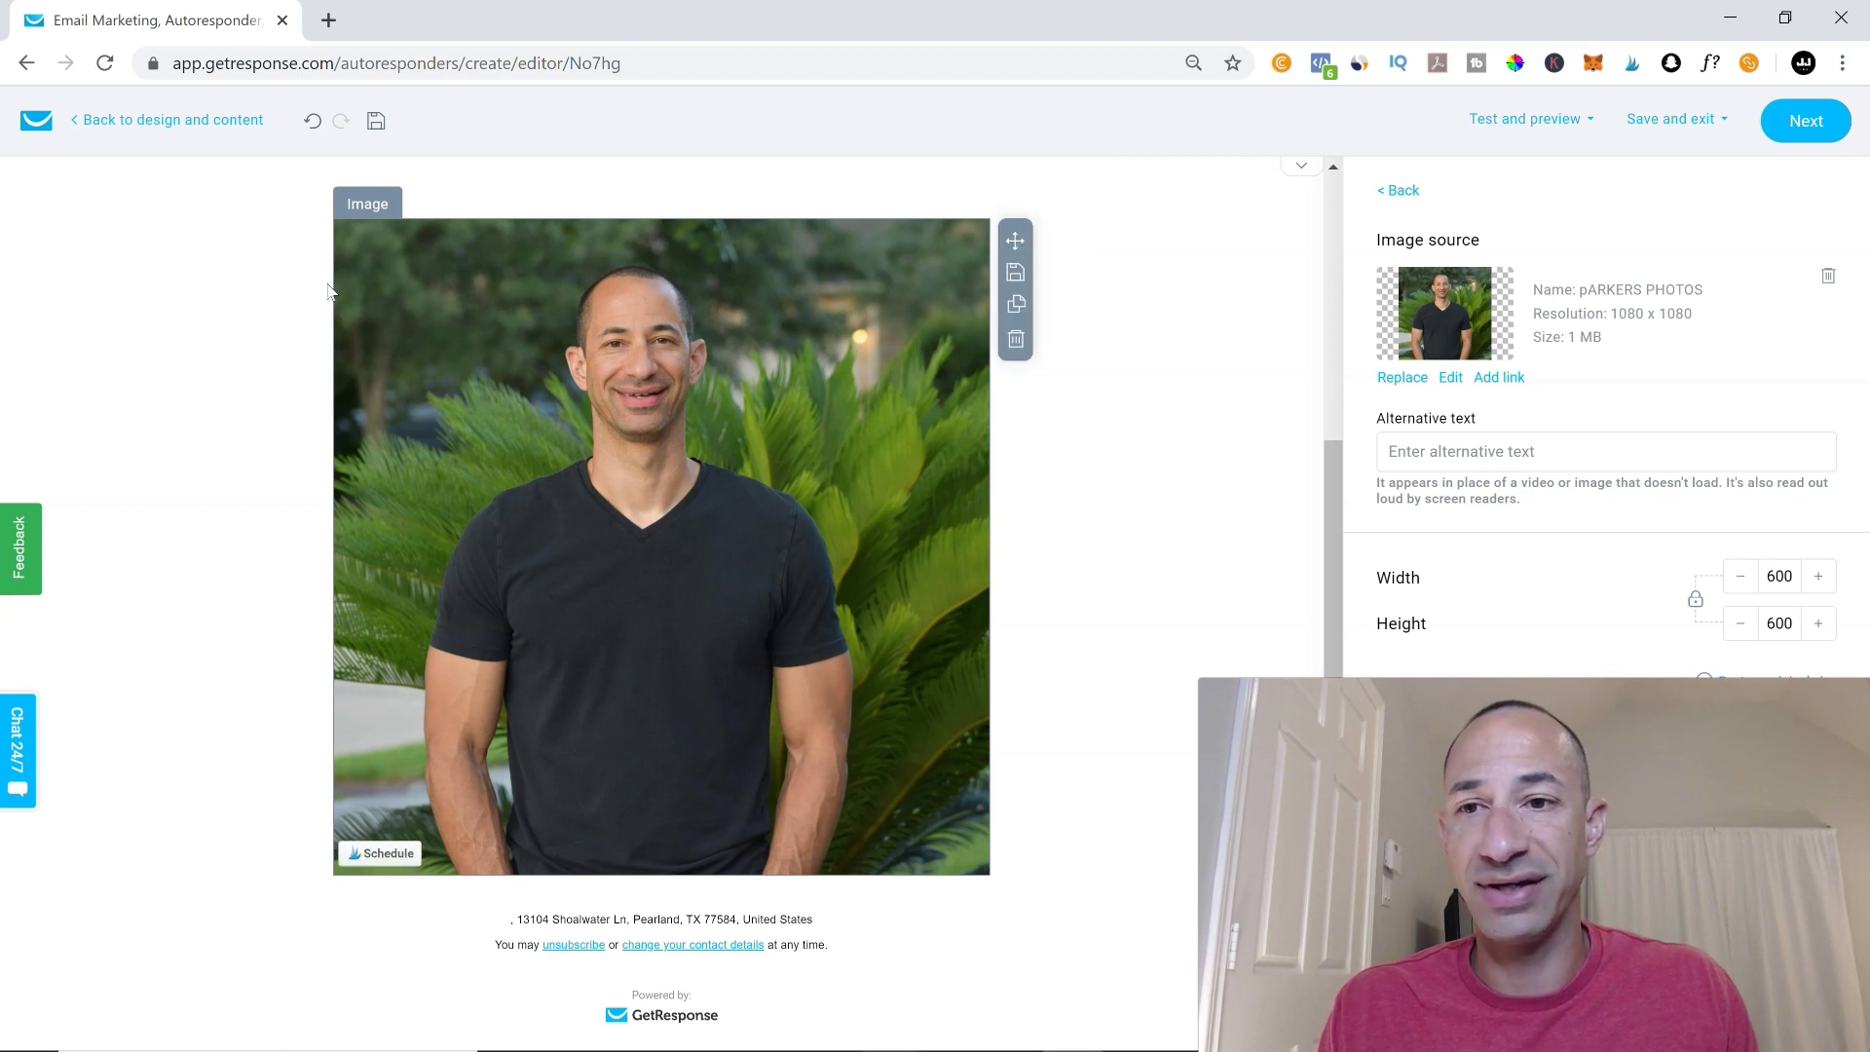
scroll(447, 285, "up", 4)
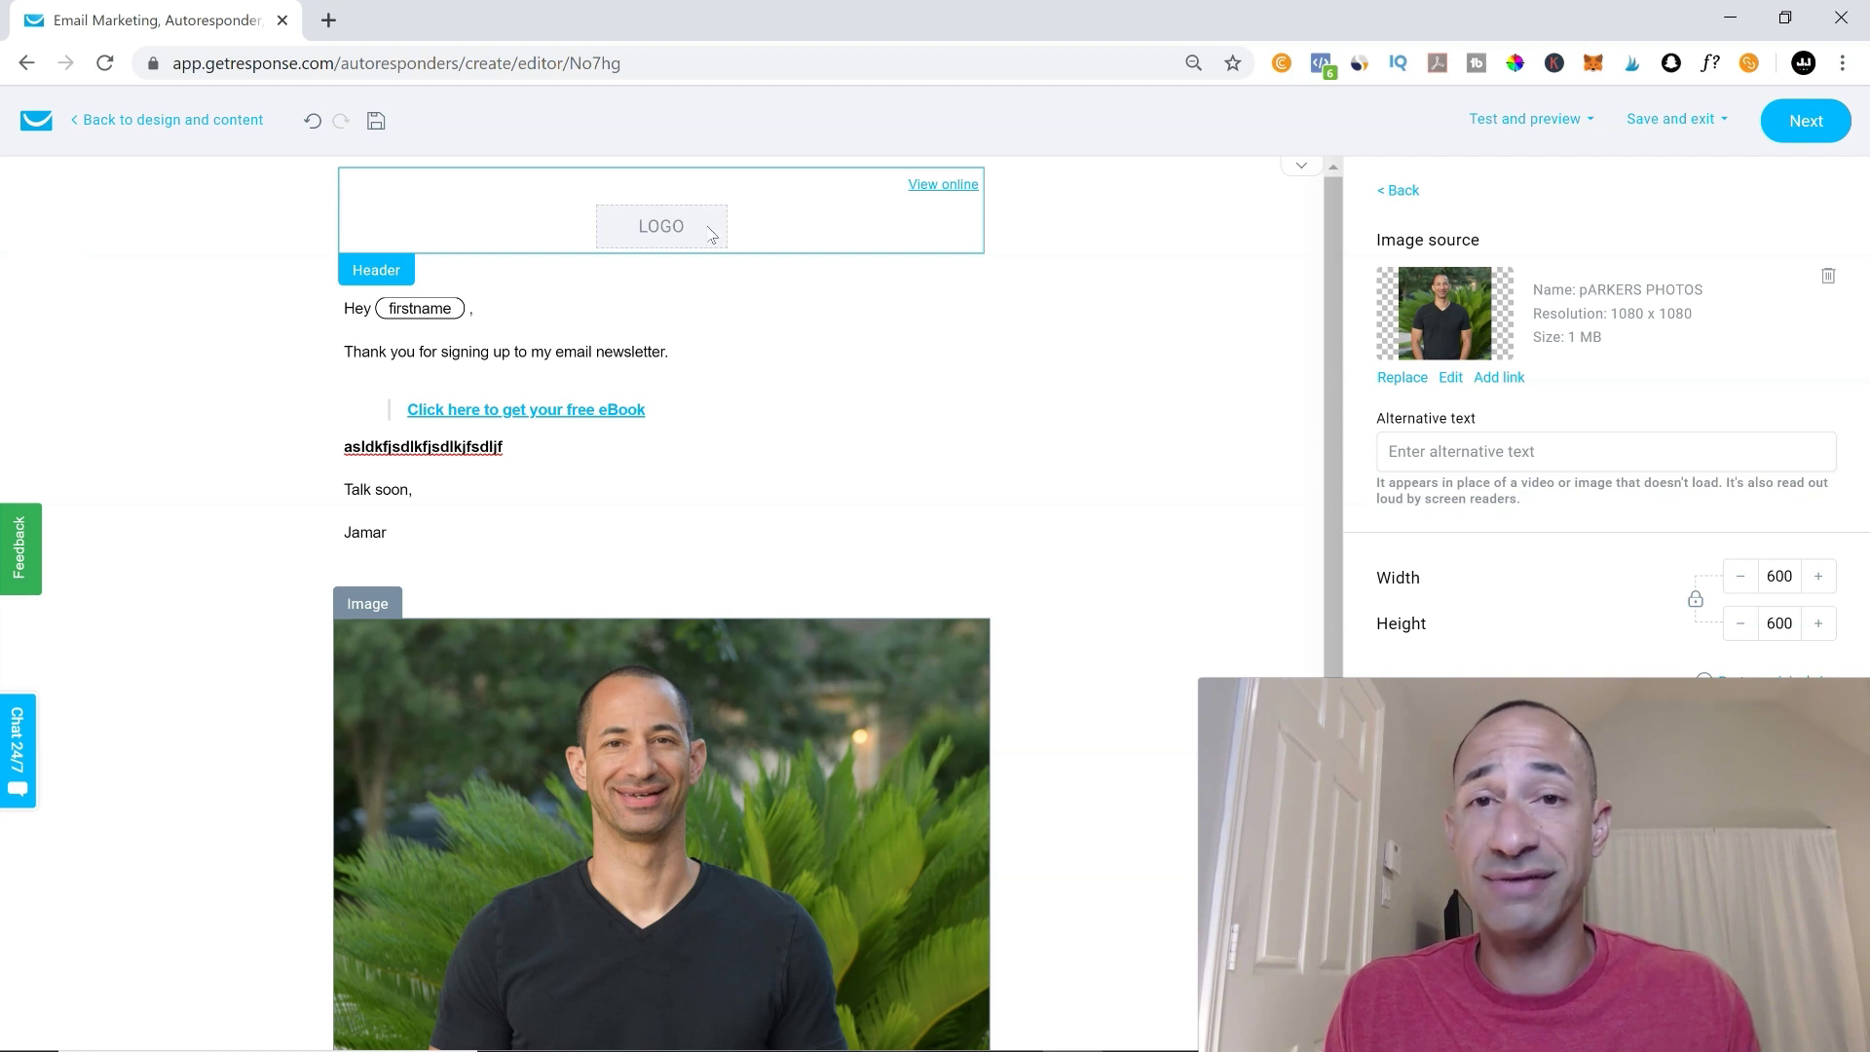
Step: Review the email body layout and select the stray line of random letters
left_click(325, 301)
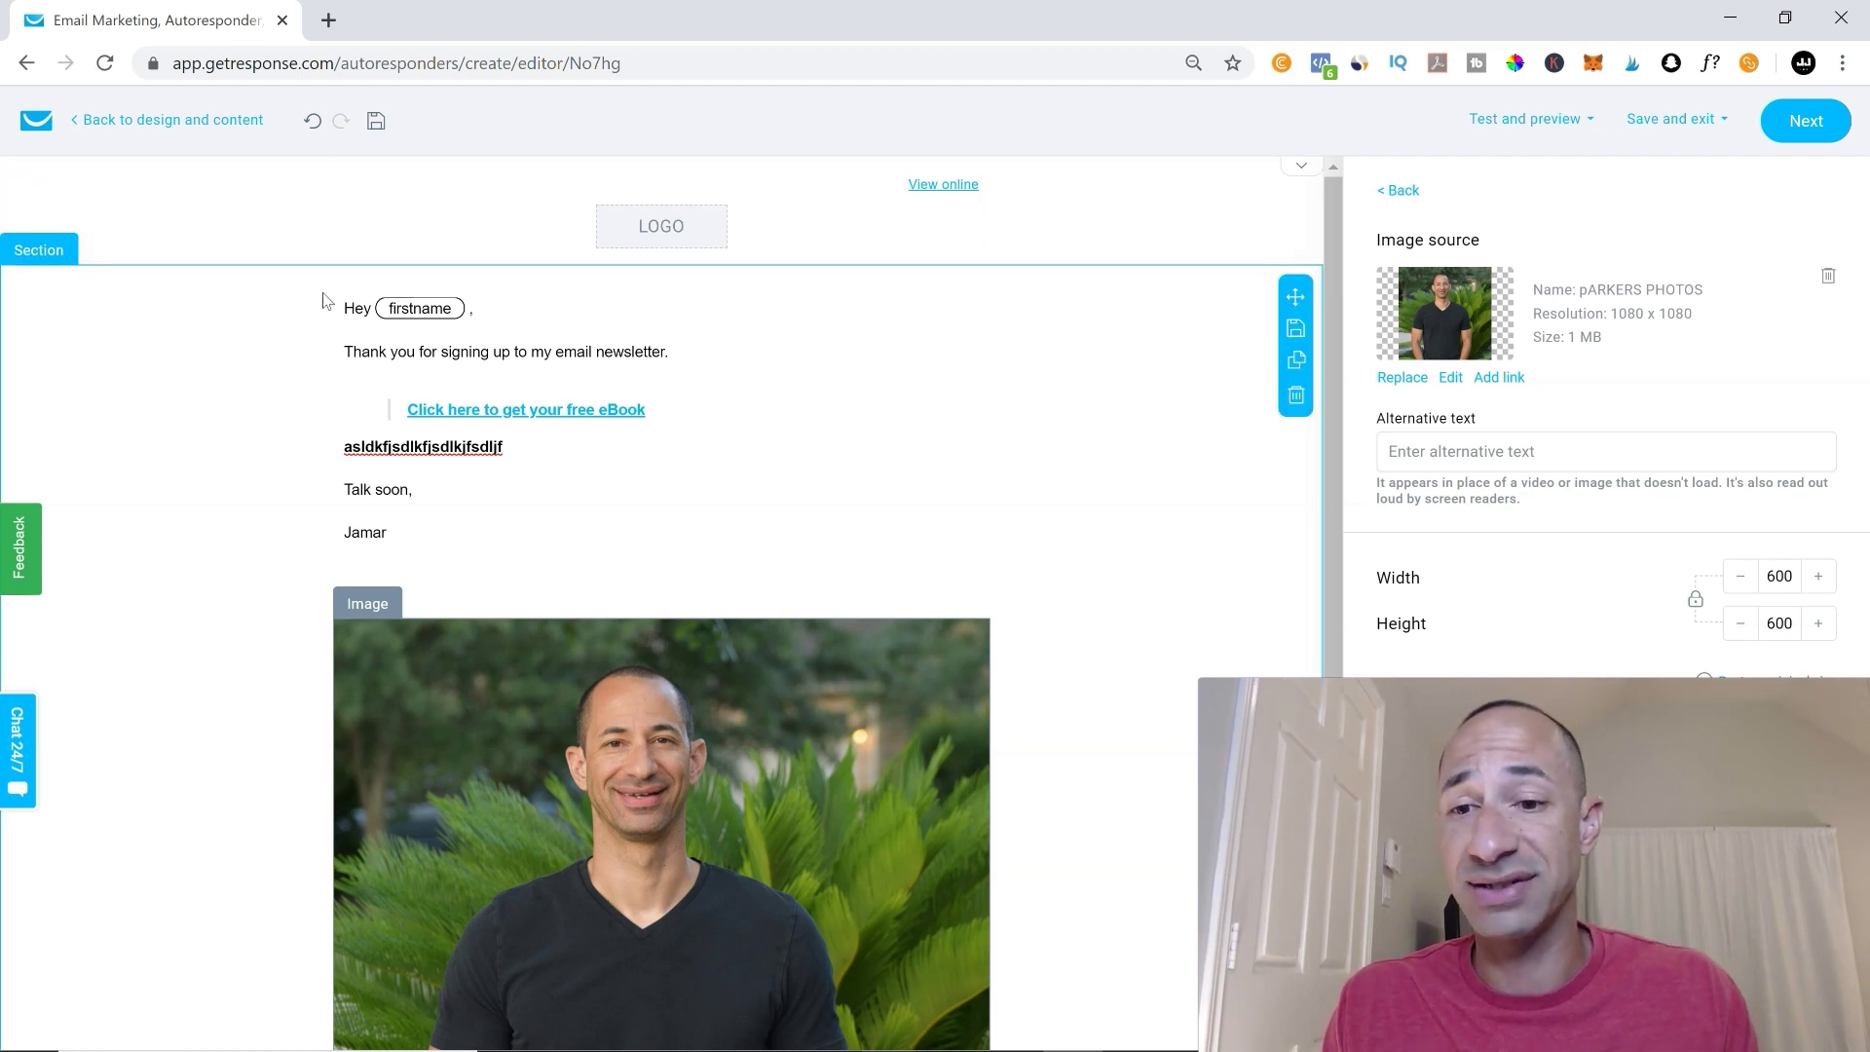
scroll(325, 306, "down", 4)
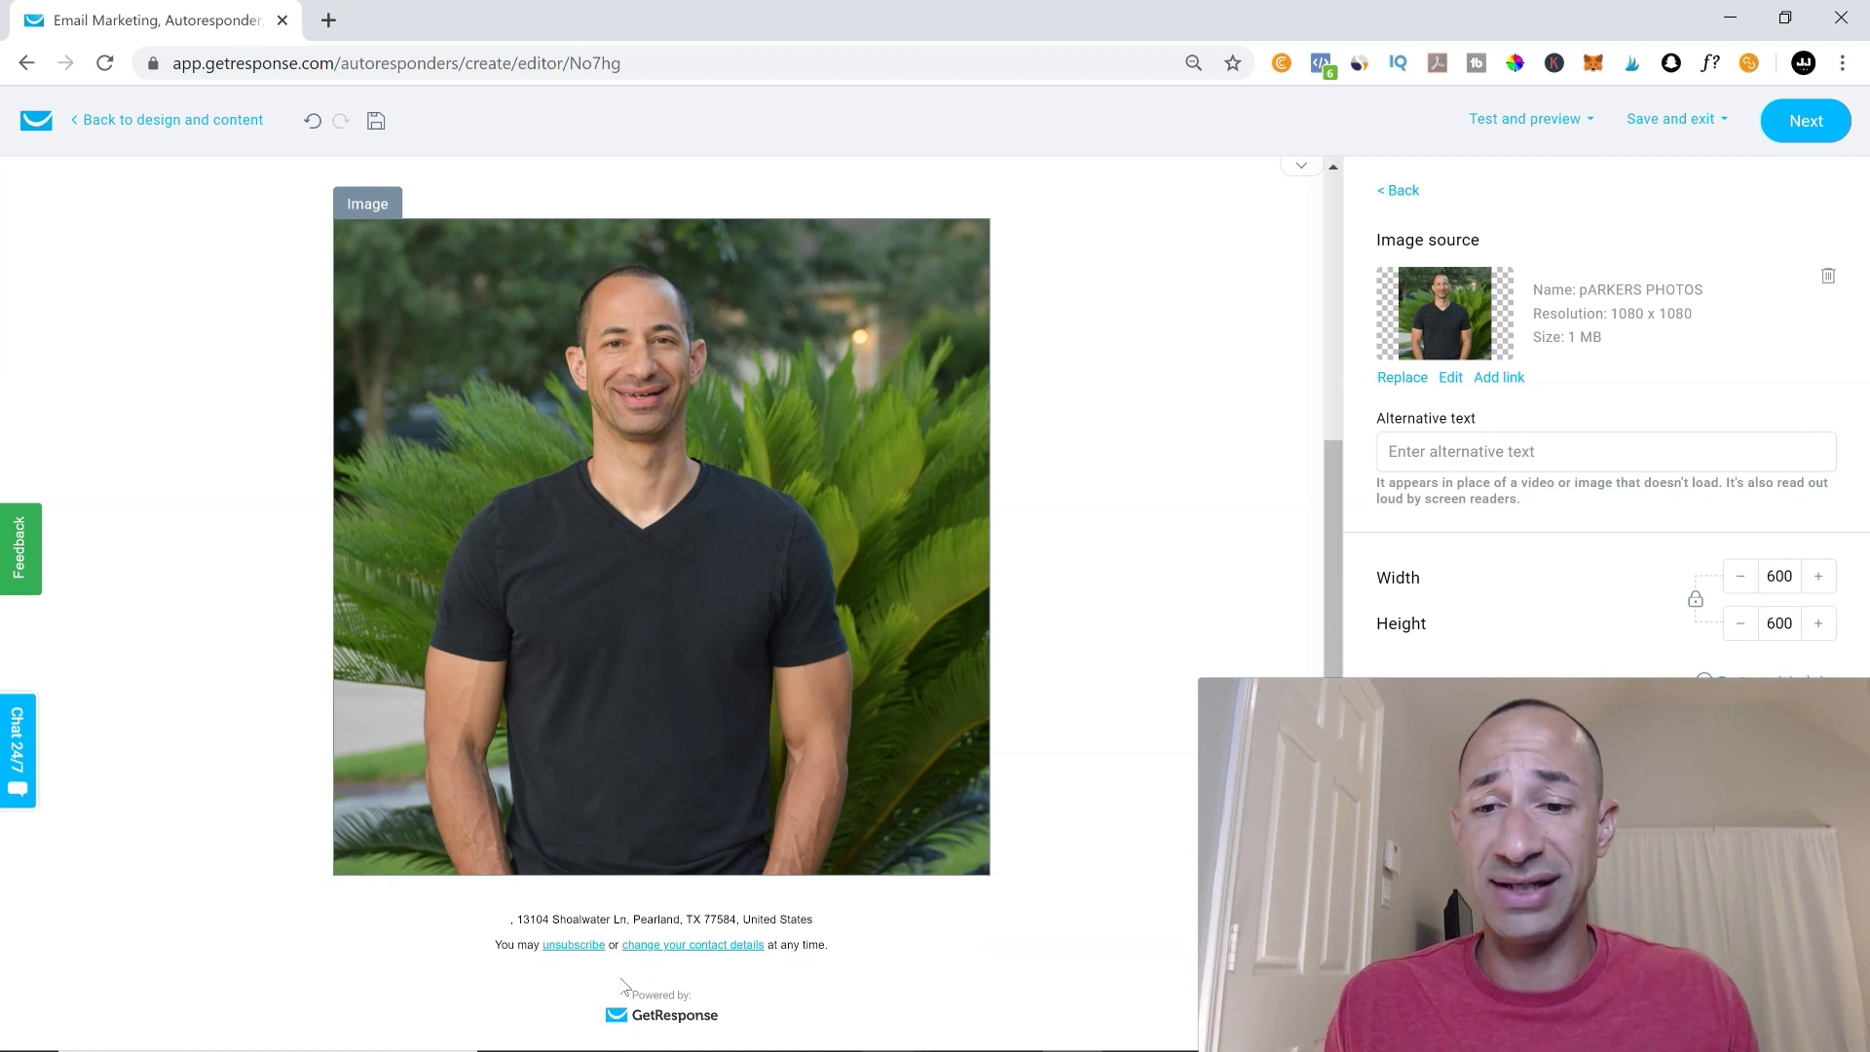
scroll(672, 964, "up", 2)
scroll(623, 969, "down", 2)
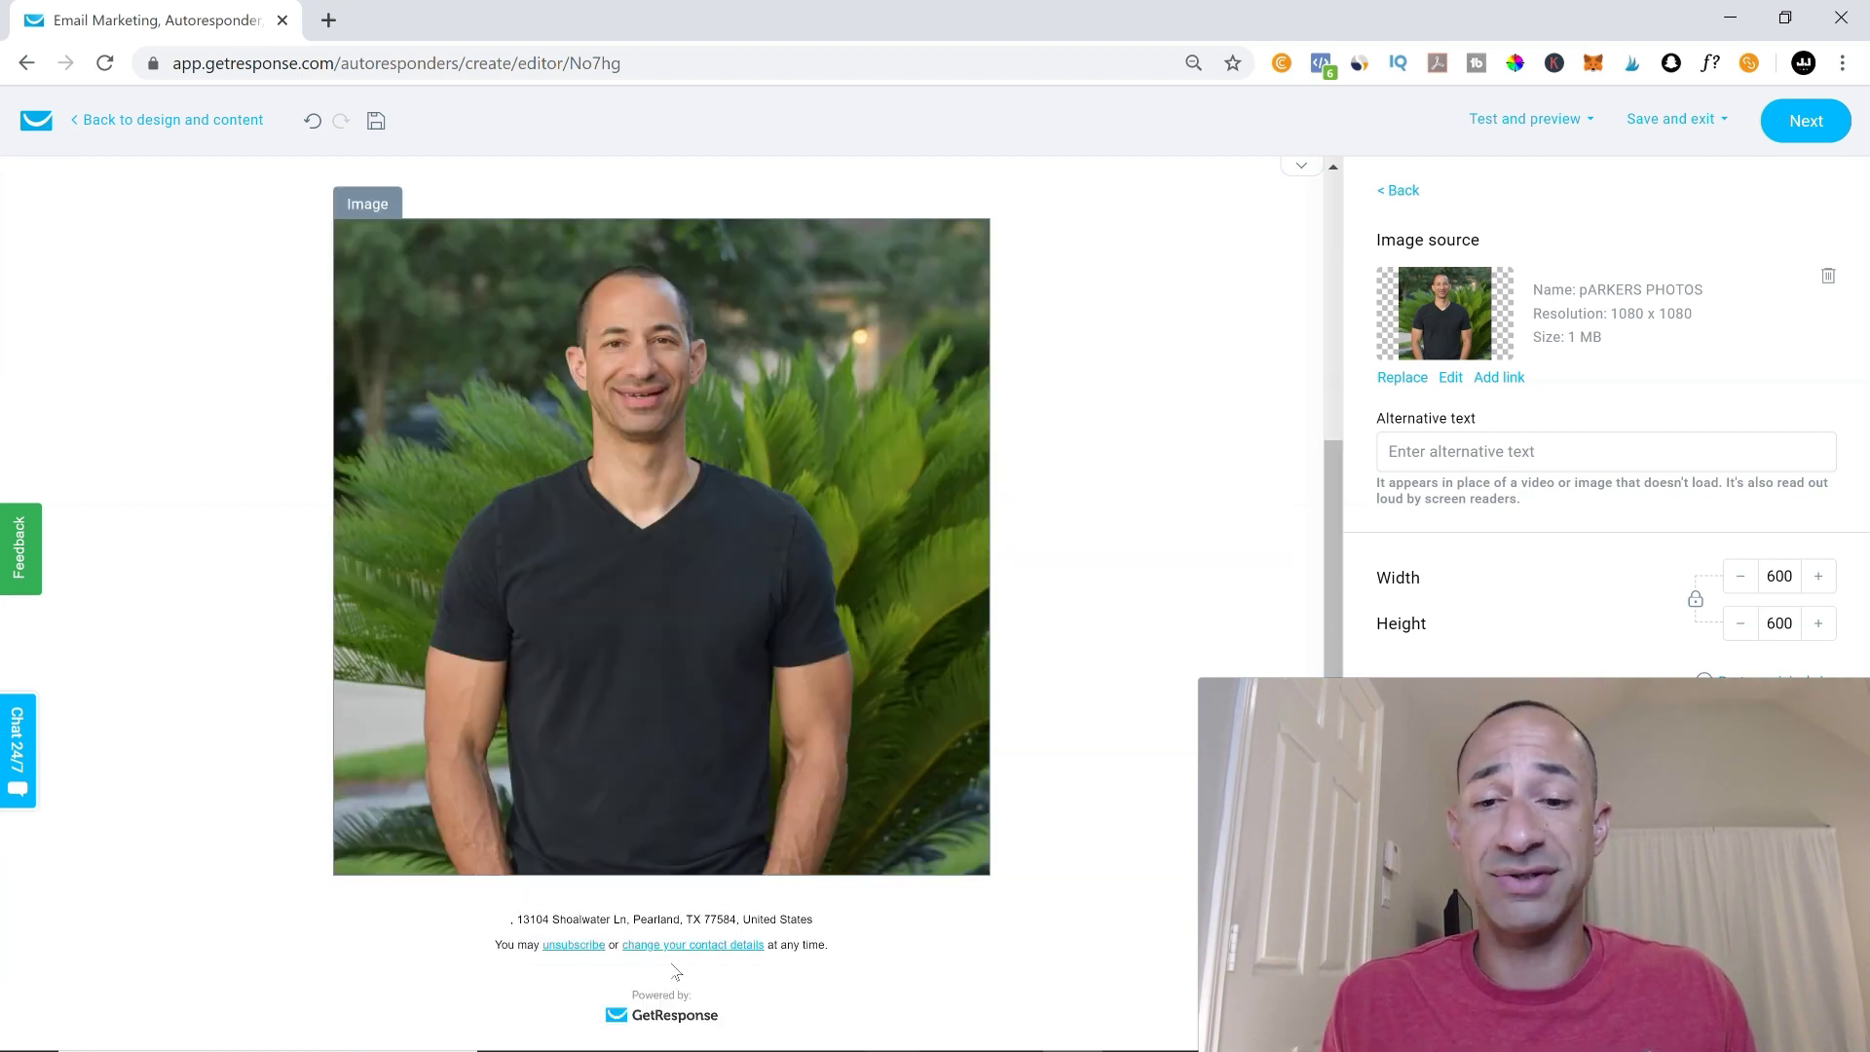
scroll(1023, 780, "up", 4)
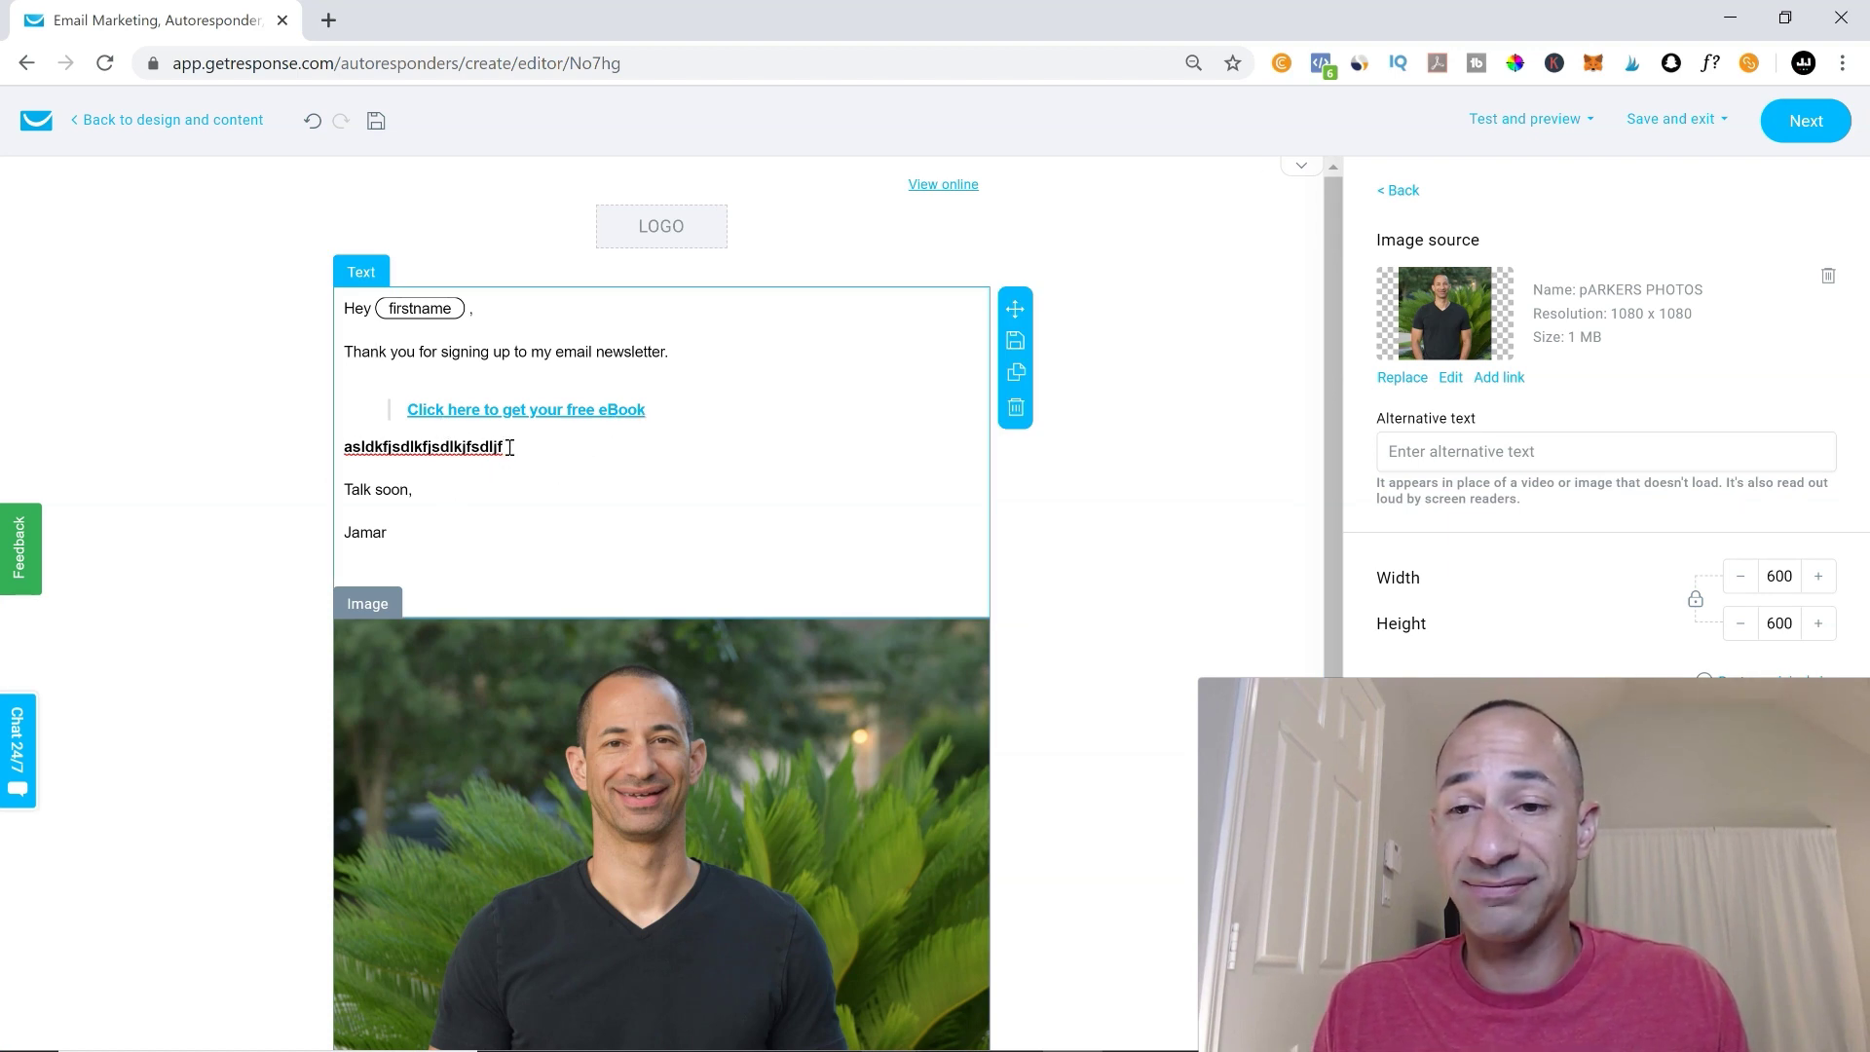
left_click_drag(505, 447, 344, 448)
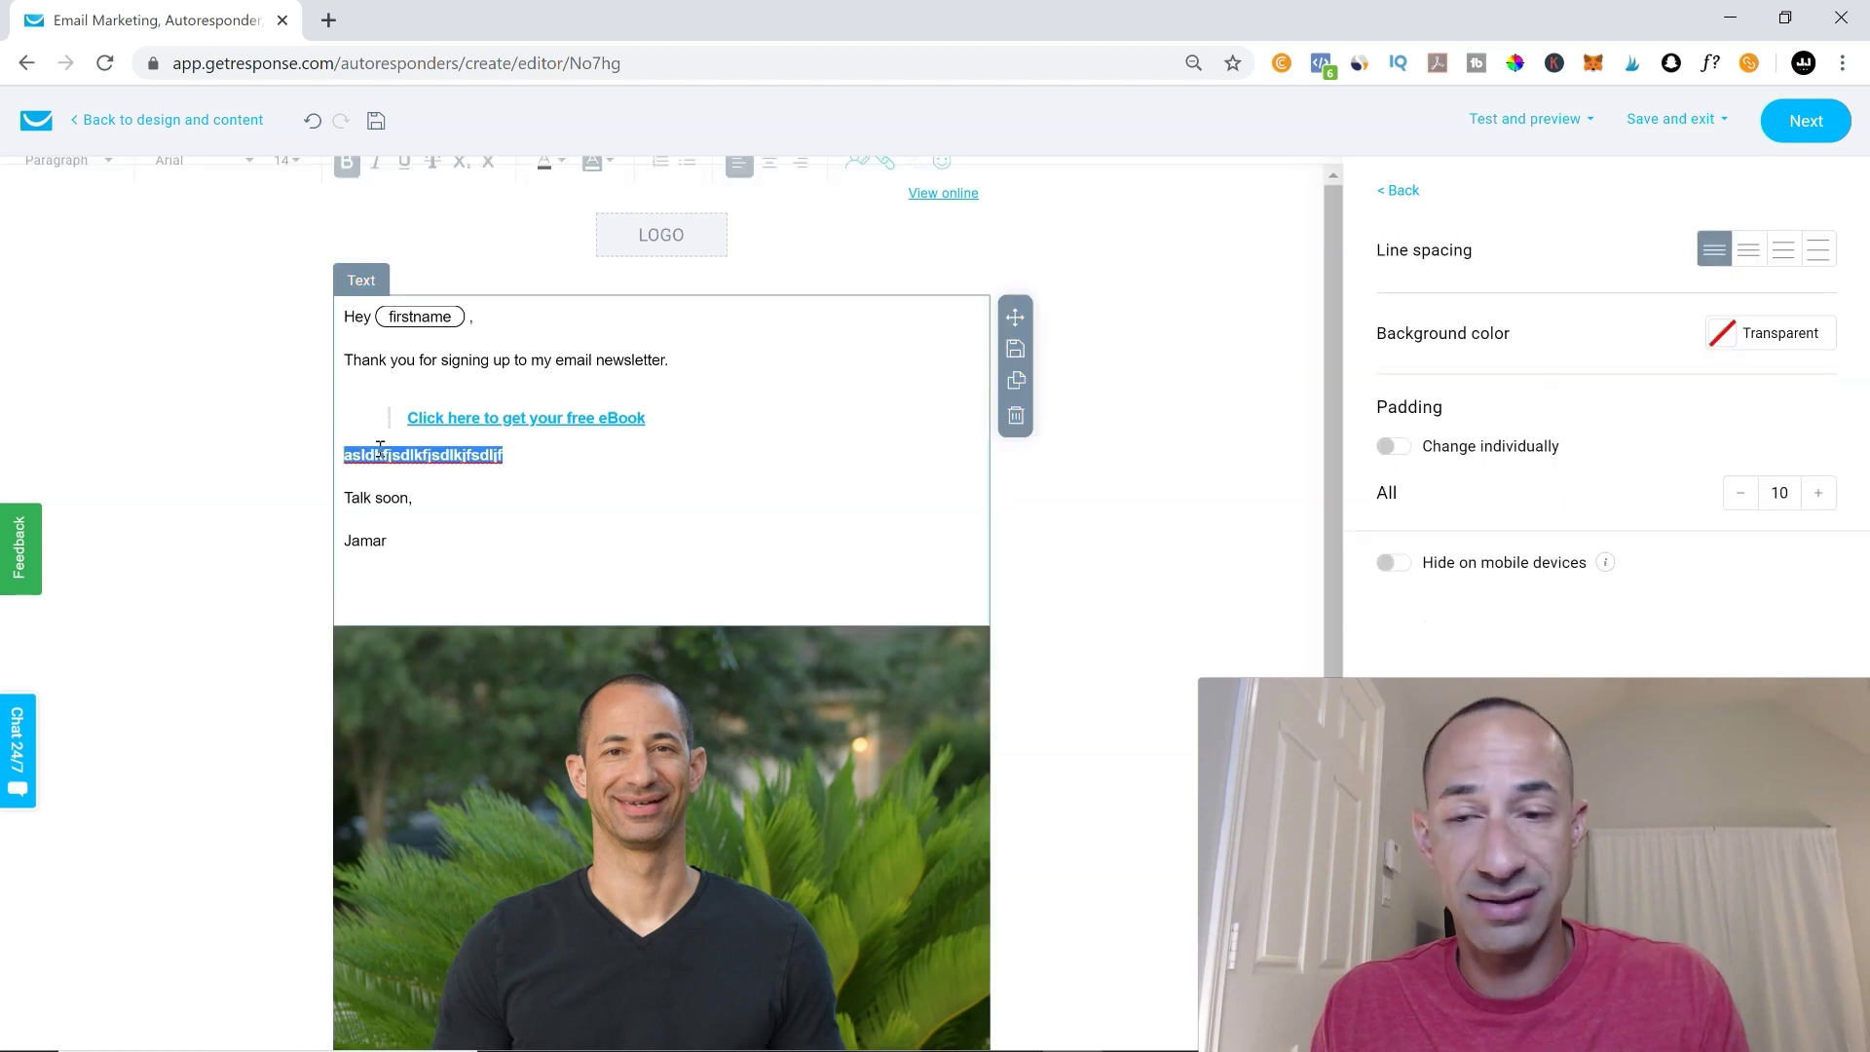
Step: Delete the random-letter line under the eBook link, leaving a blank line before the sign-off
key("BackSpace")
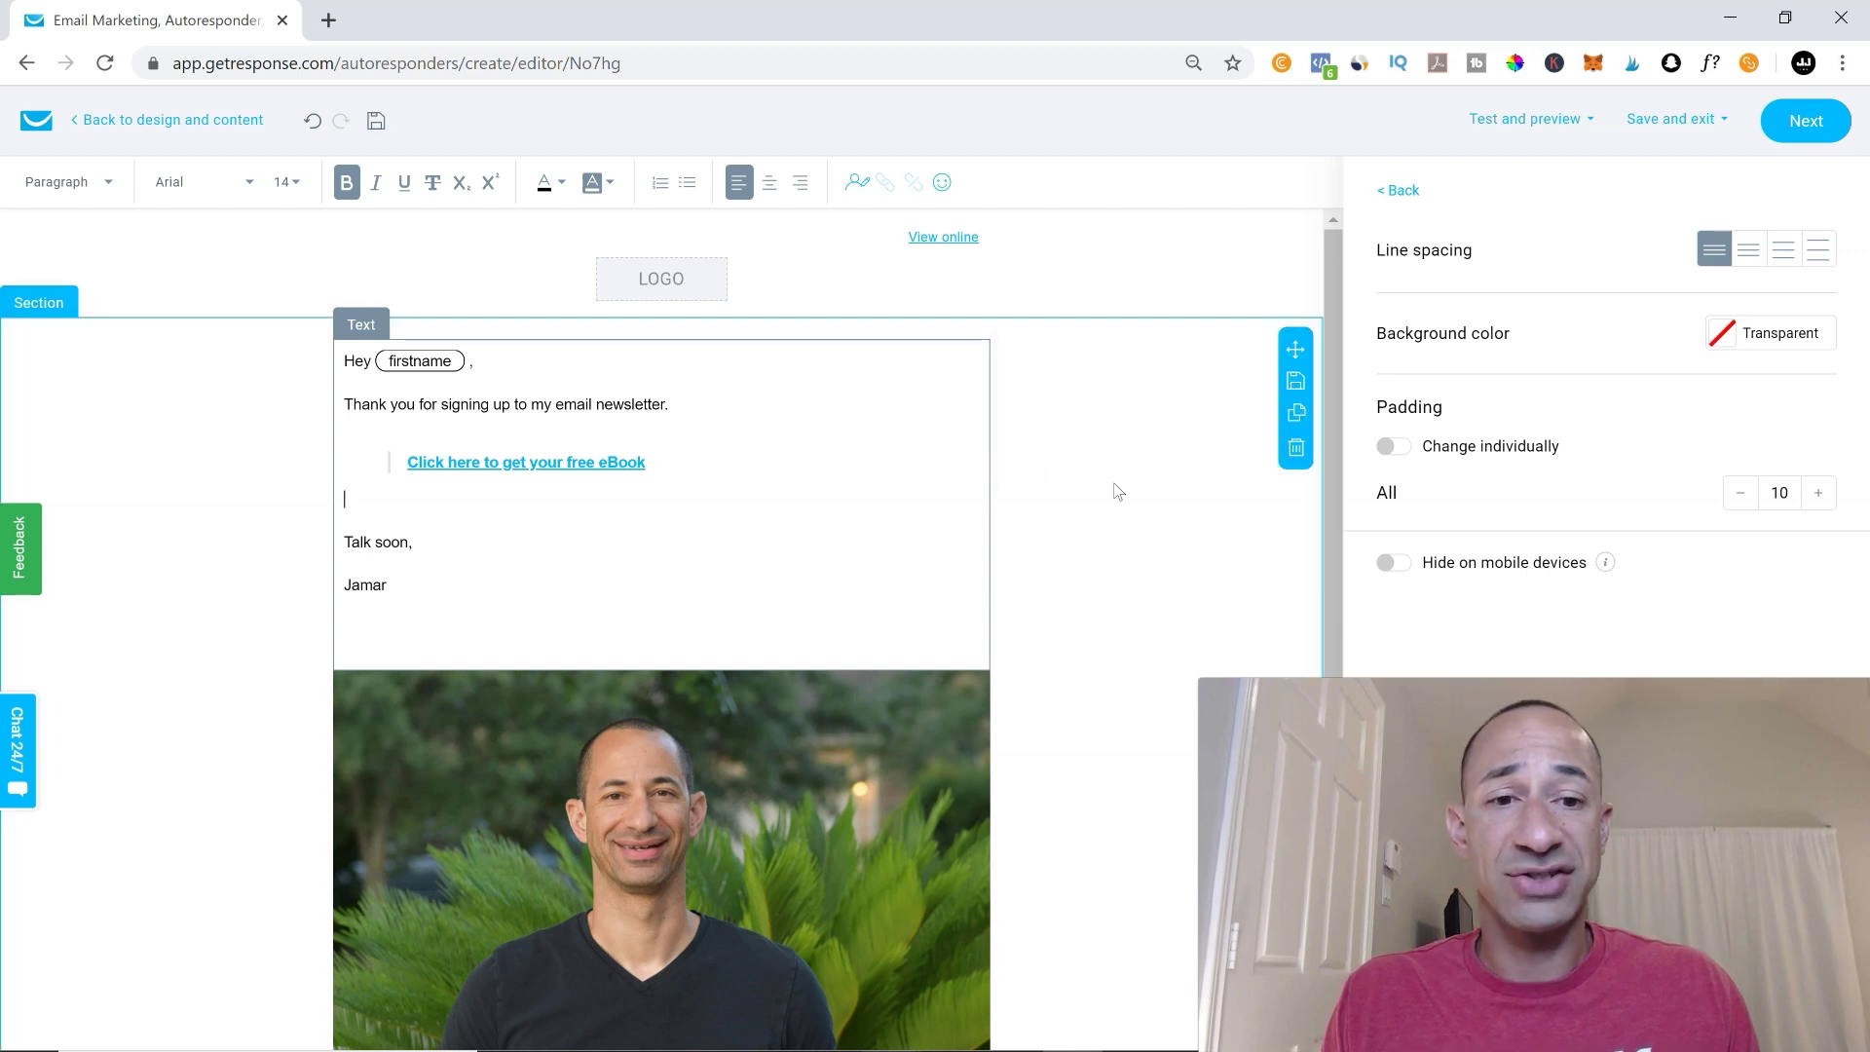
scroll(1107, 484, "down", 1)
scroll(1108, 484, "down", 4)
scroll(1150, 497, "down", 1)
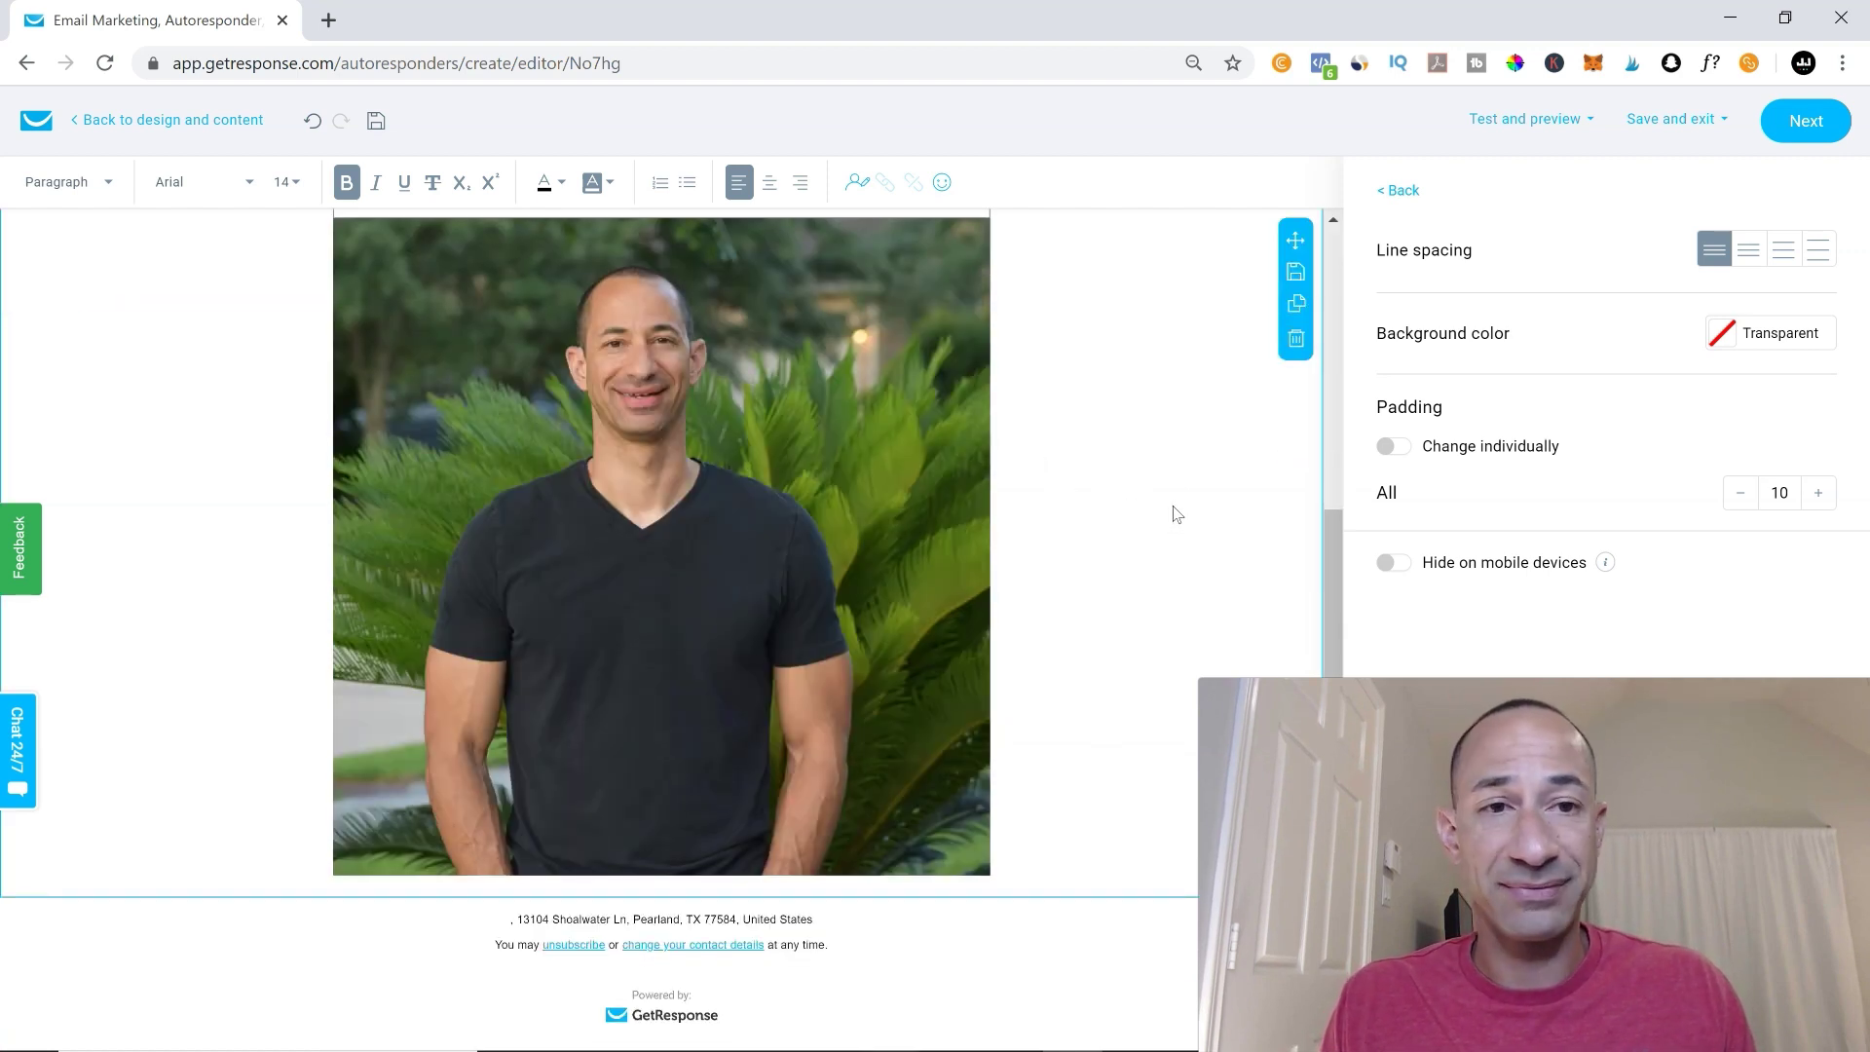
scroll(1184, 507, "up", 5)
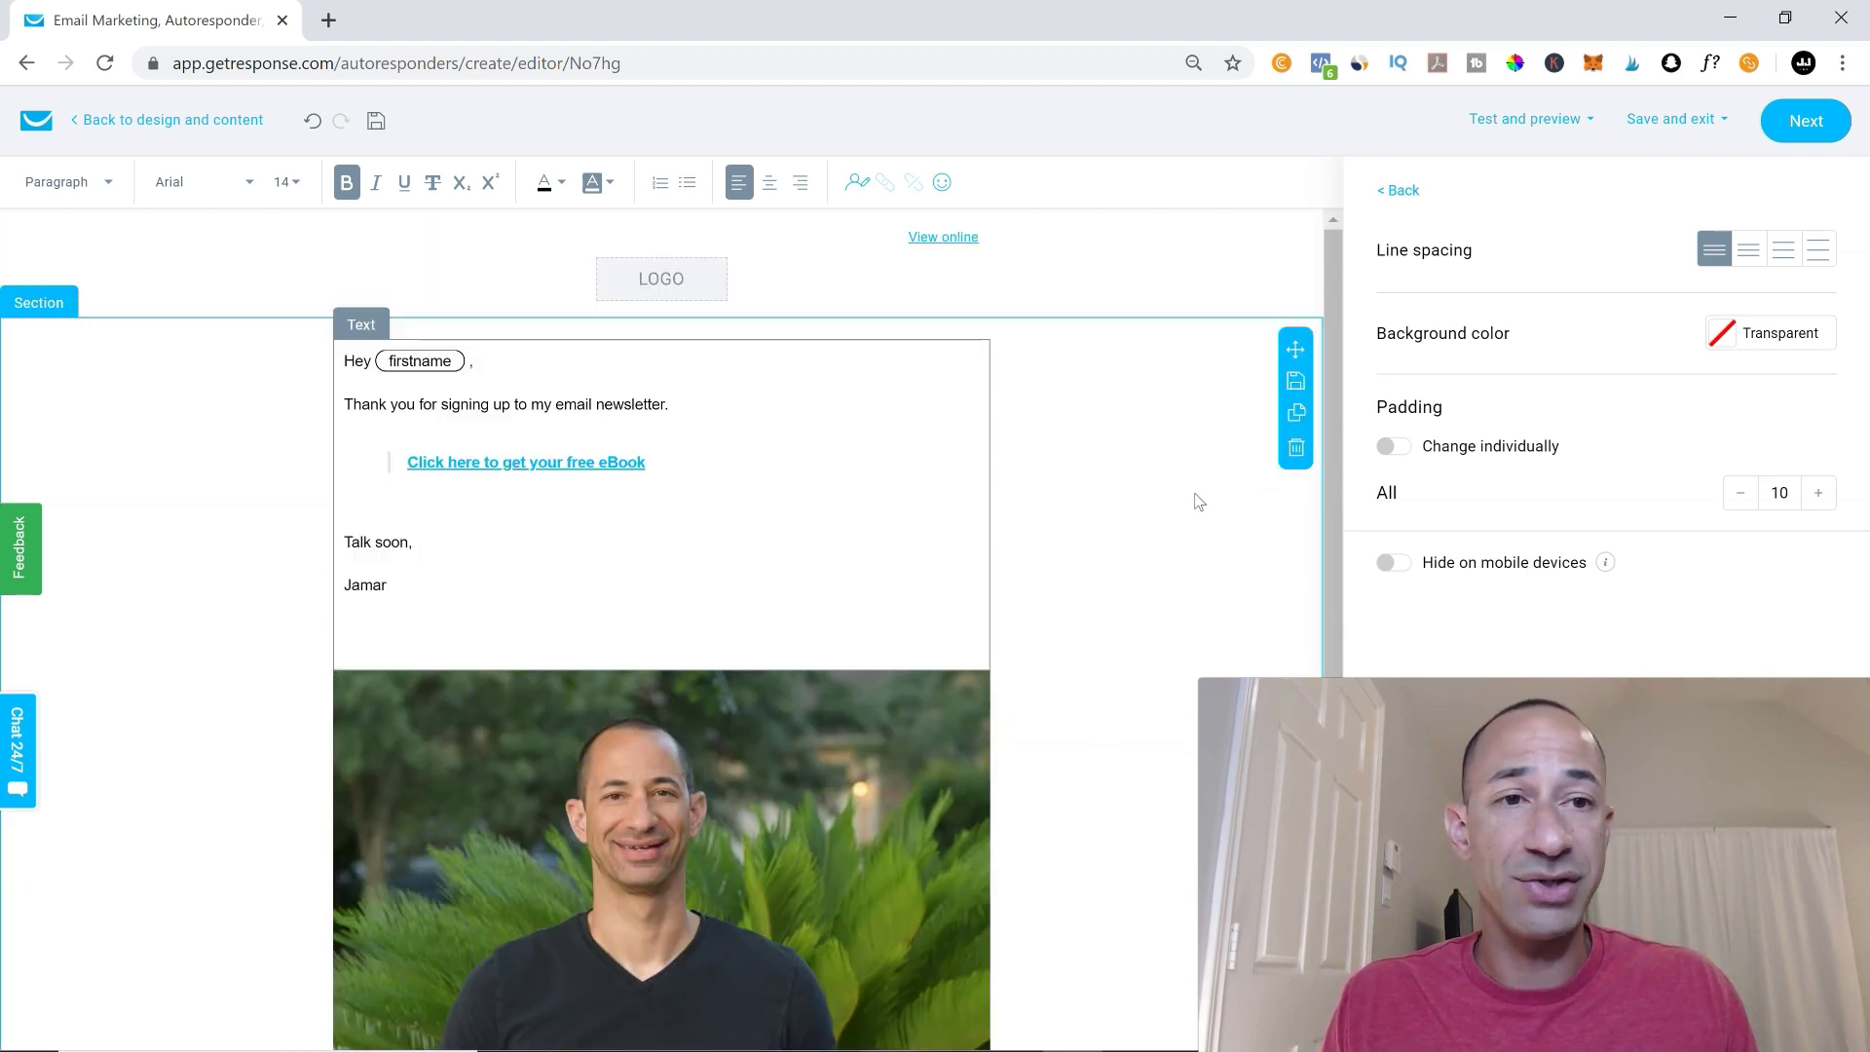
left_click(1570, 121)
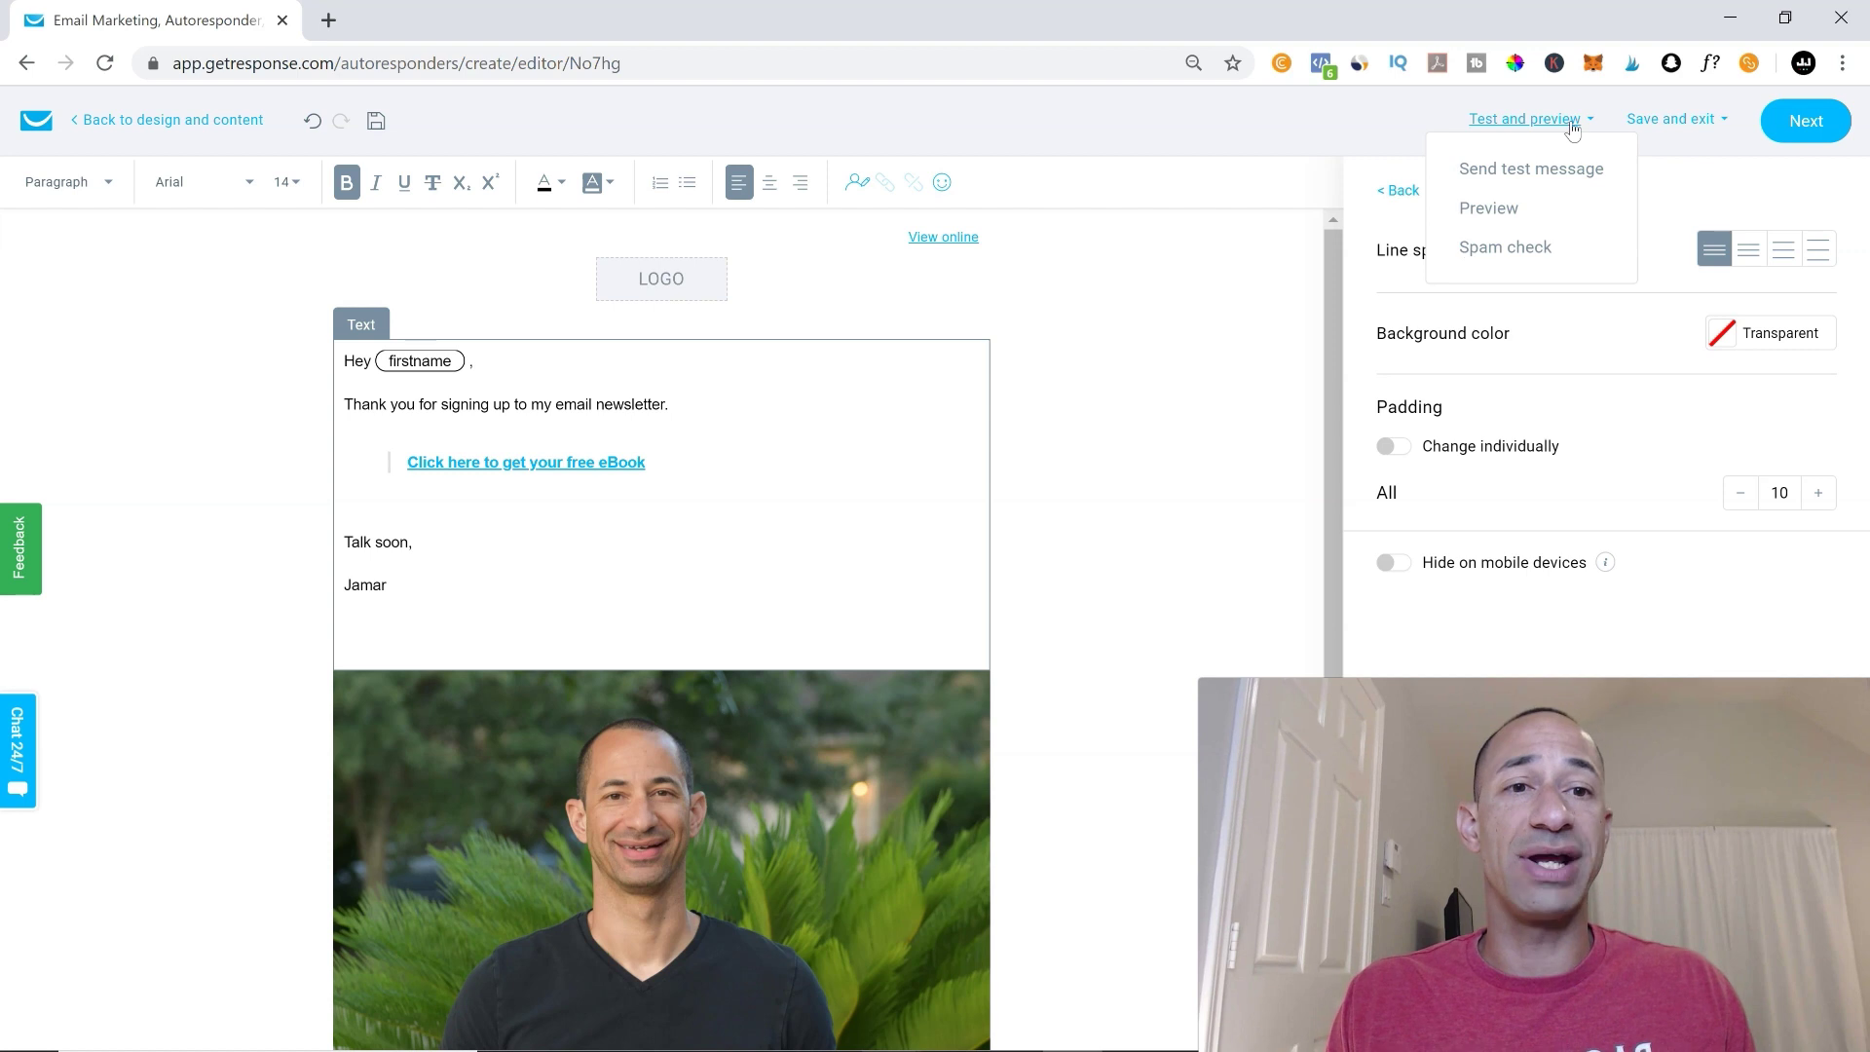
left_click(1530, 172)
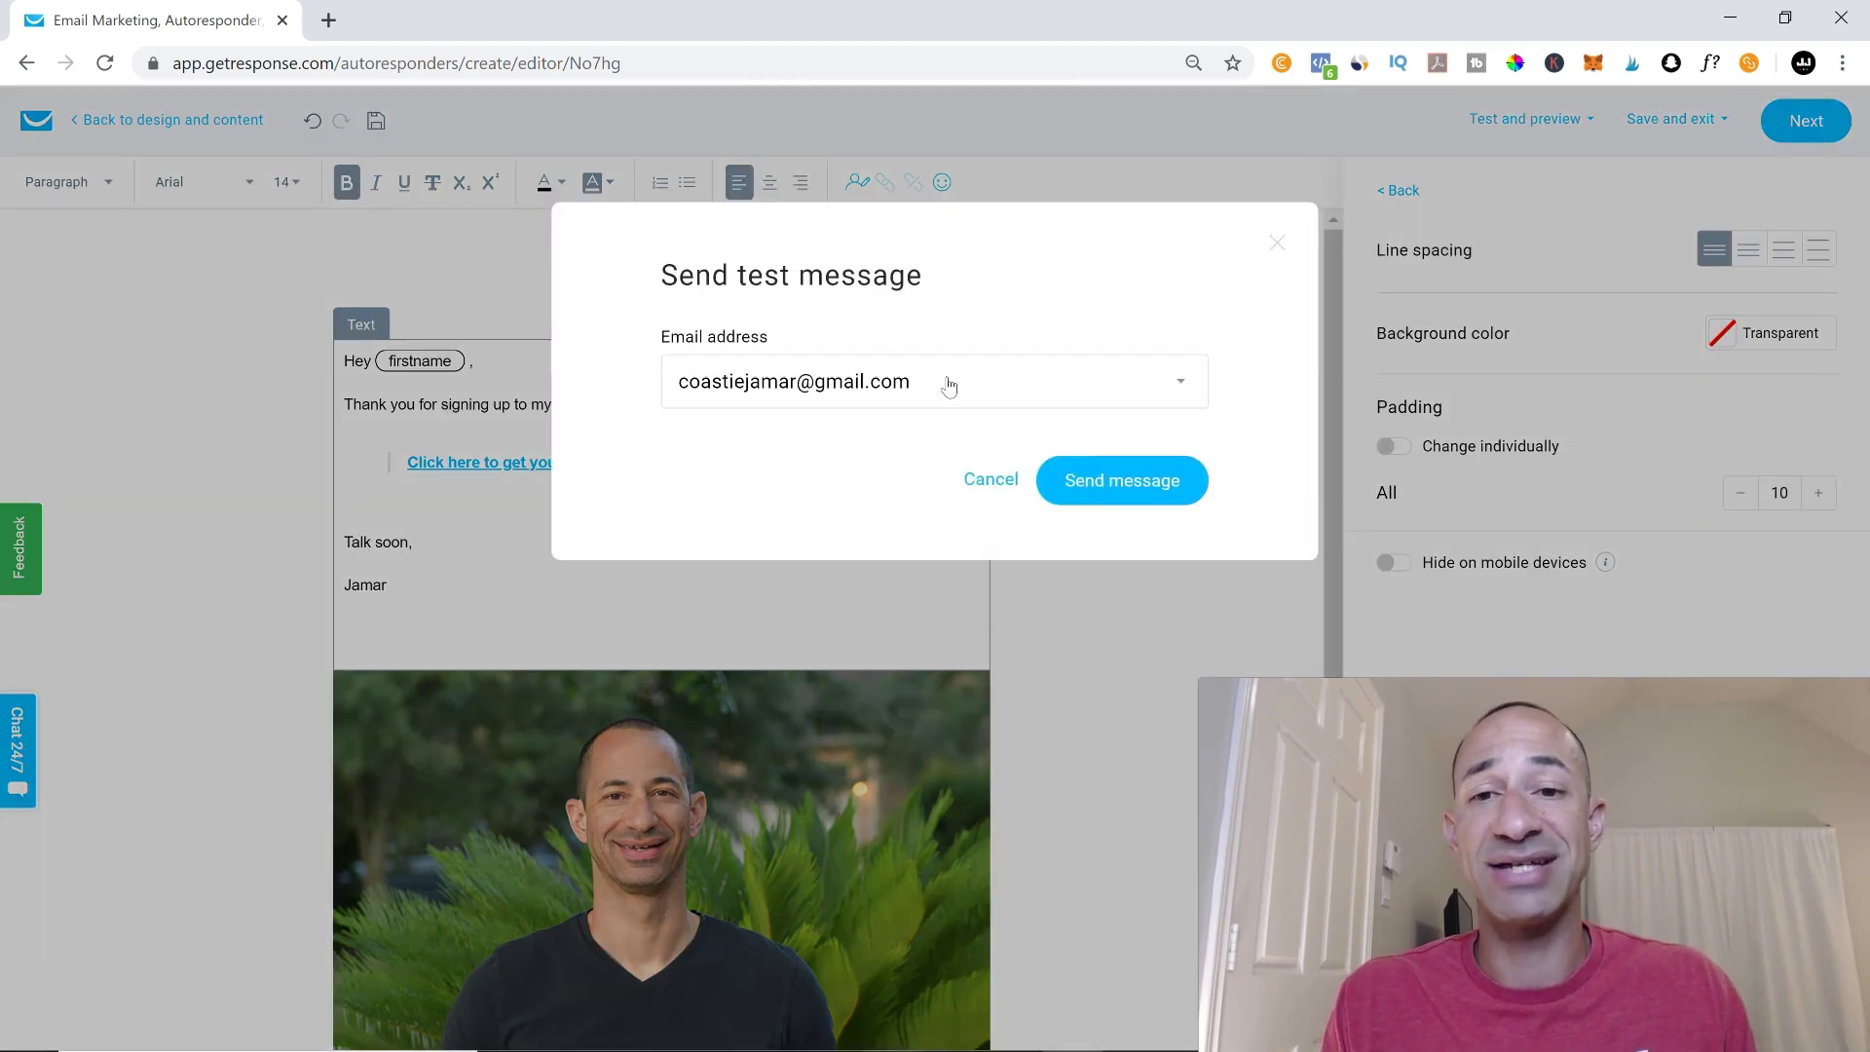
left_click(1173, 383)
left_click(1110, 444)
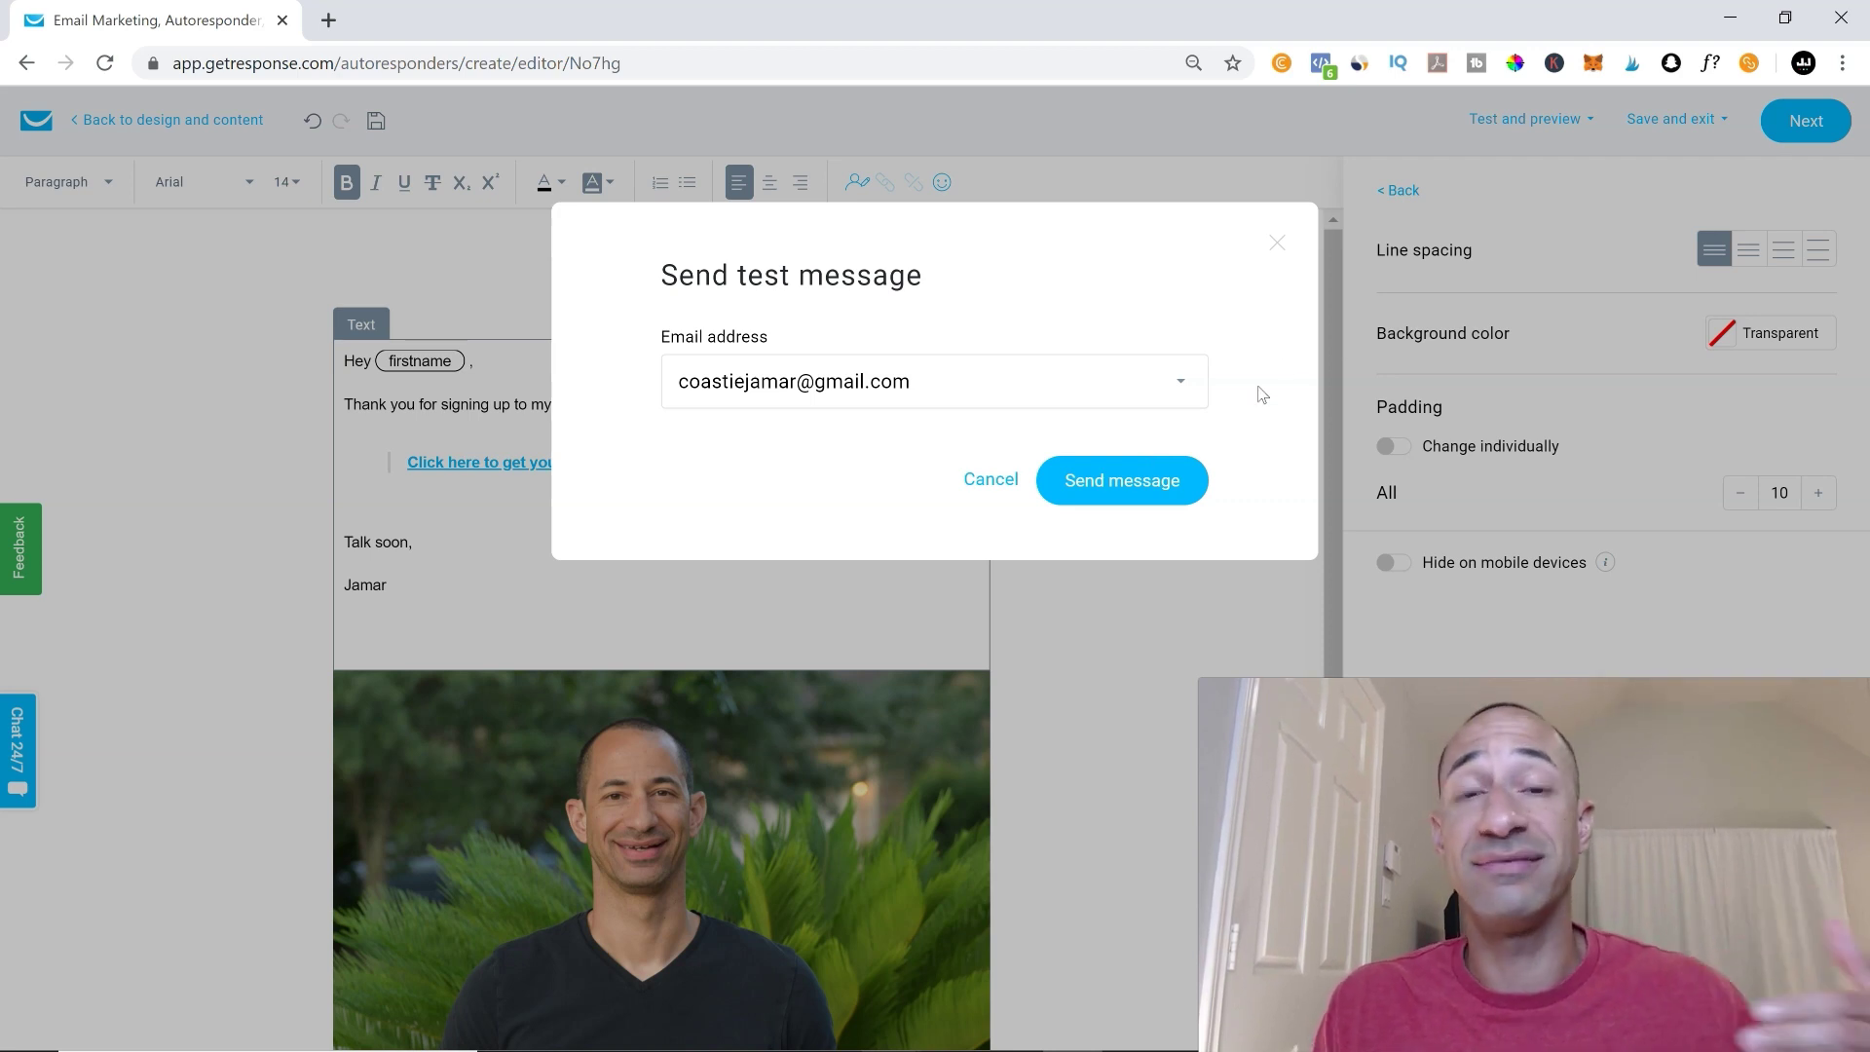
left_click(1277, 243)
Step: Run a spam check on the welcome email, confirm 'Good to go', and return to the layout
left_click(1521, 126)
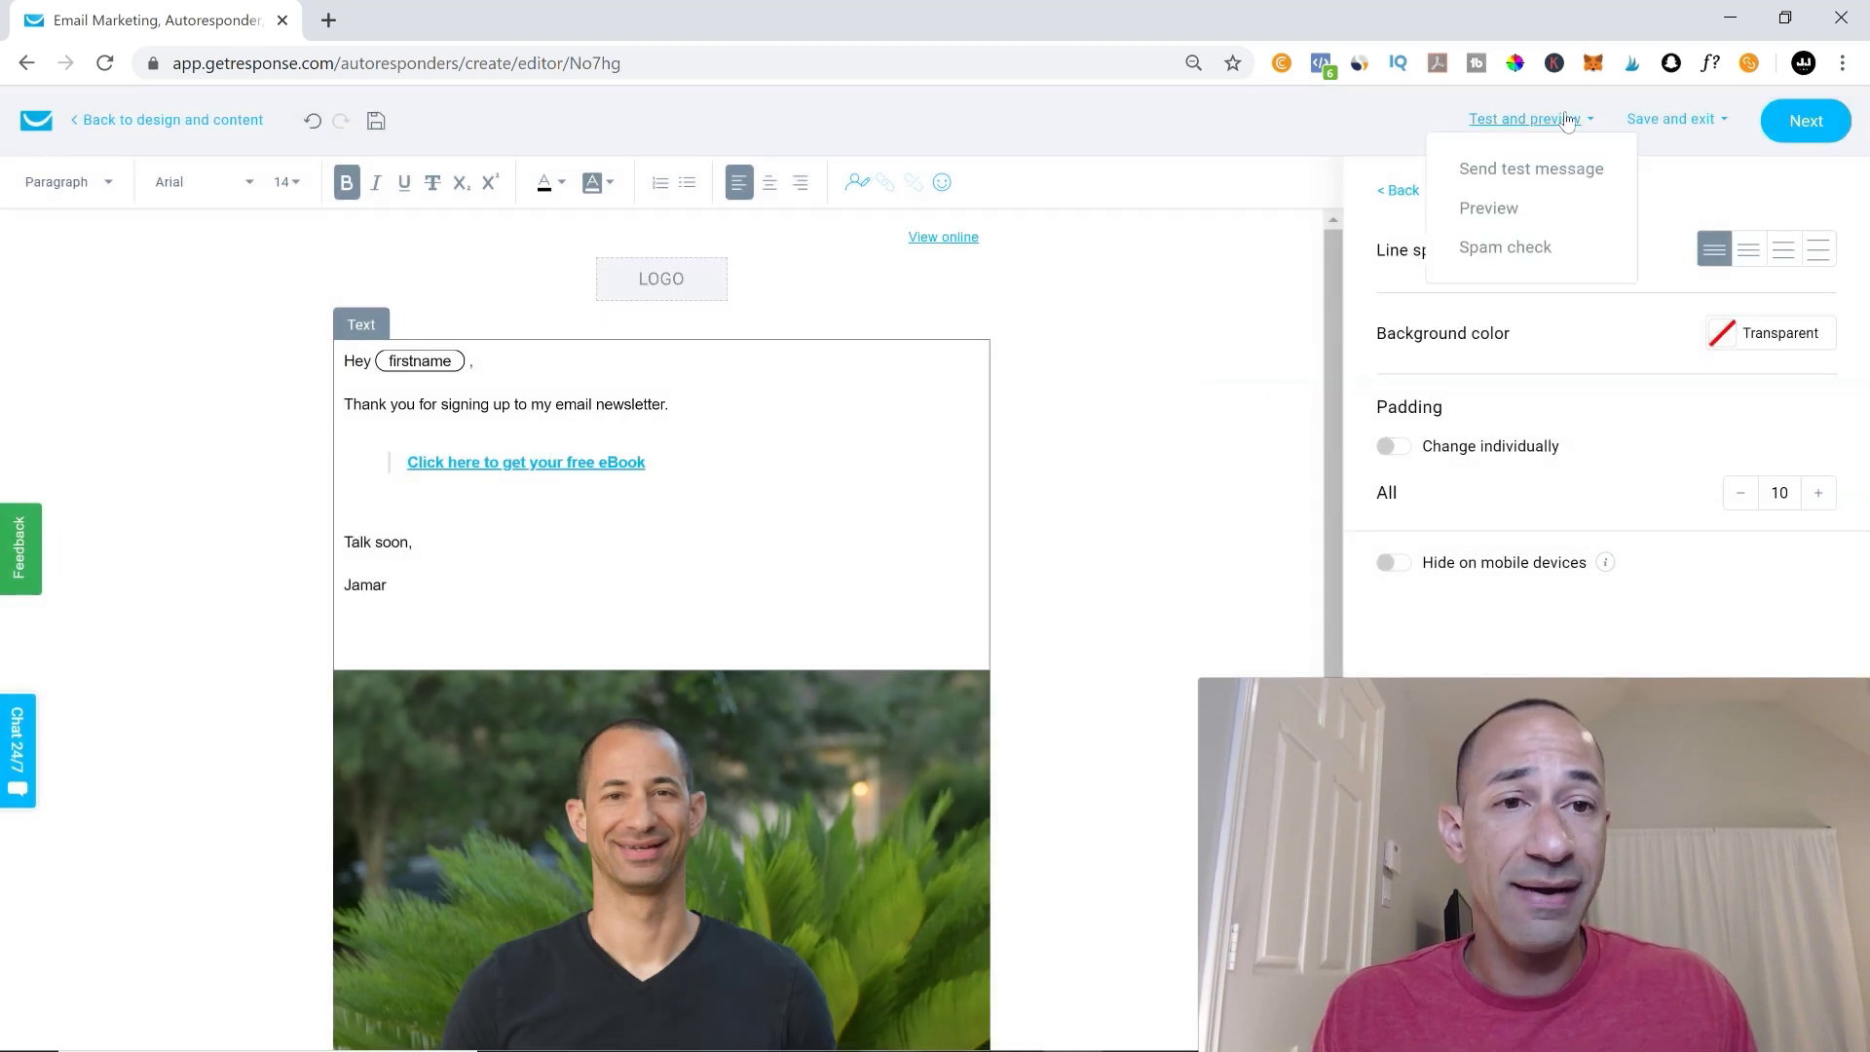
left_click(1515, 251)
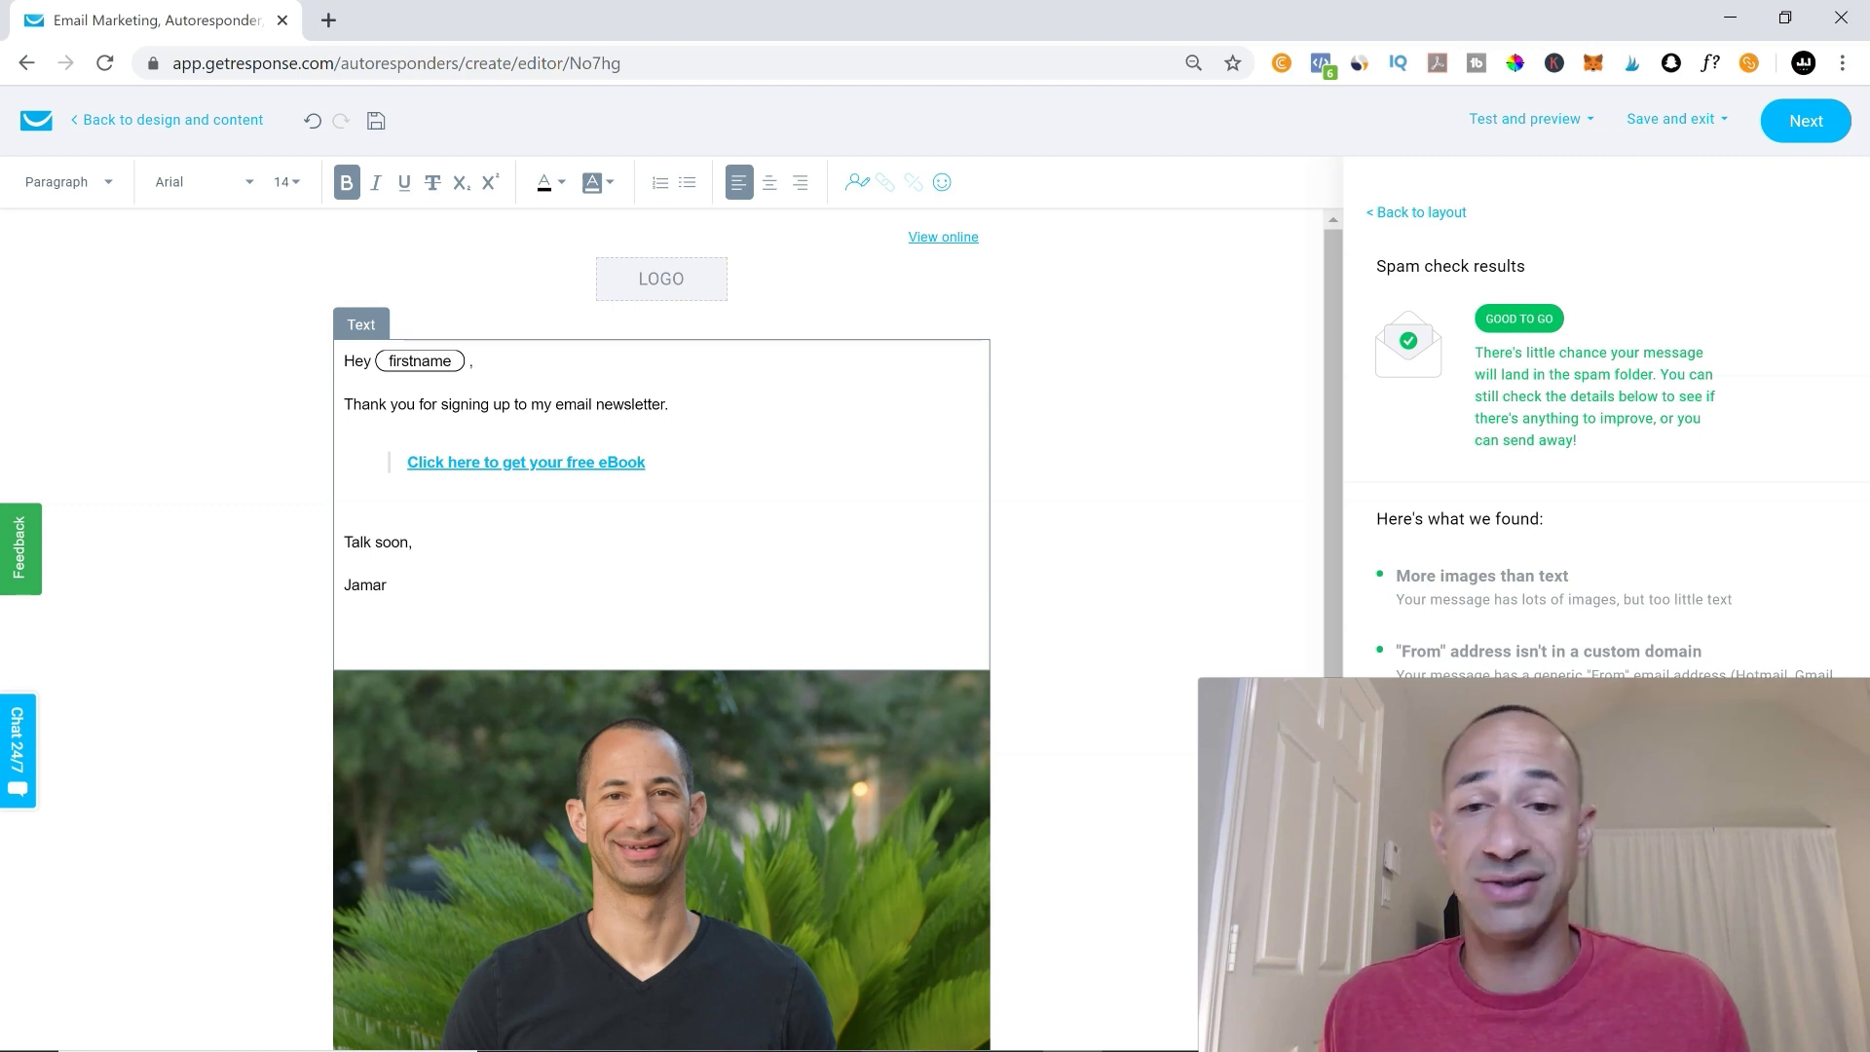
scroll(1451, 597, "down", 4)
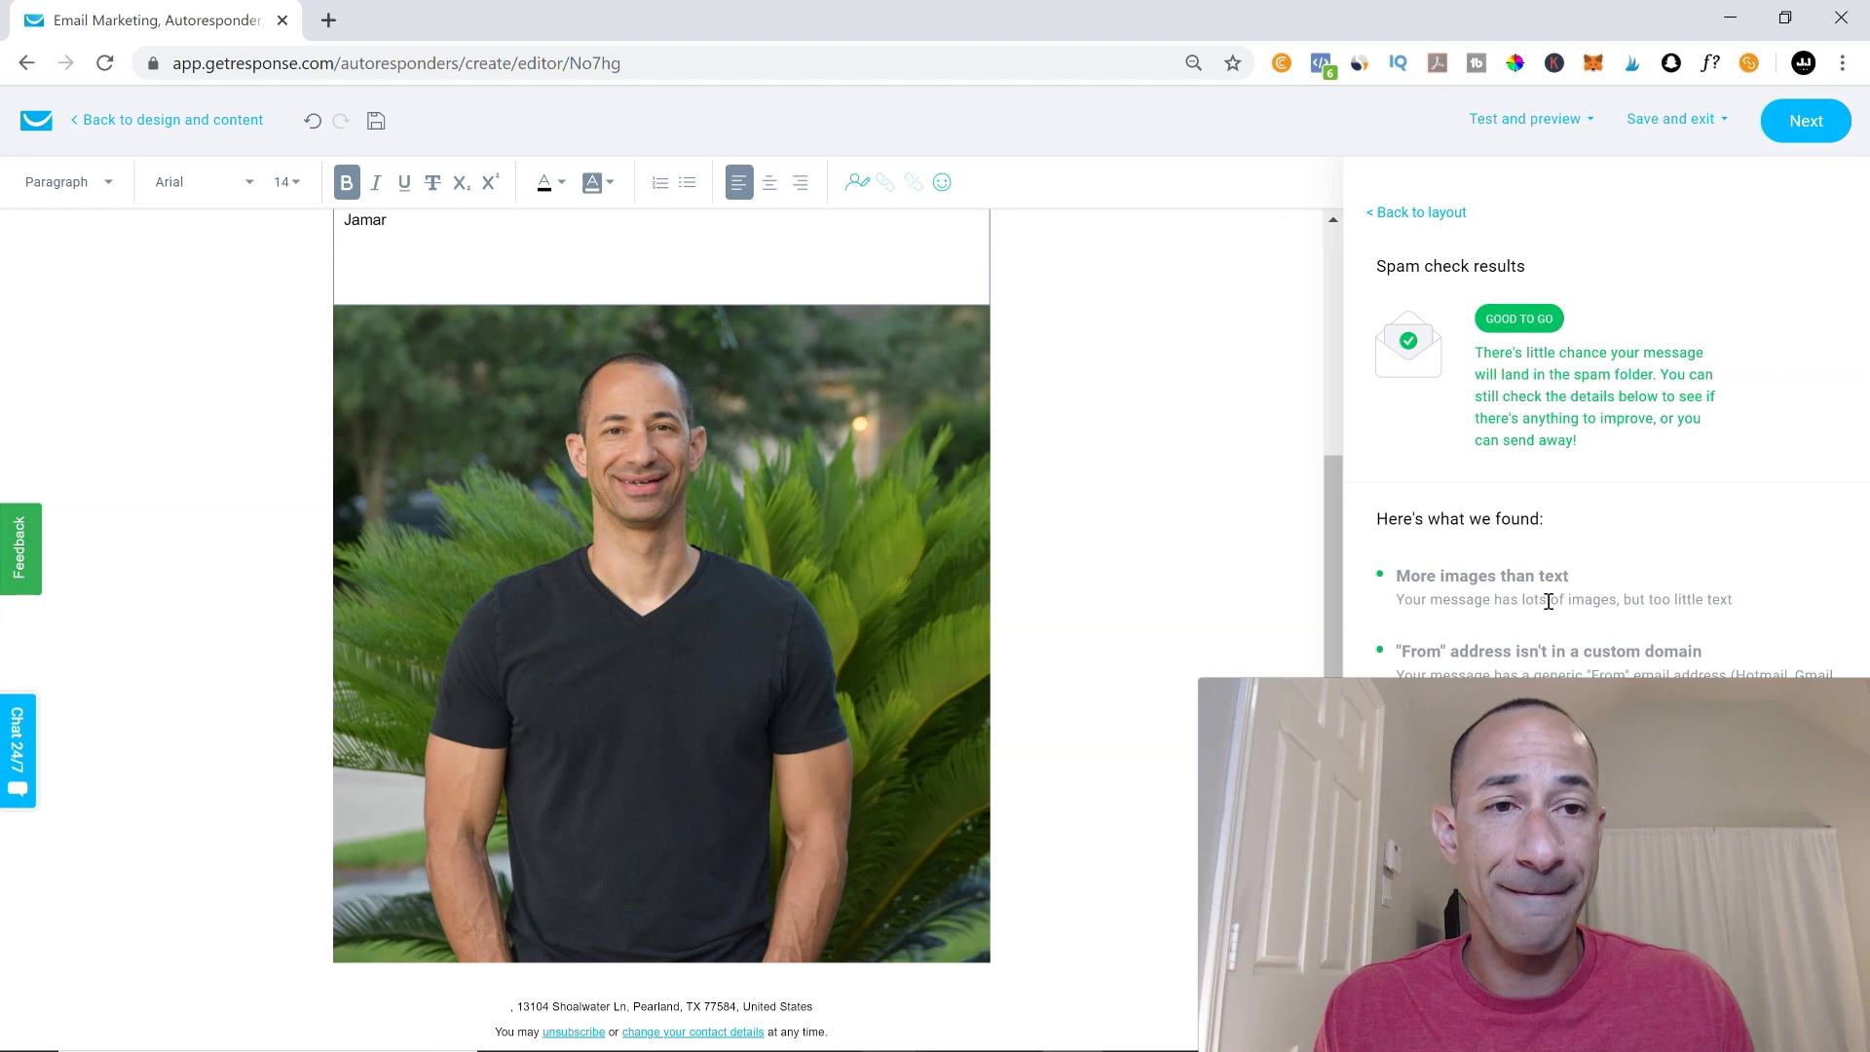
left_click(1593, 121)
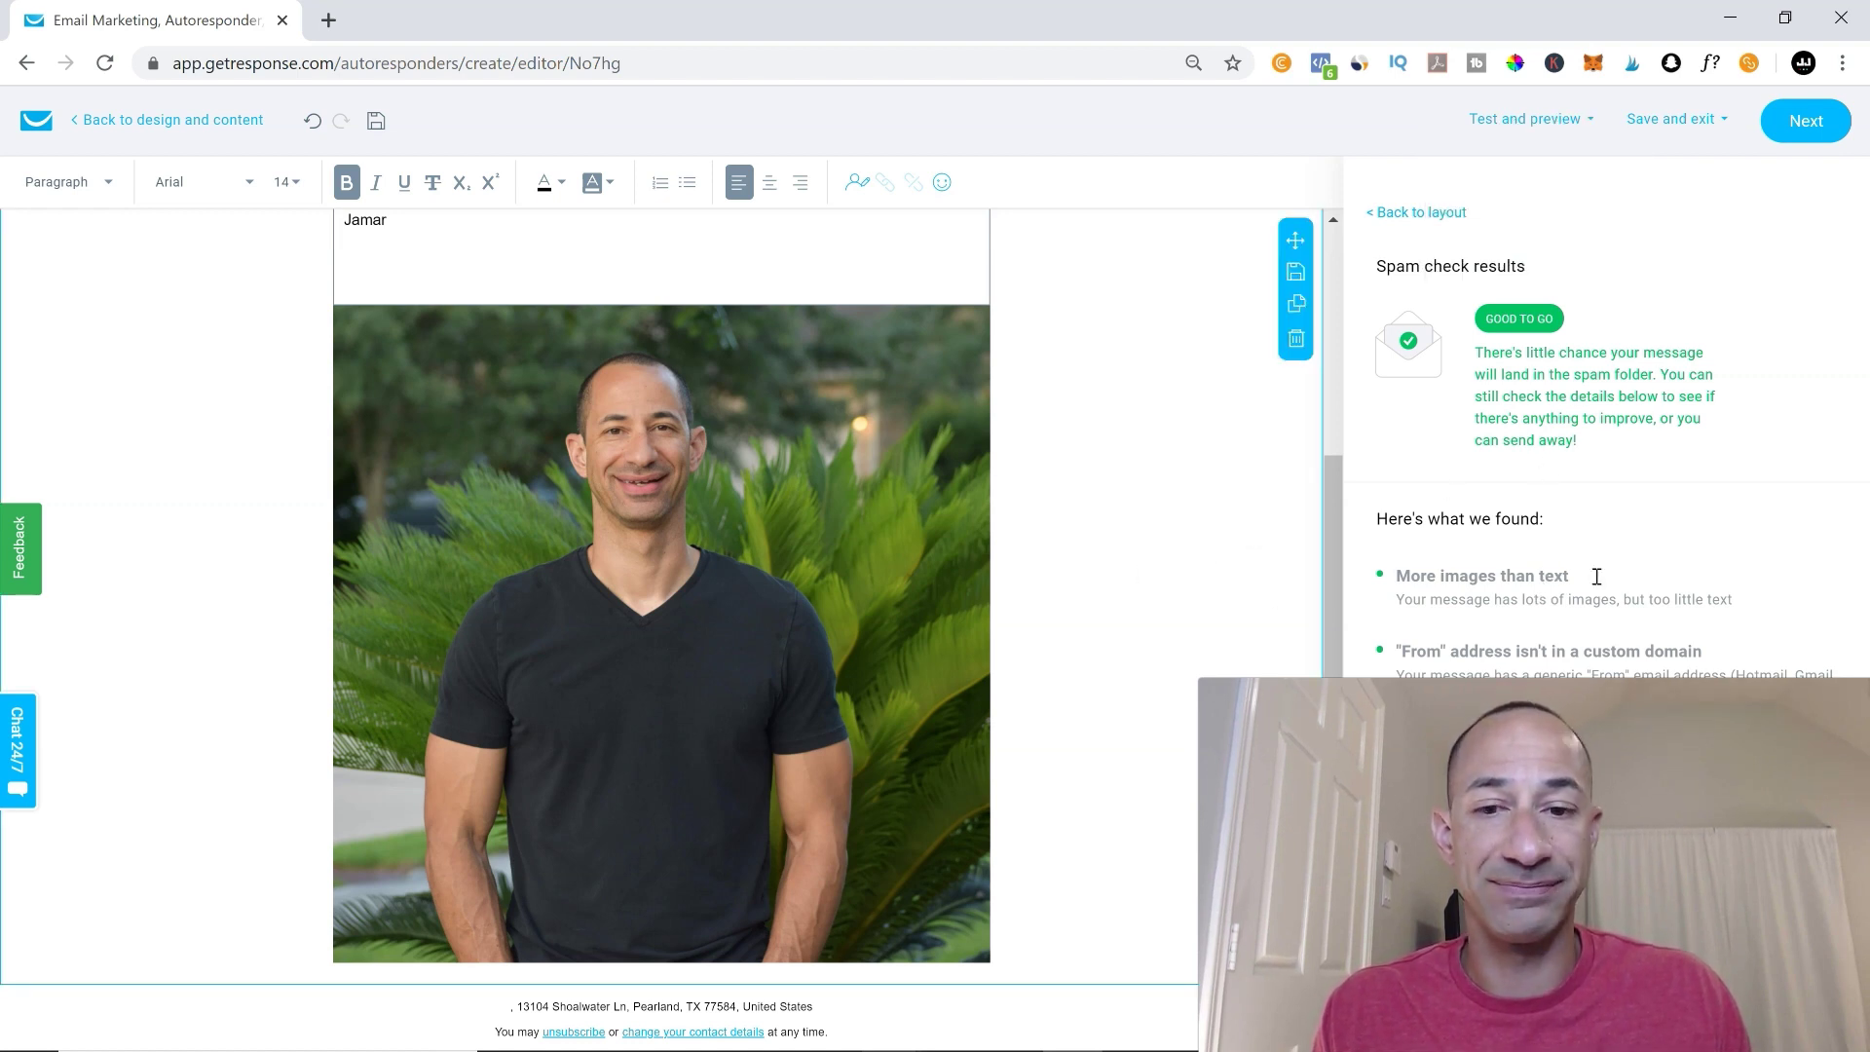
left_click(1425, 215)
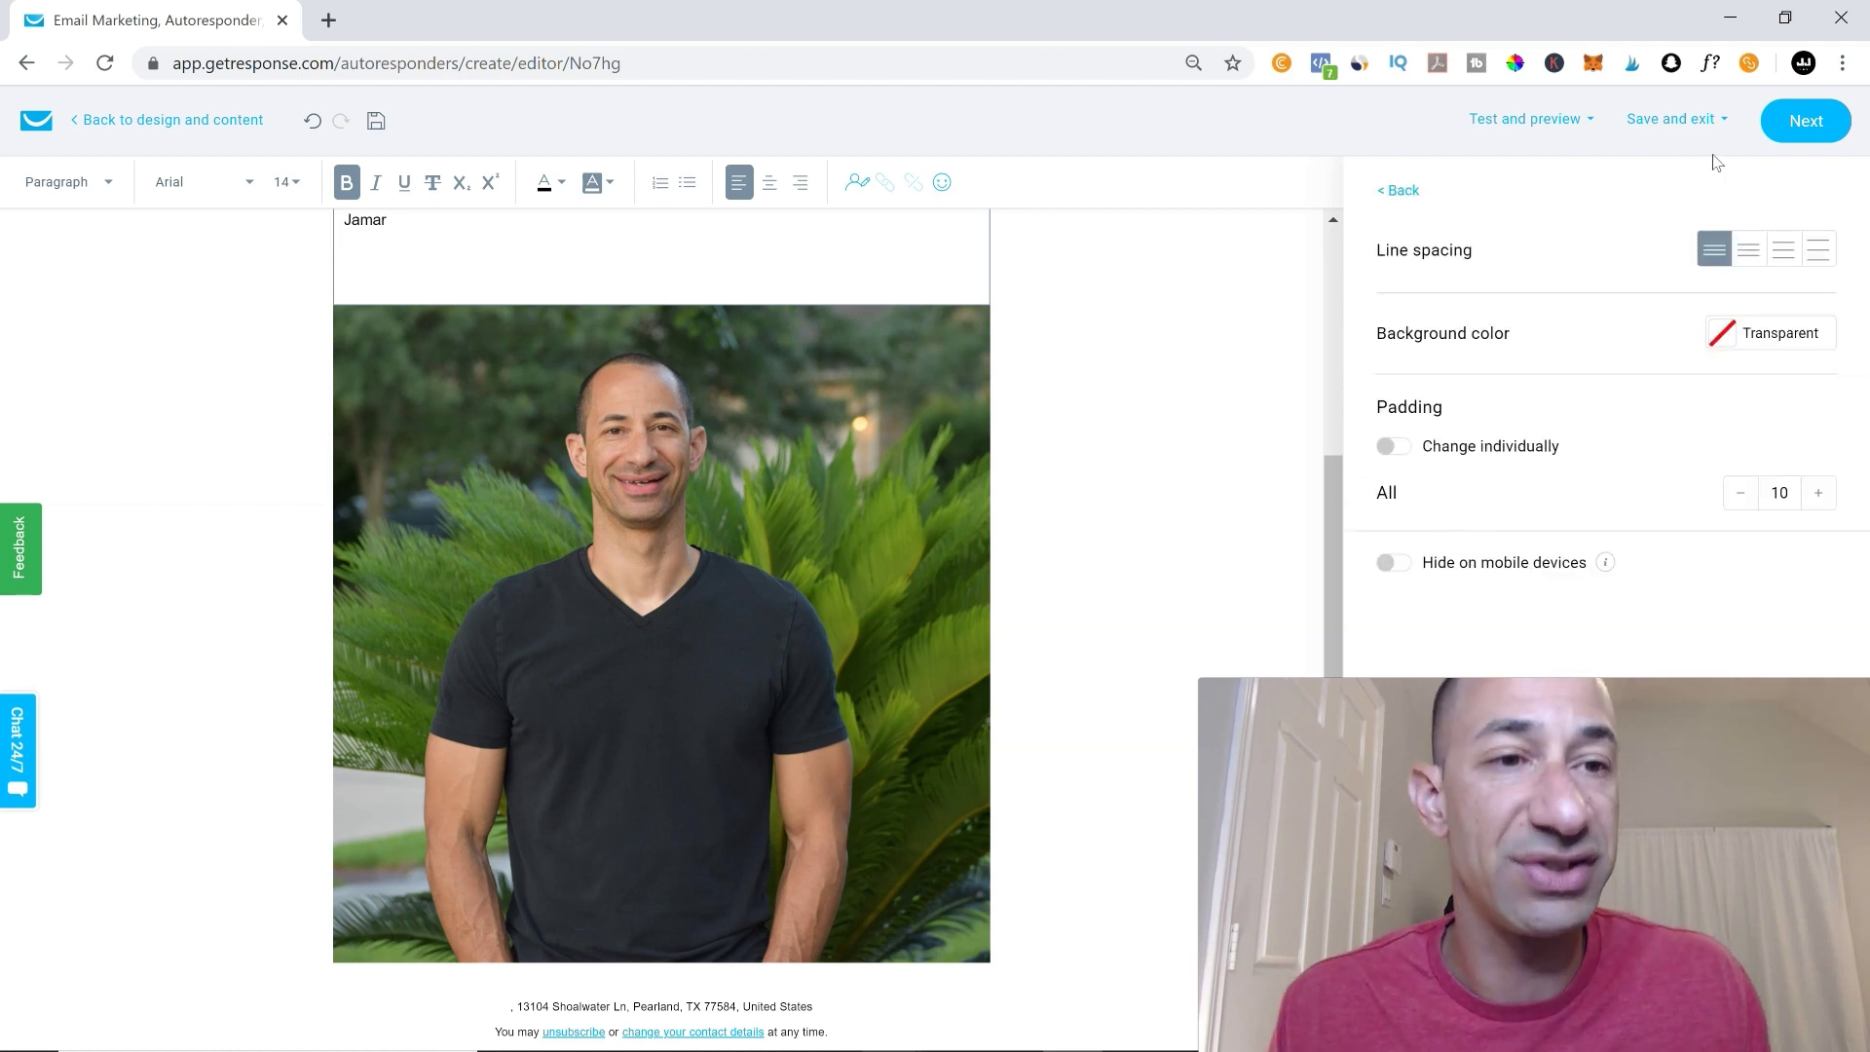
mouse_move(1714, 121)
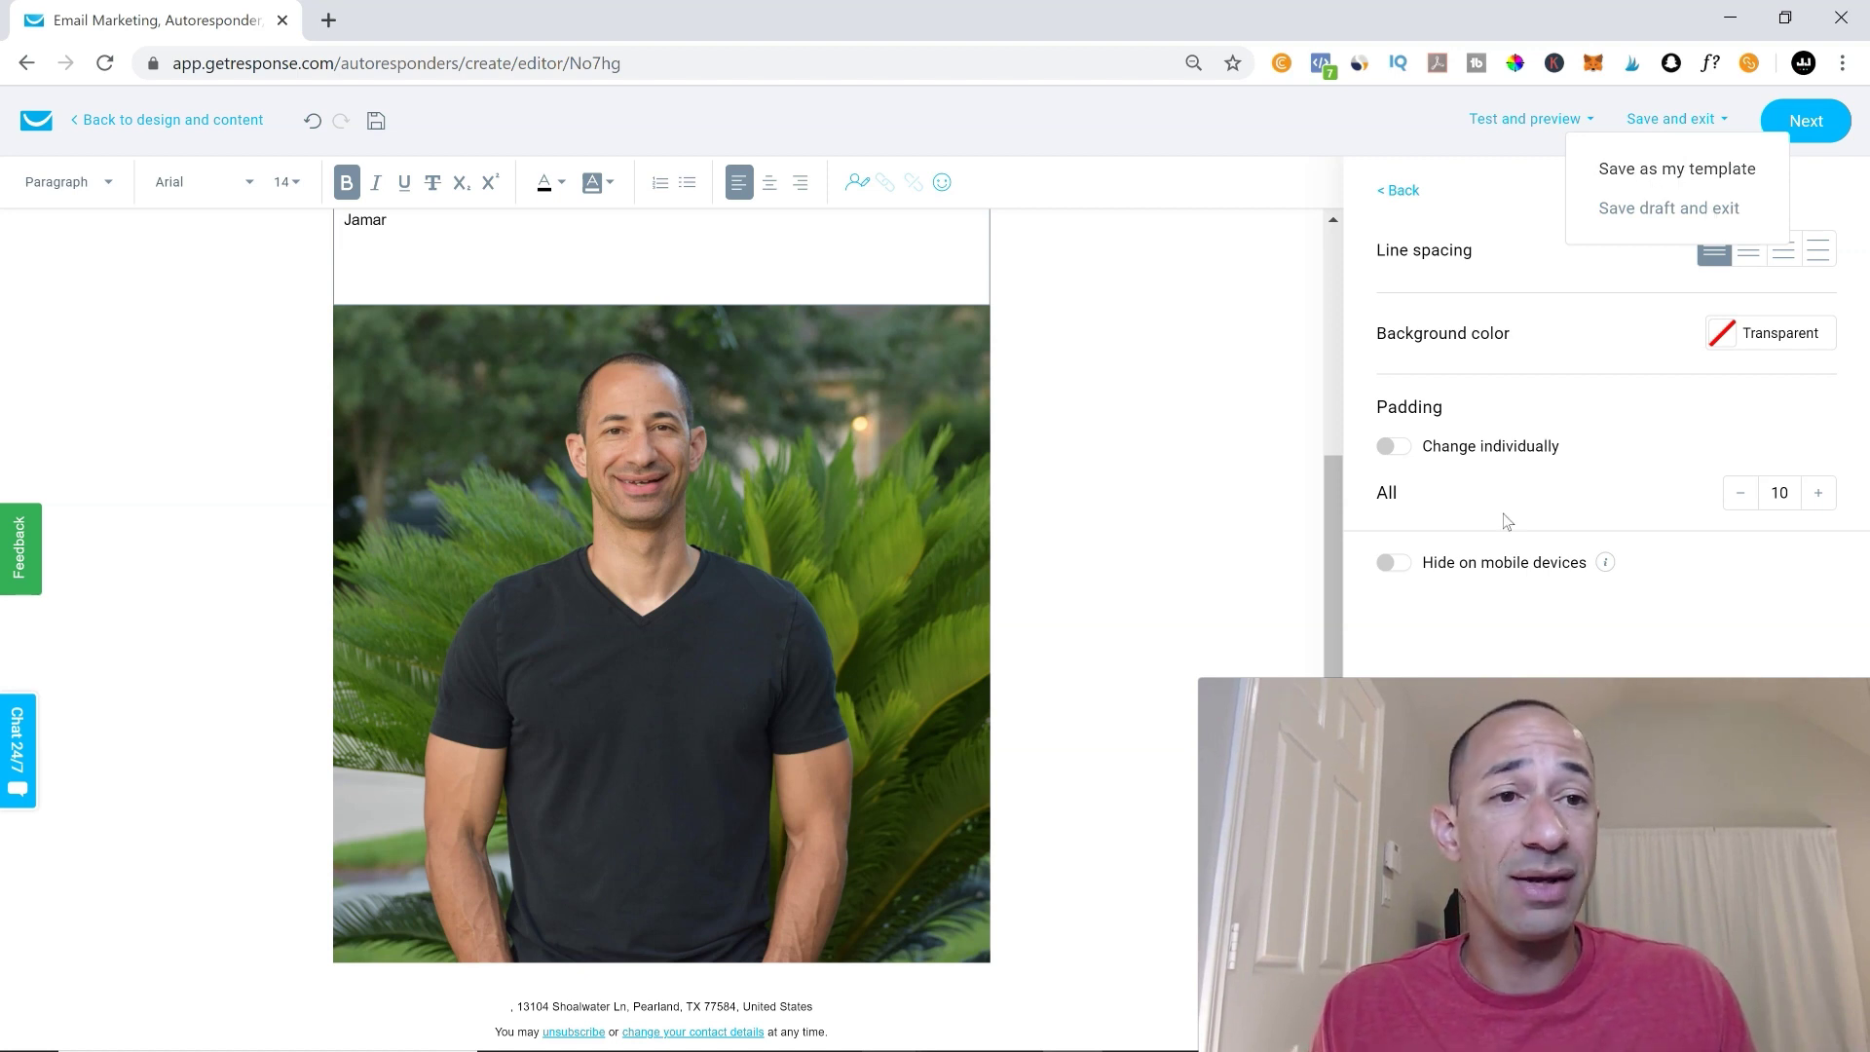
scroll(763, 675, "up", 4)
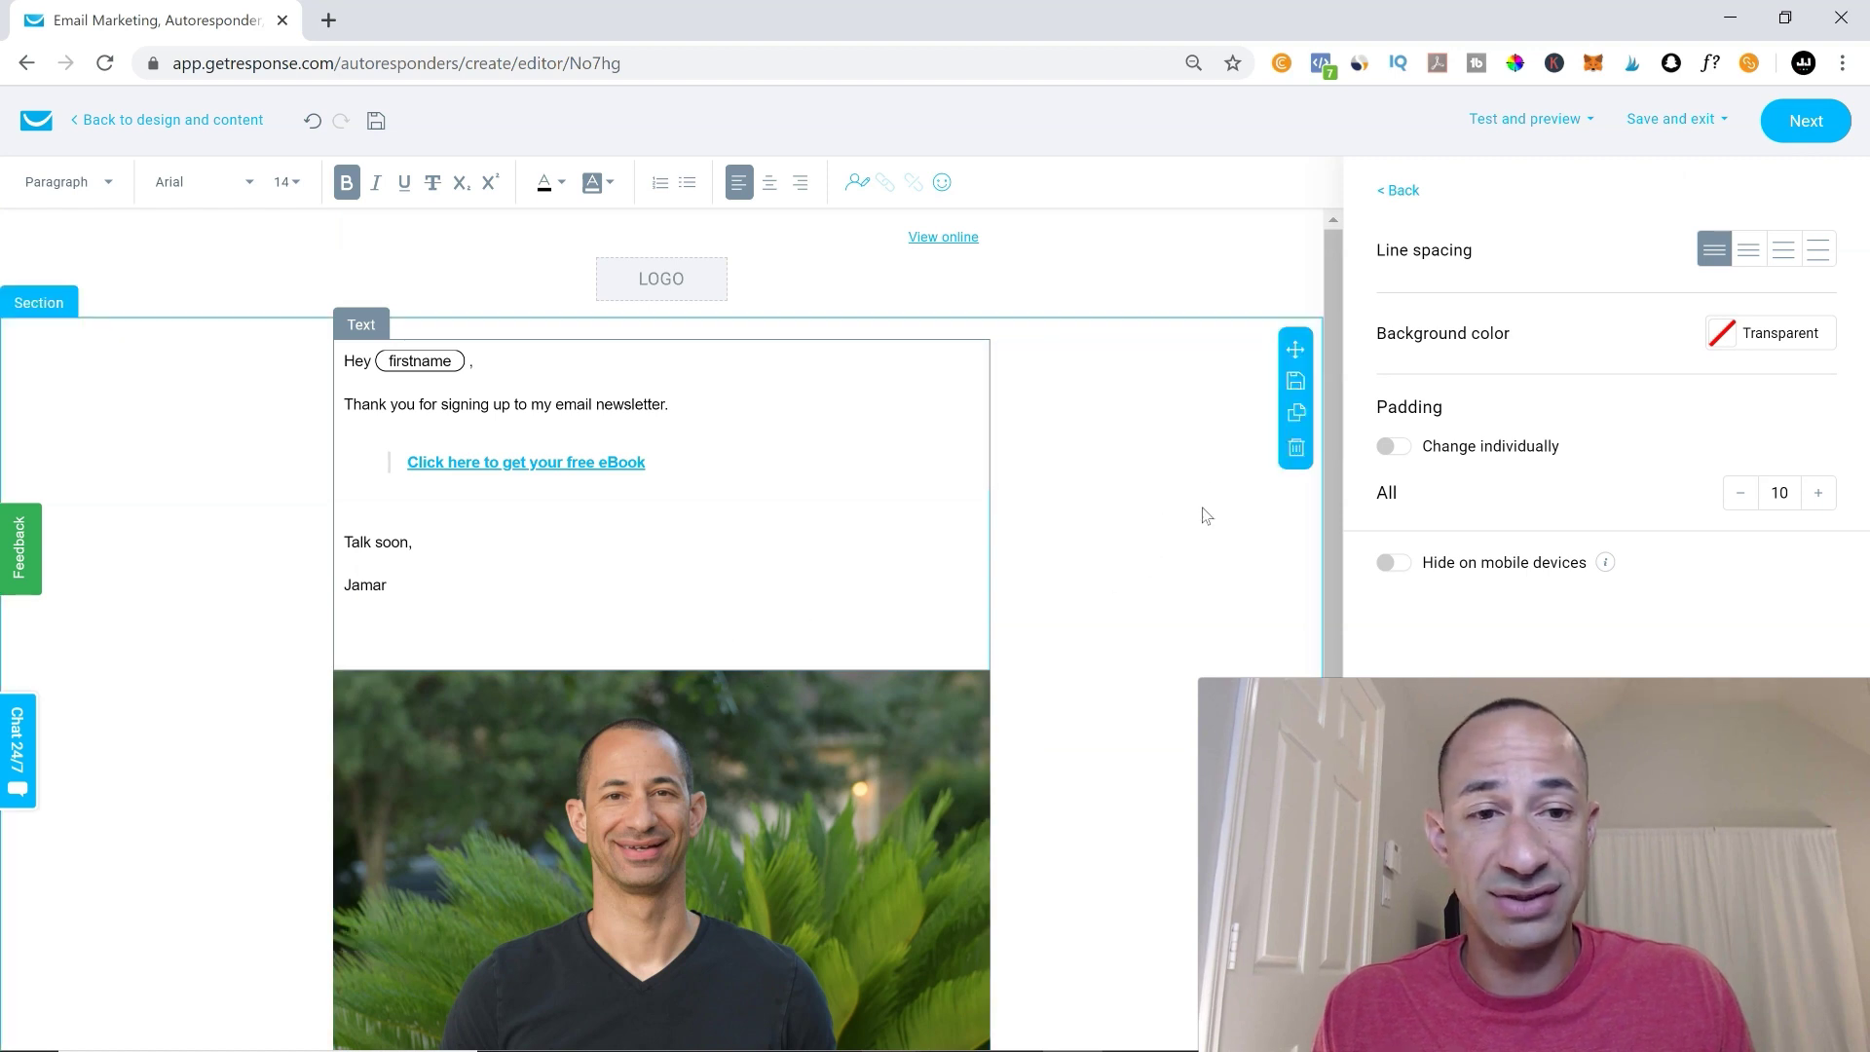
scroll(1193, 527, "down", 5)
scroll(1181, 527, "up", 5)
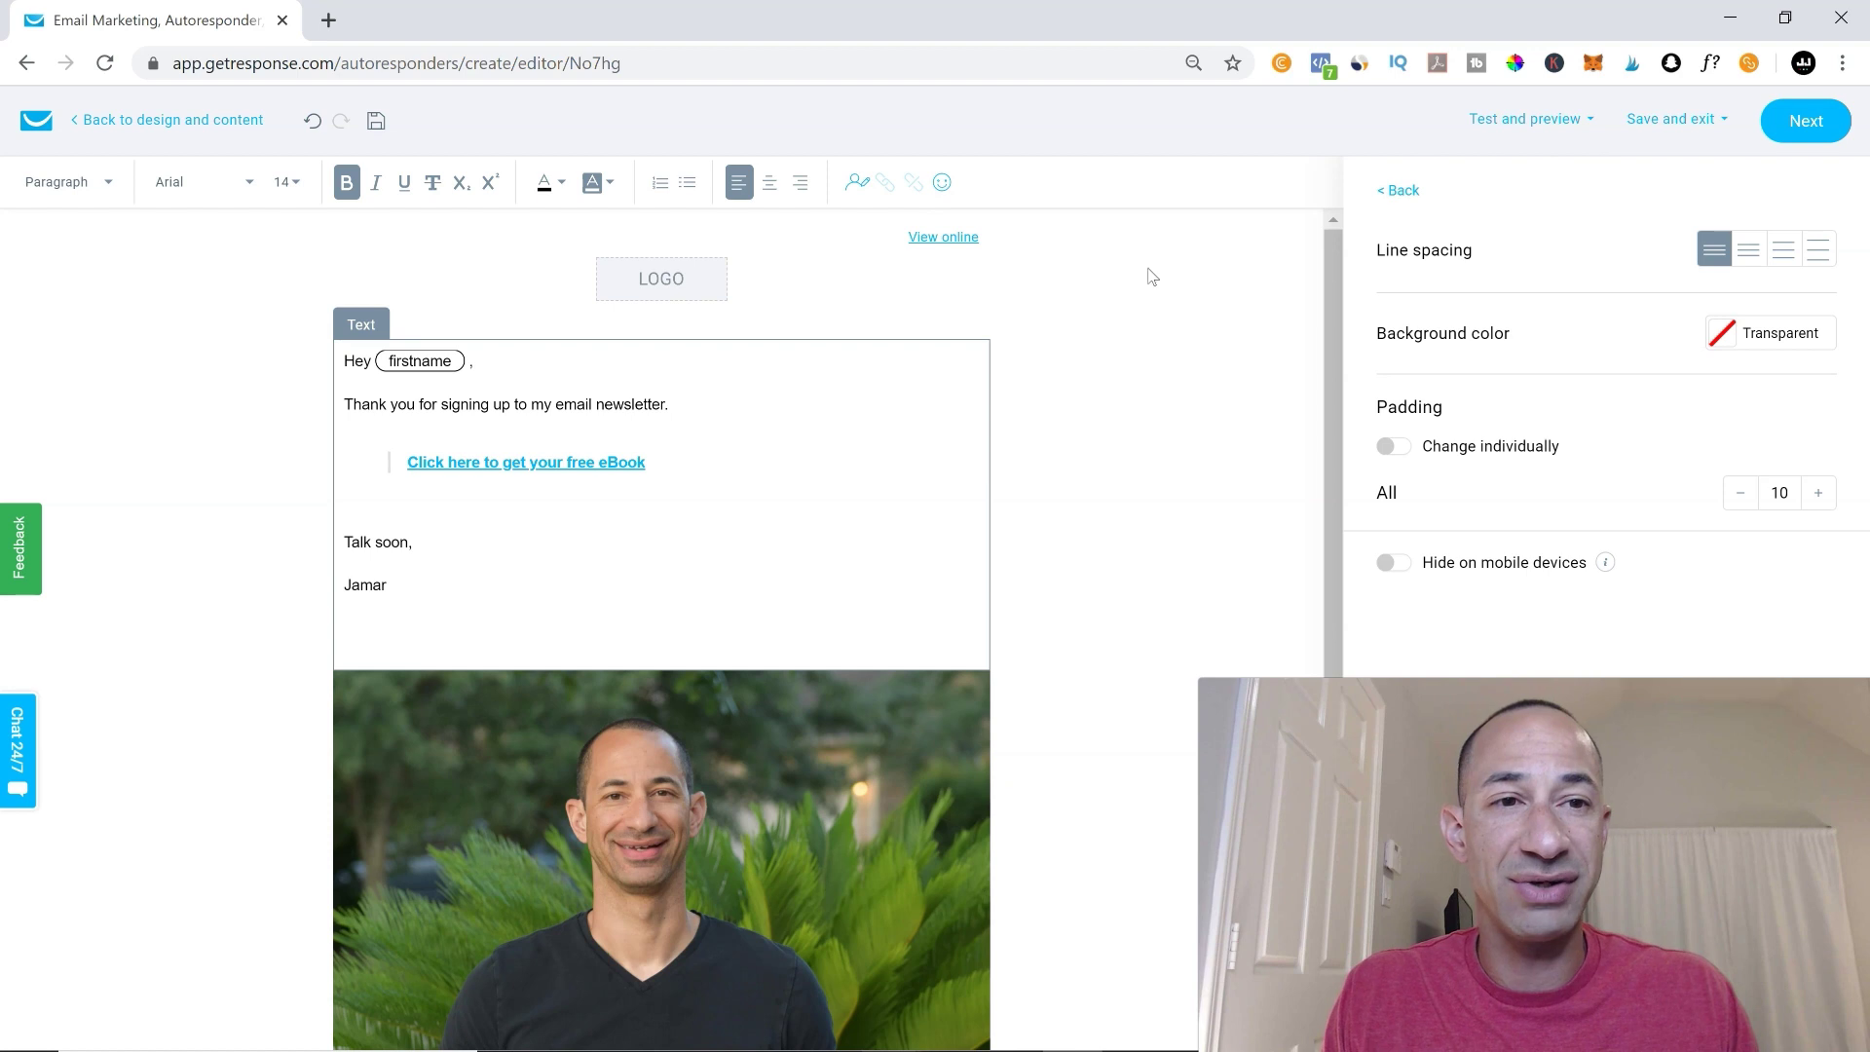
scroll(1146, 456, "down", 5)
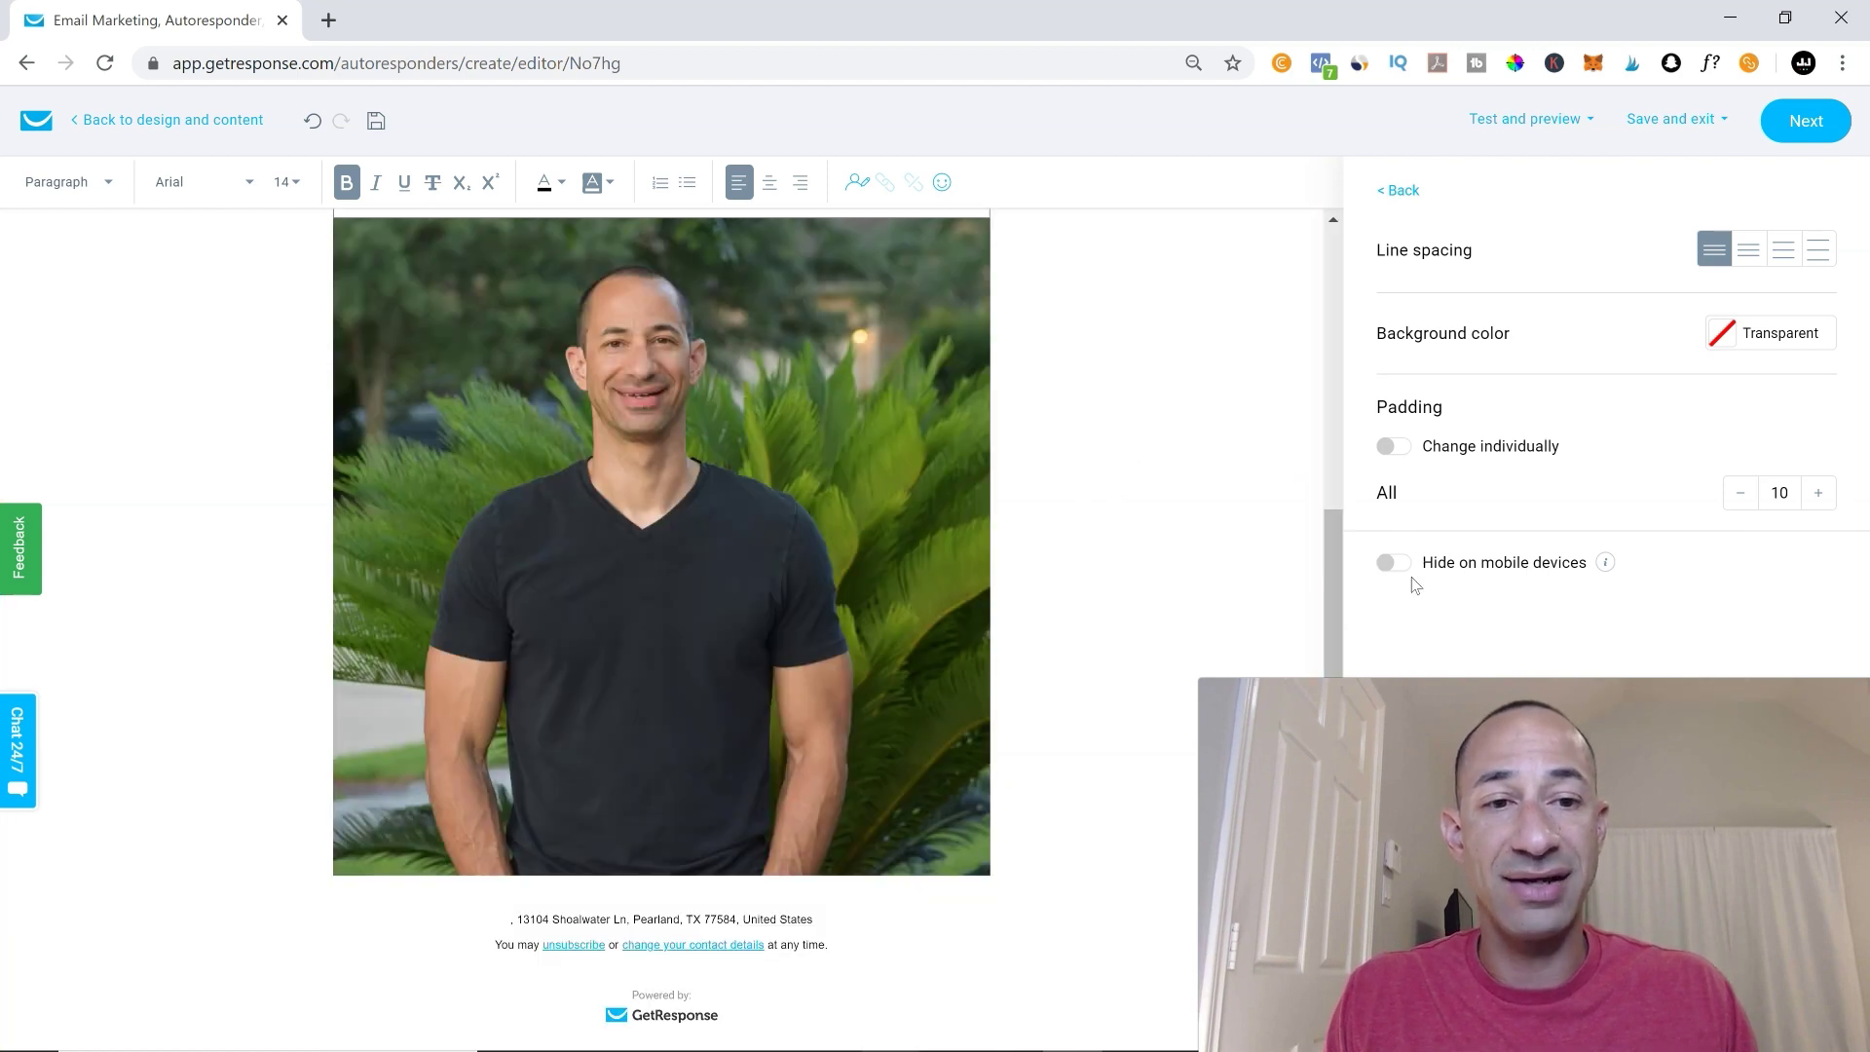
left_click(1401, 565)
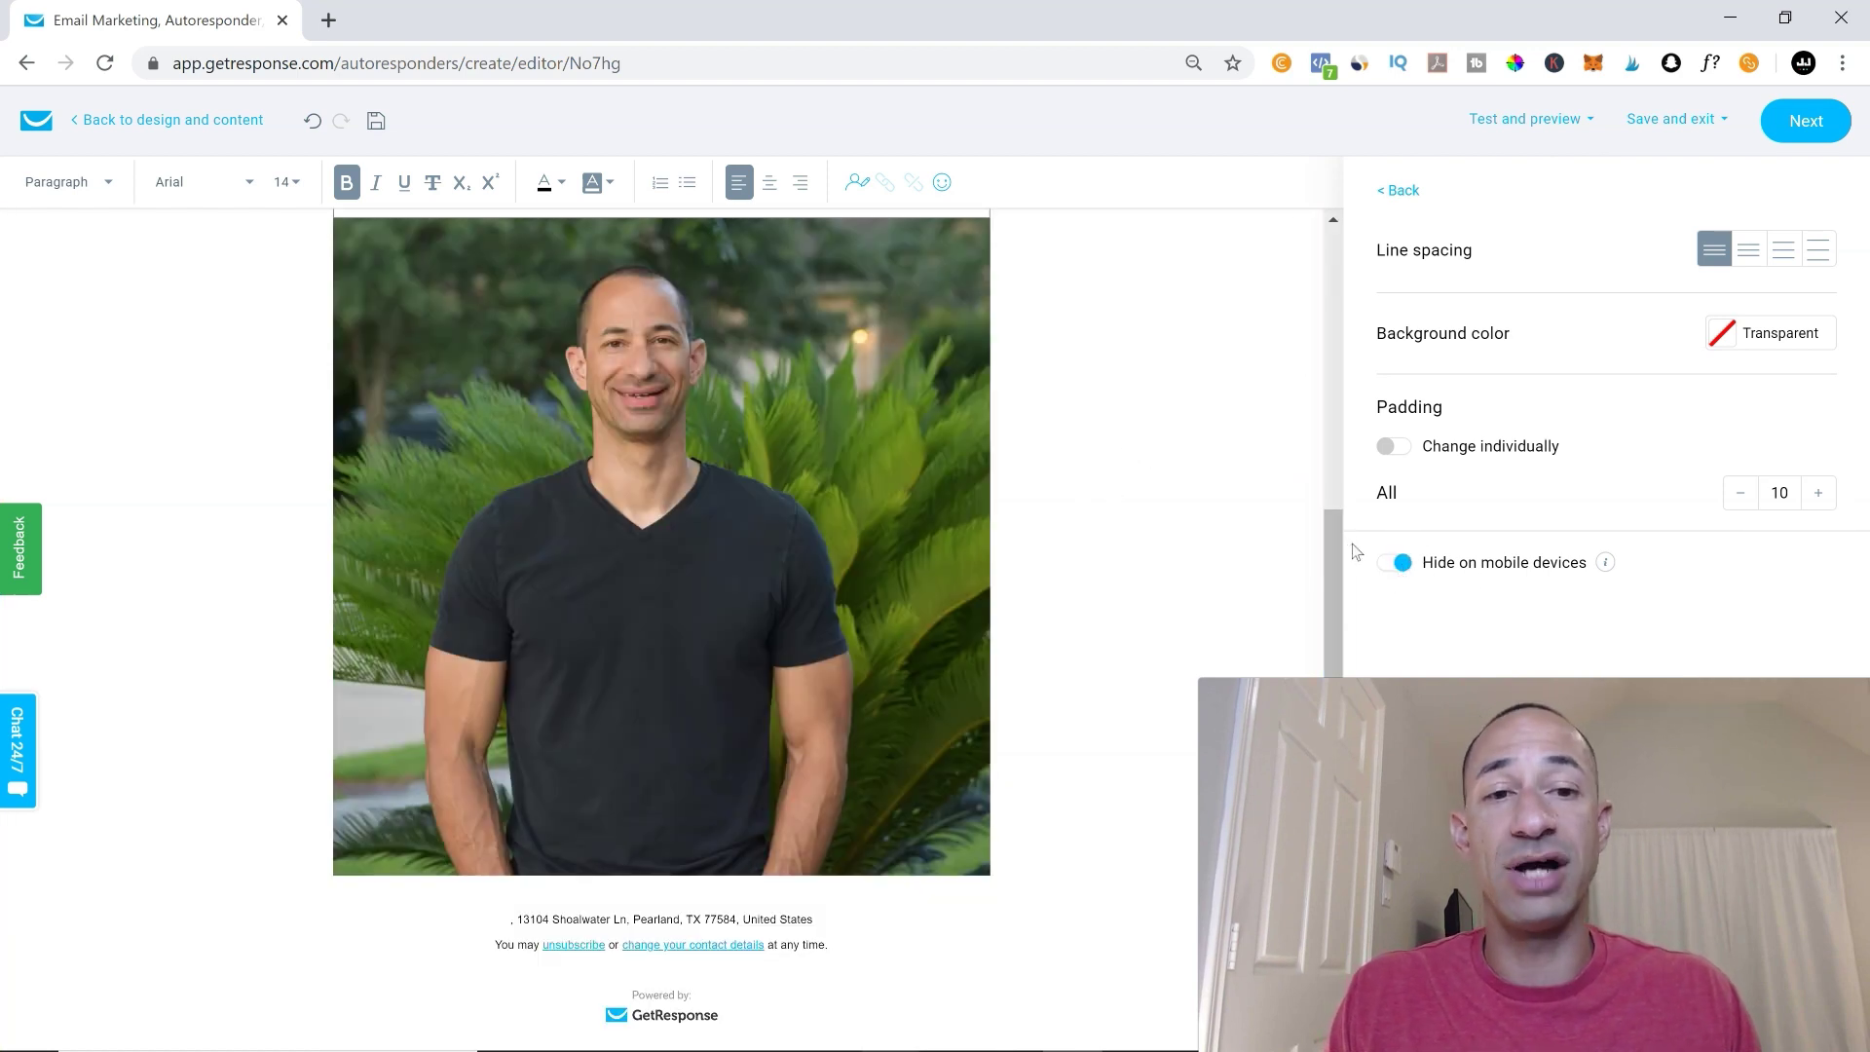
left_click(1389, 573)
scroll(1129, 633, "up", 5)
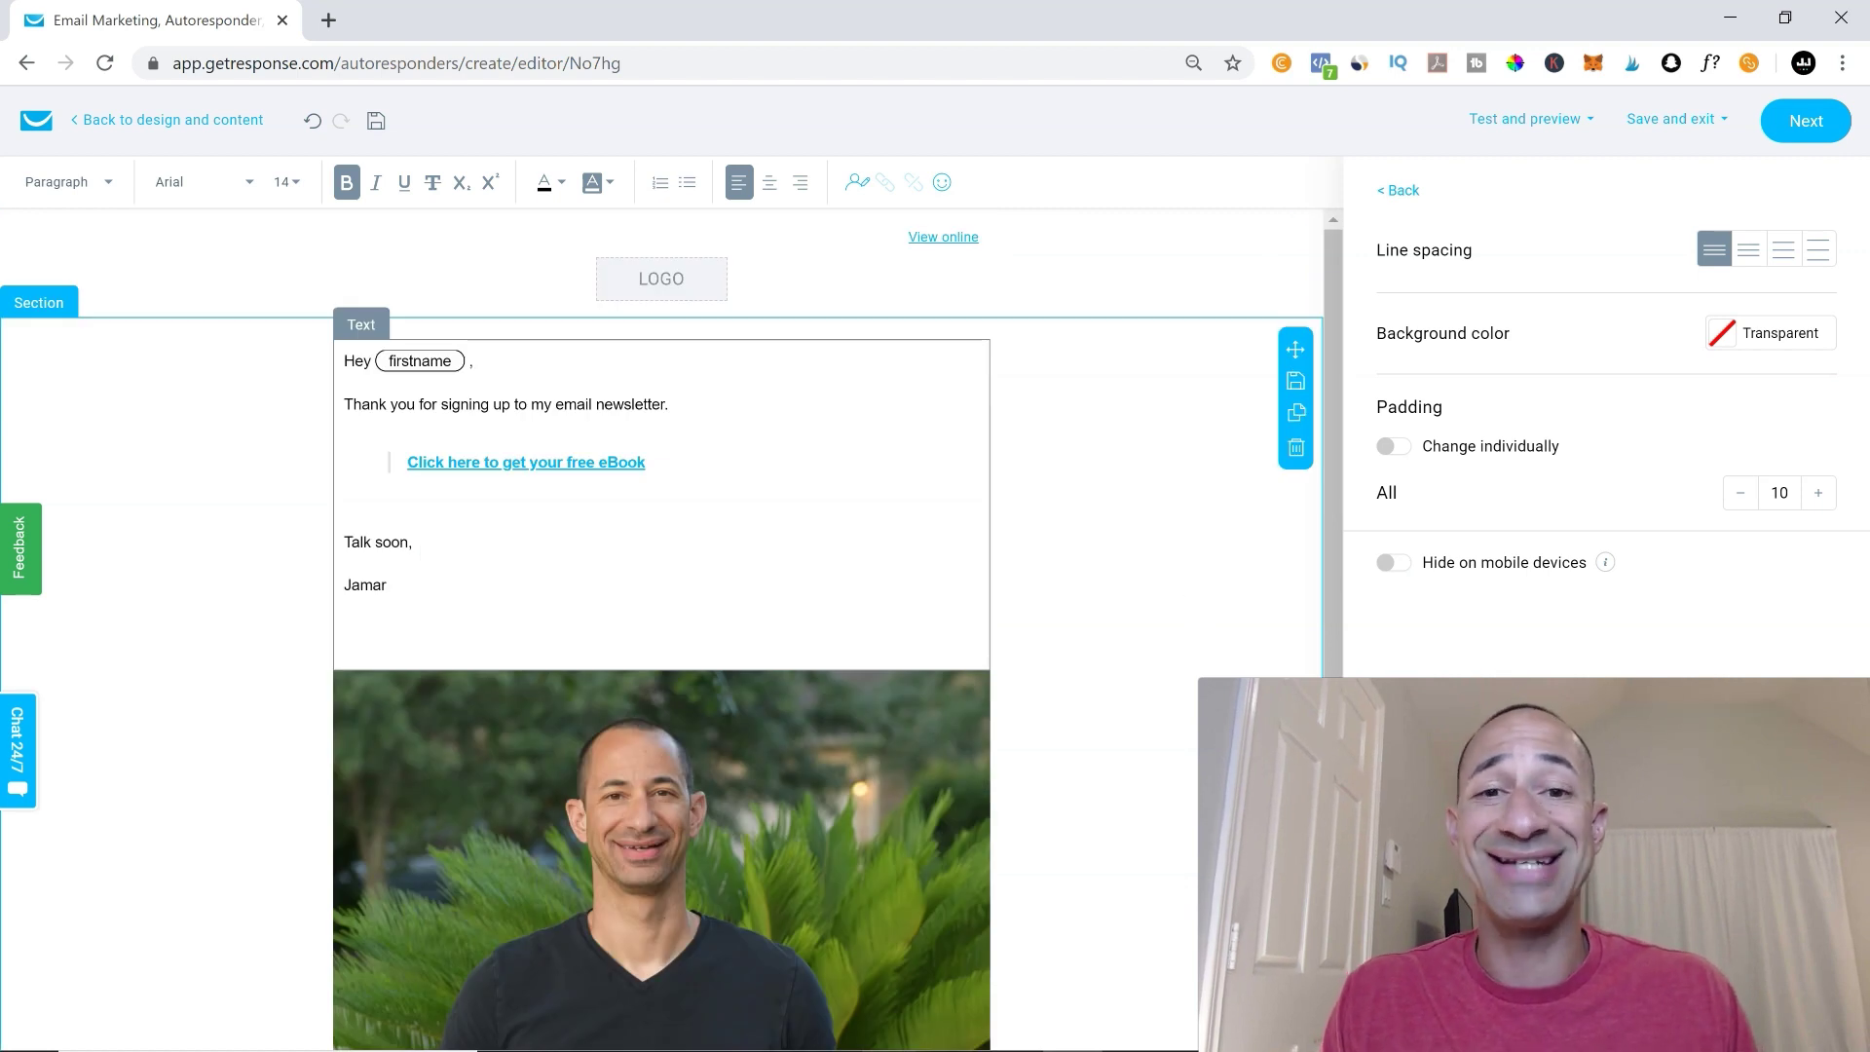
left_click(1815, 132)
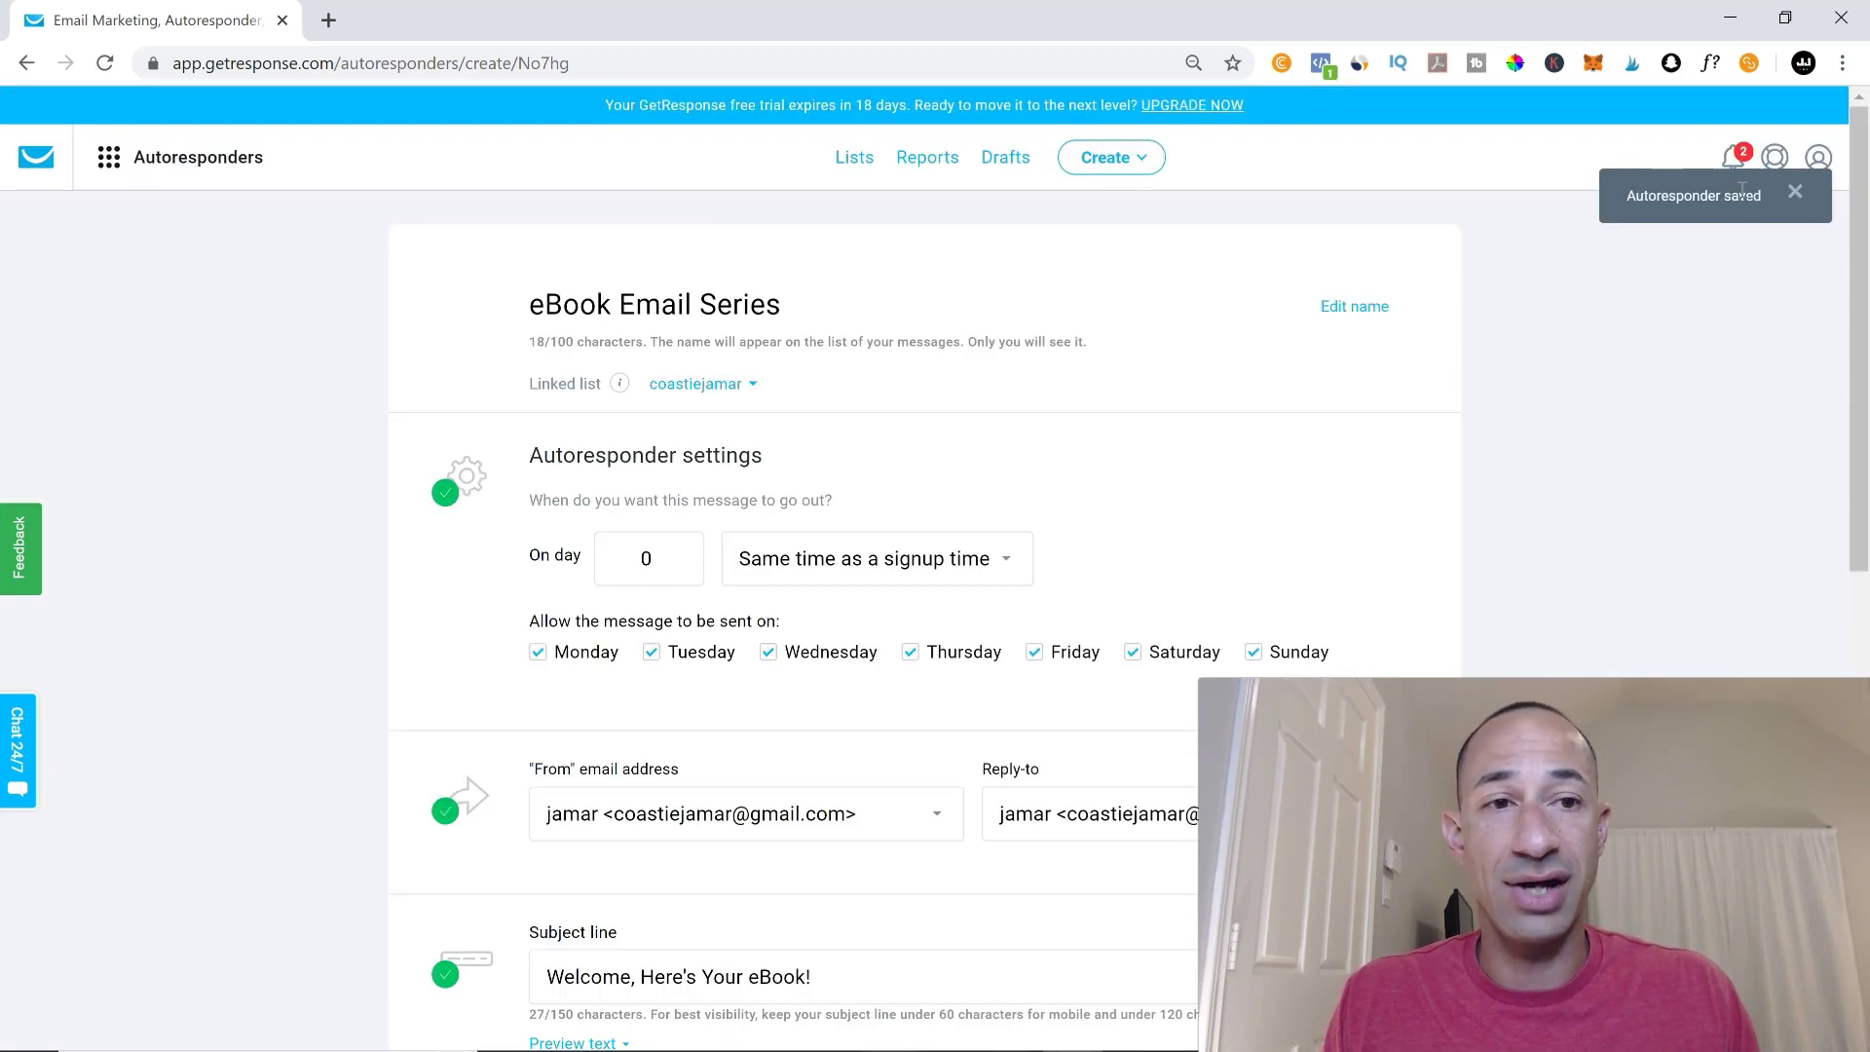
Step: Save the eBook Email Series autoresponder settings
scroll(1293, 419, "down", 10)
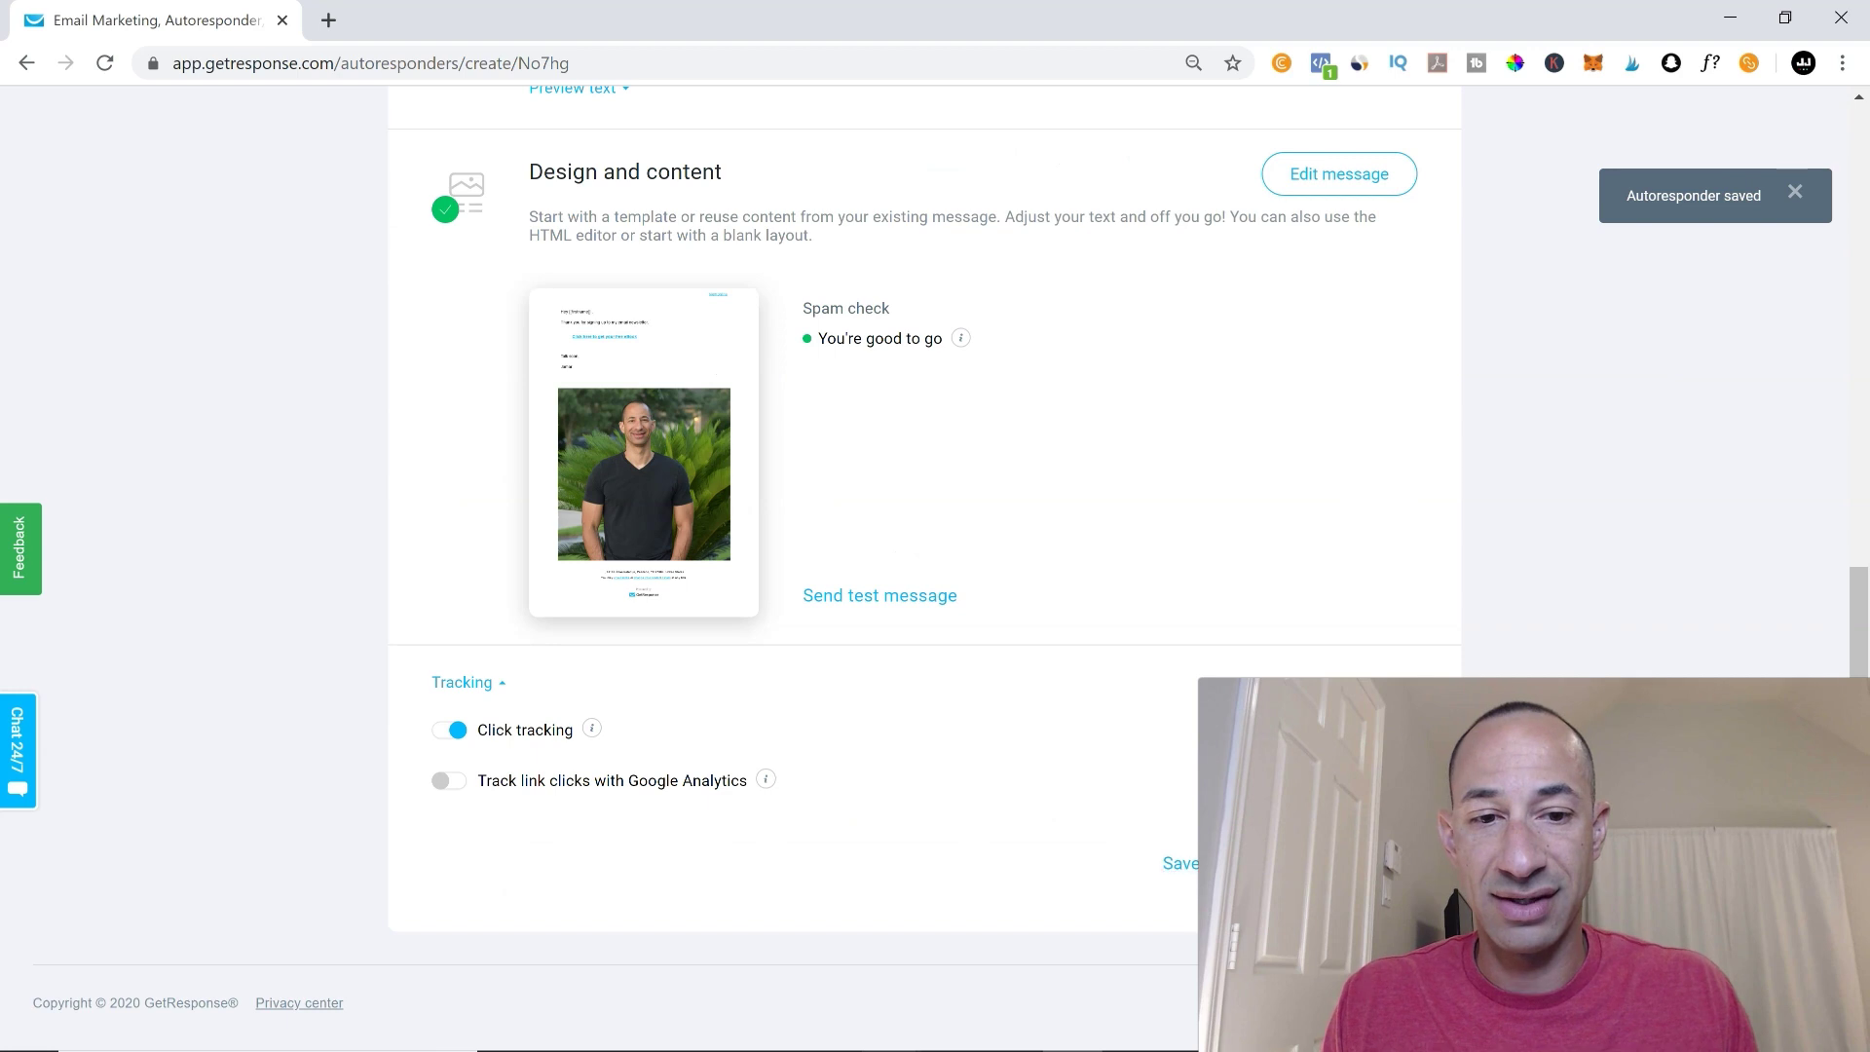
left_click(1180, 863)
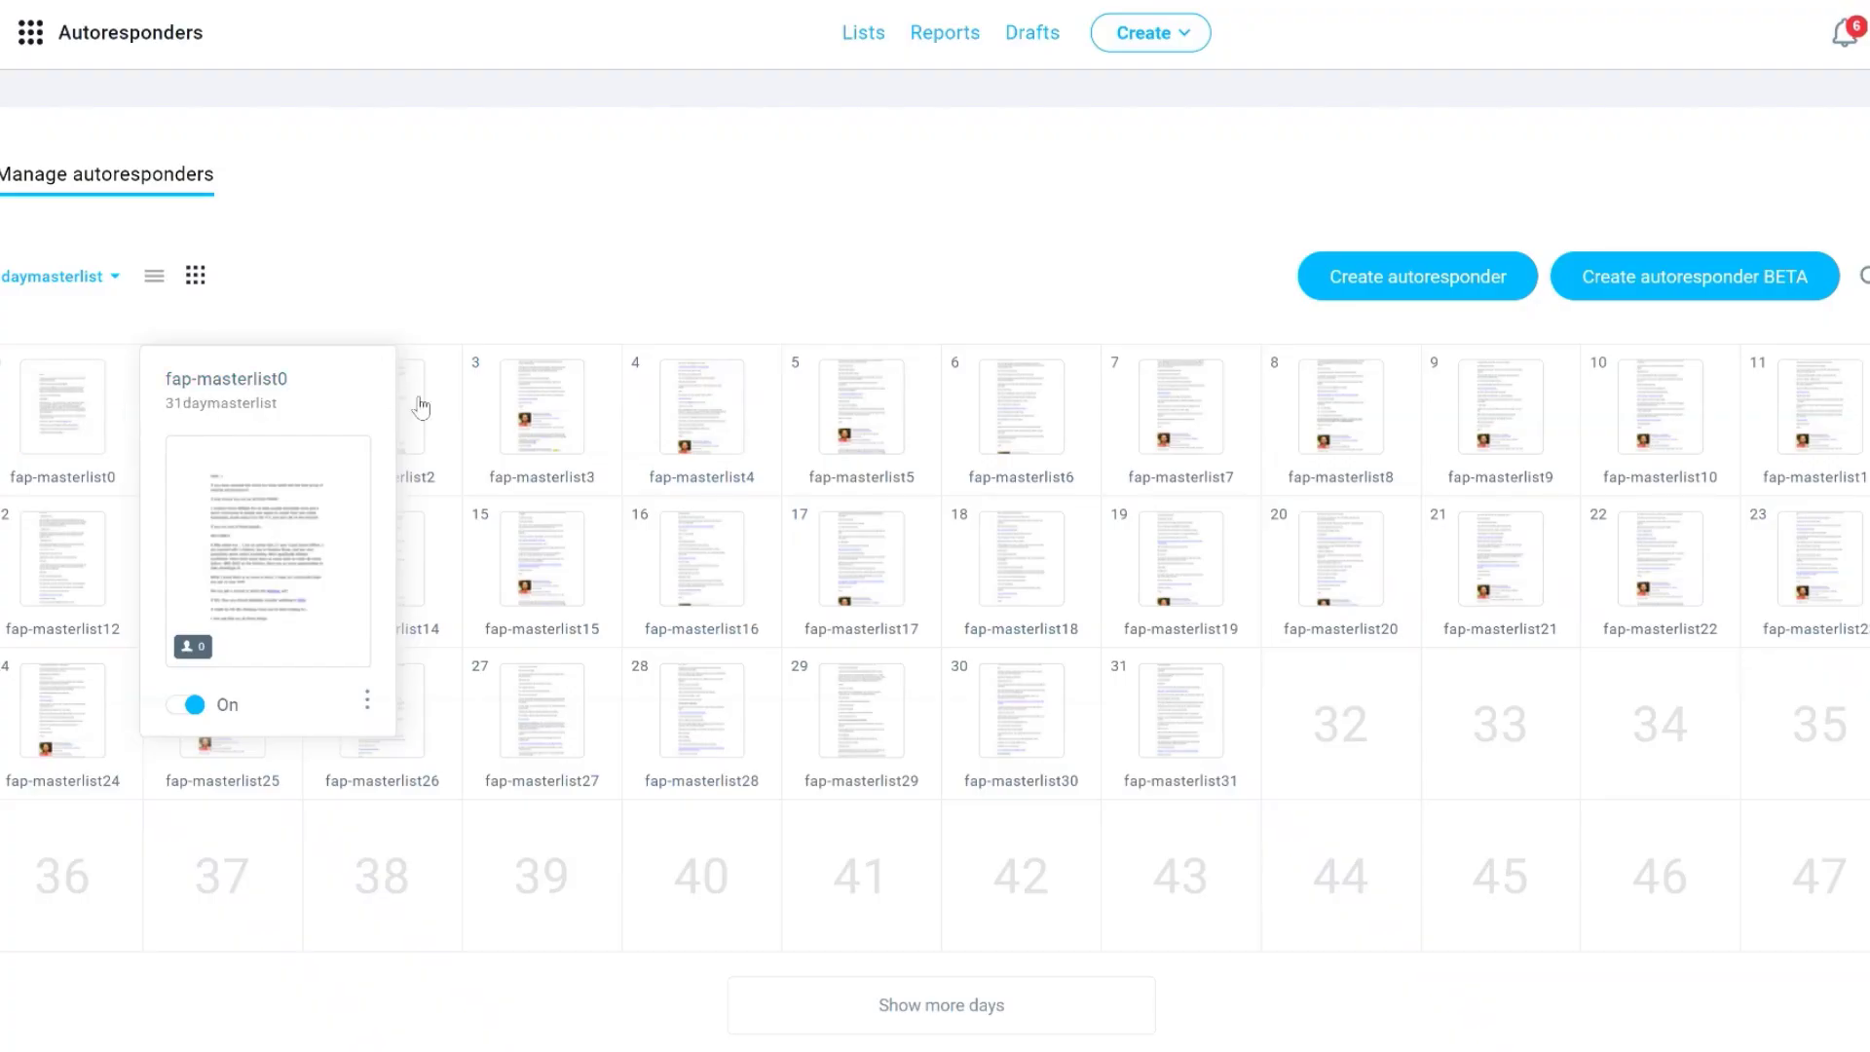
mouse_move(744, 418)
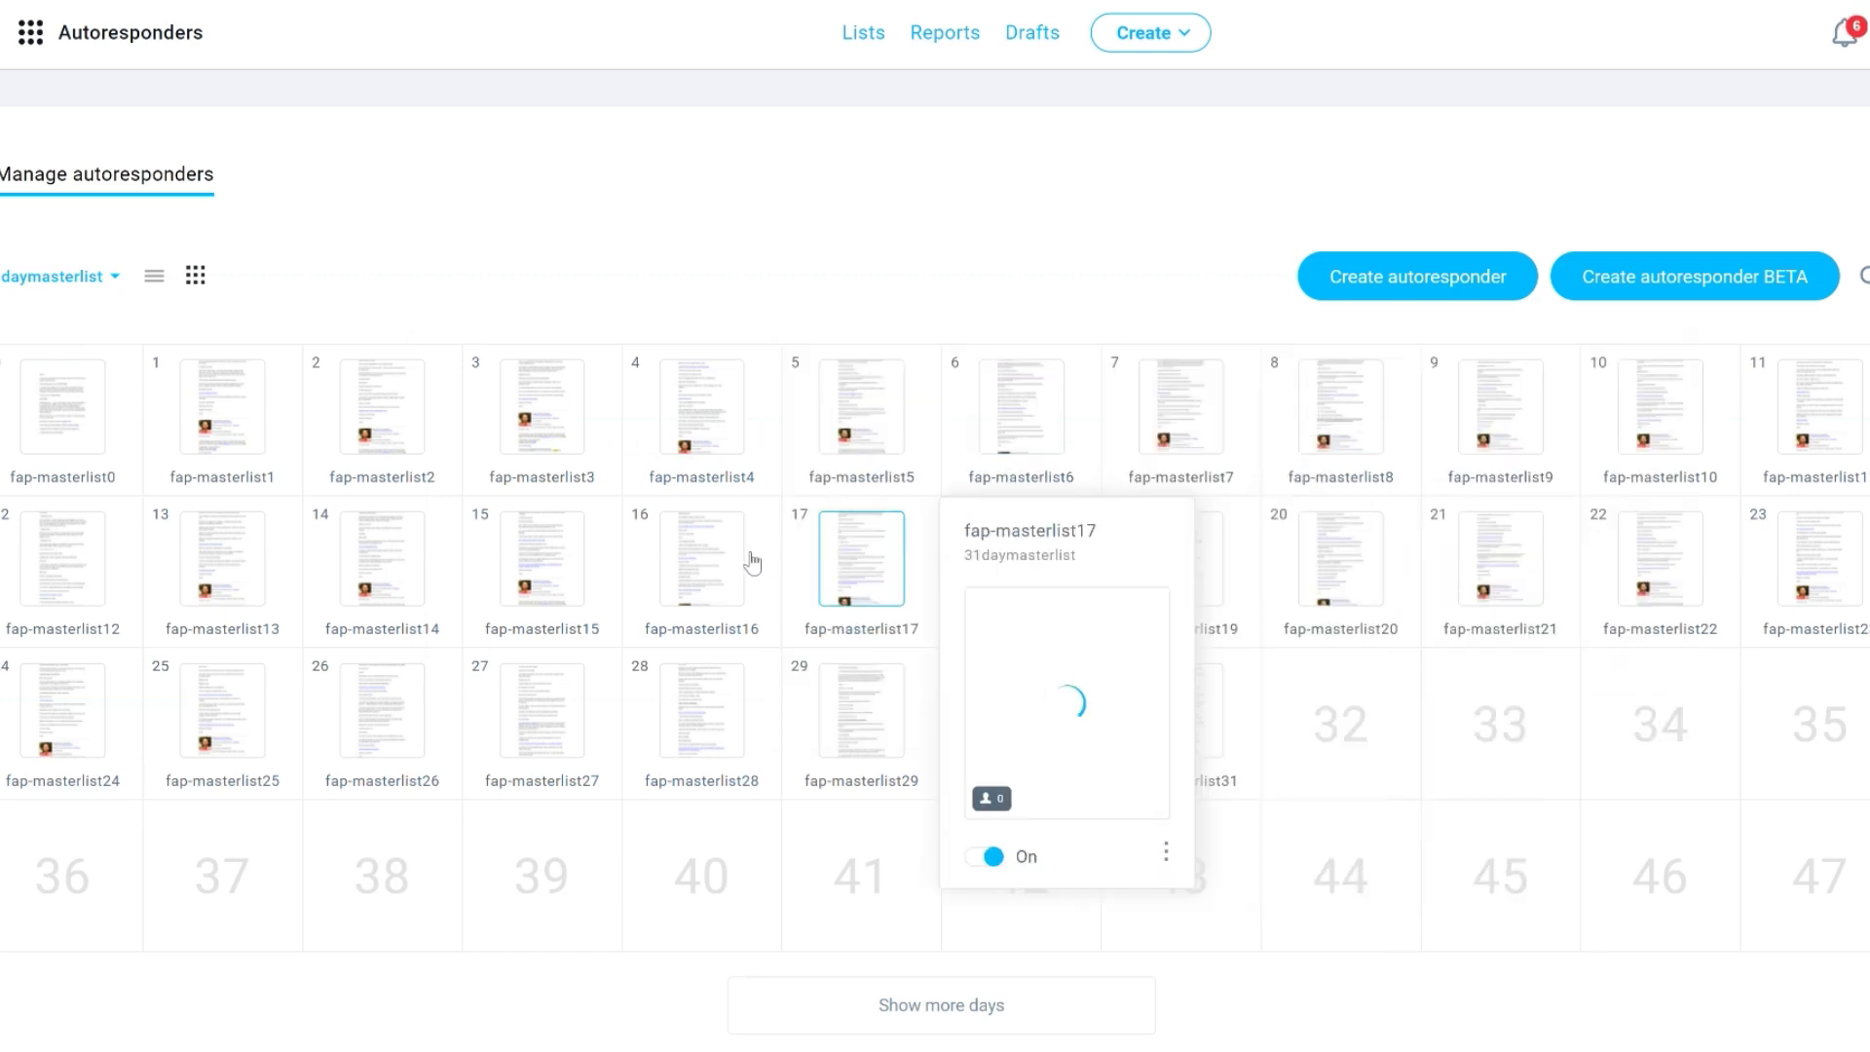
mouse_move(389, 584)
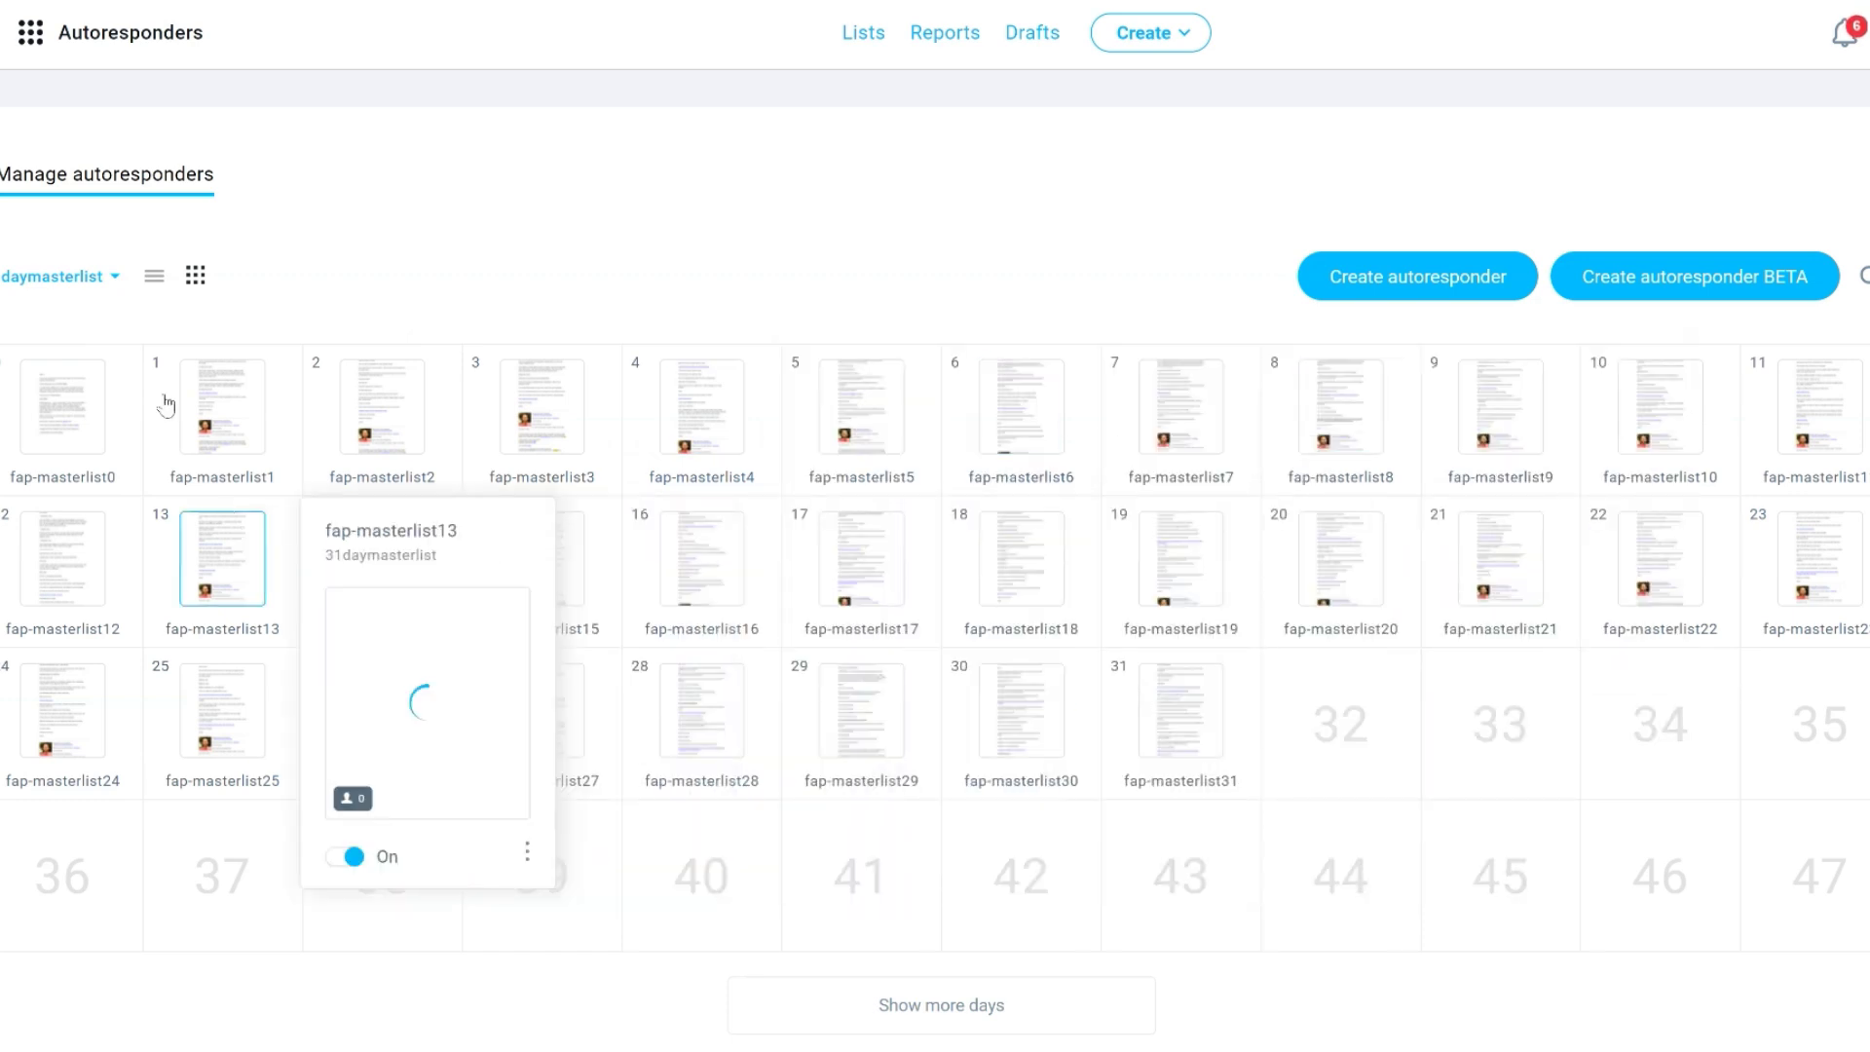